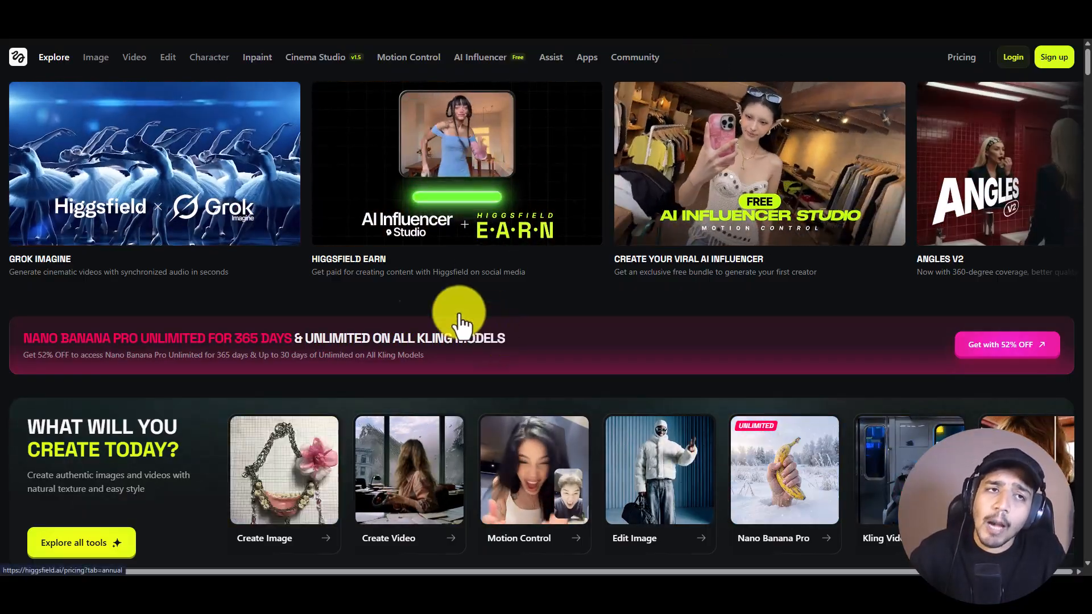
# Step: Open the pricing page from the Nano Banana Pro offer and examine the individual monthly plans, starting with Basic
pyautogui.click(487, 341)
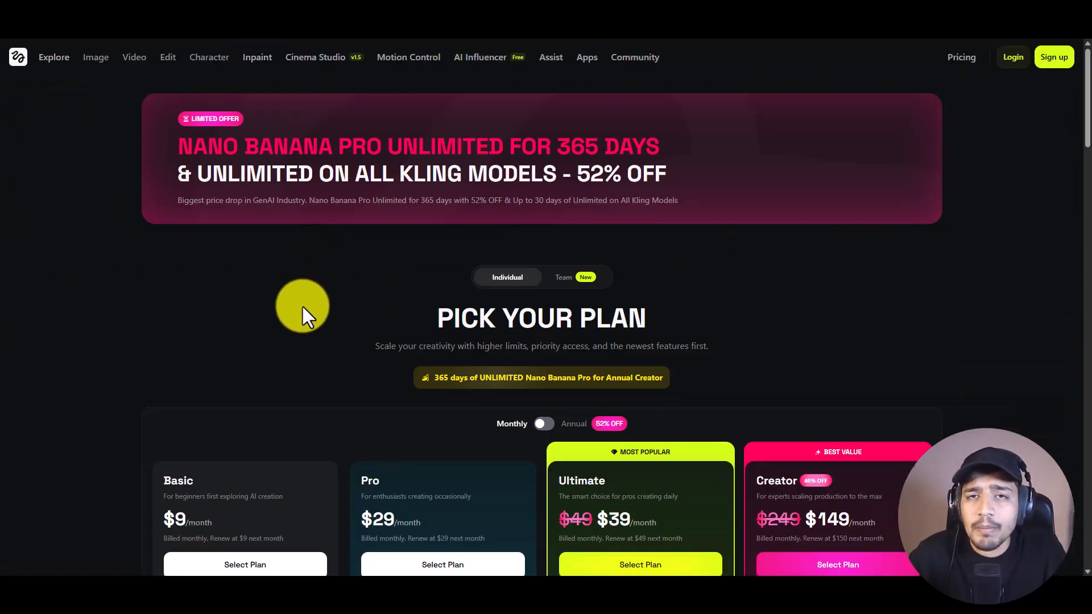
pyautogui.scroll(-3, 303, 306)
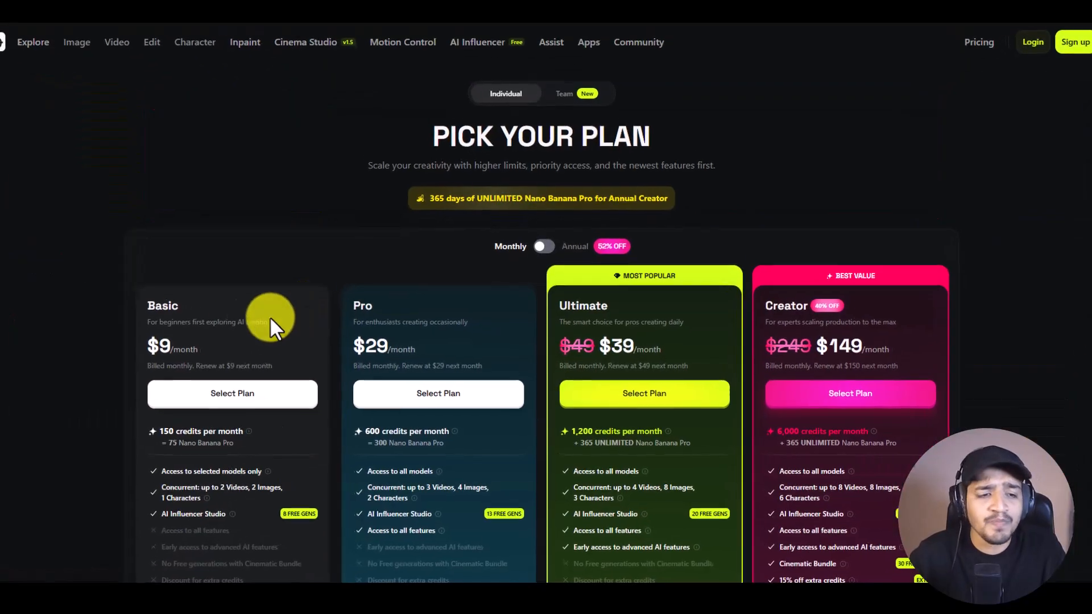
pyautogui.moveTo(78, 325); pyautogui.dragTo(141, 339)
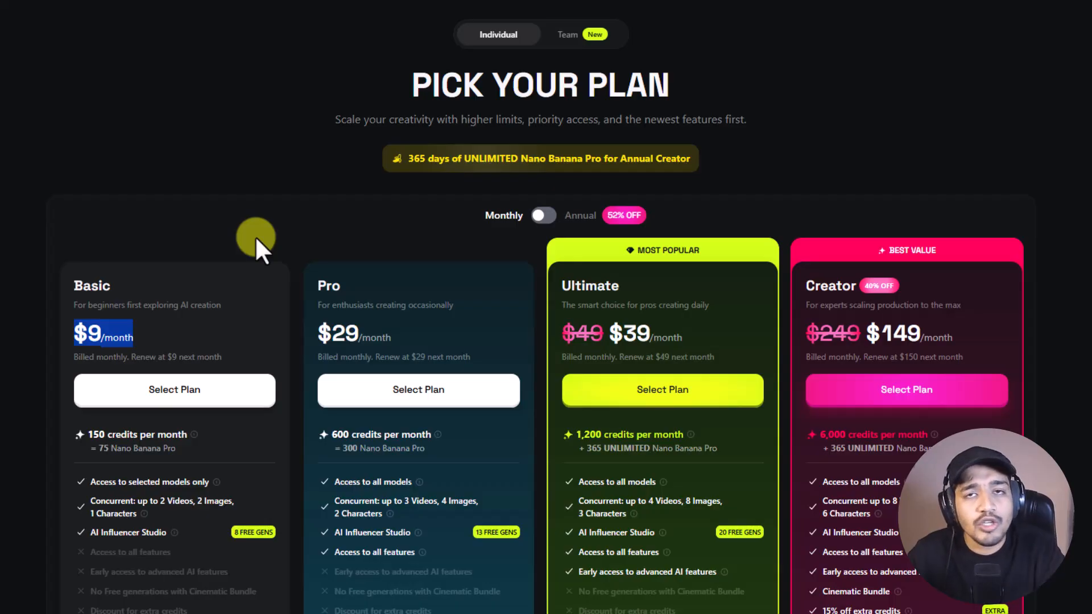
pyautogui.scroll(-3, 255, 235)
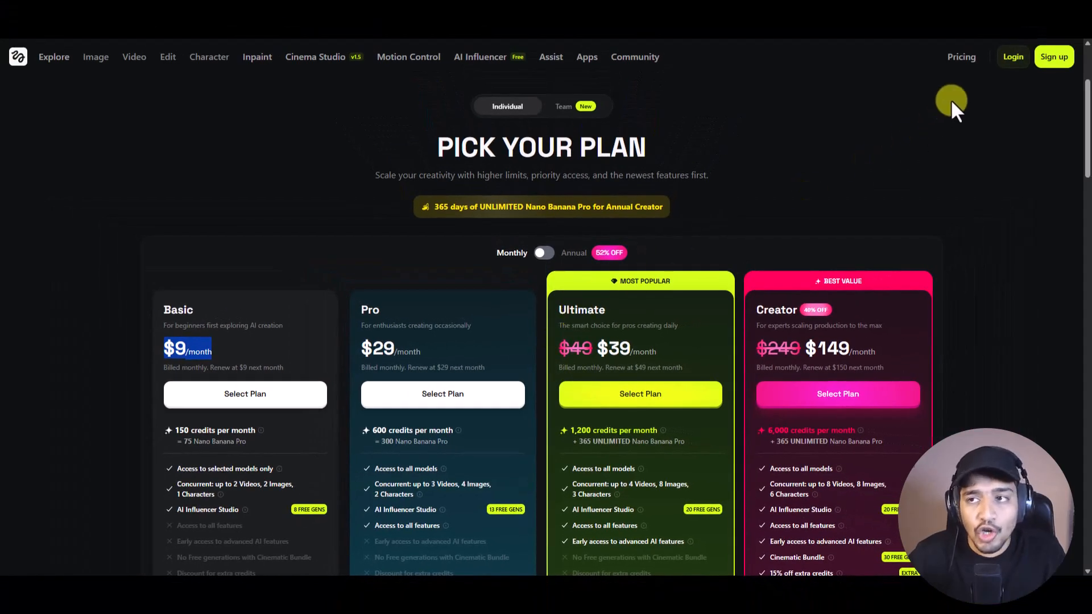
# Step: Log in and look through the Explore page's featured tools and Visual Effects section
pyautogui.click(1011, 57)
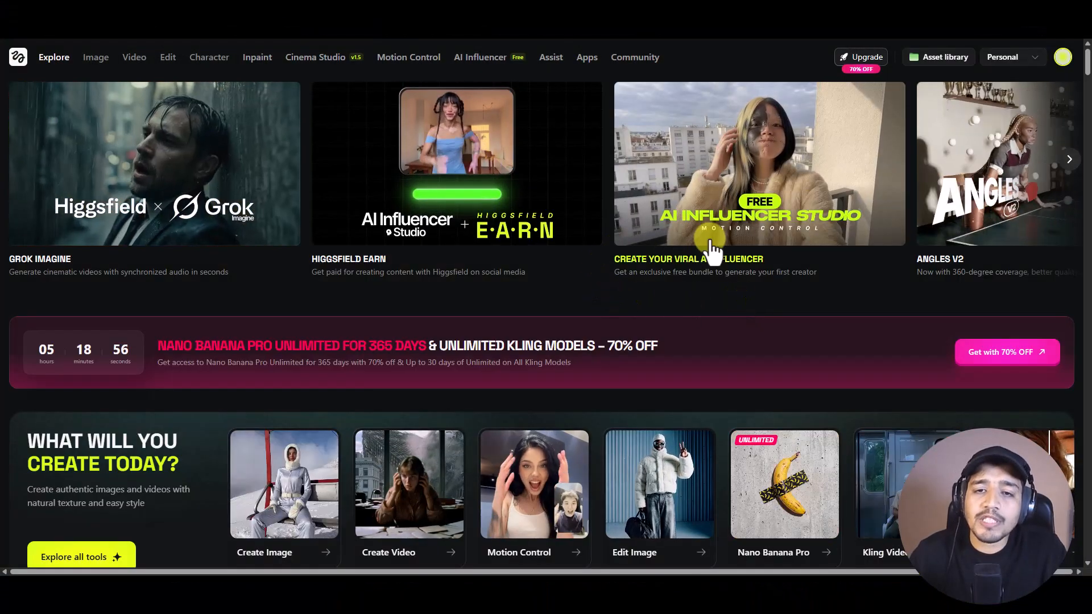
pyautogui.click(1069, 159)
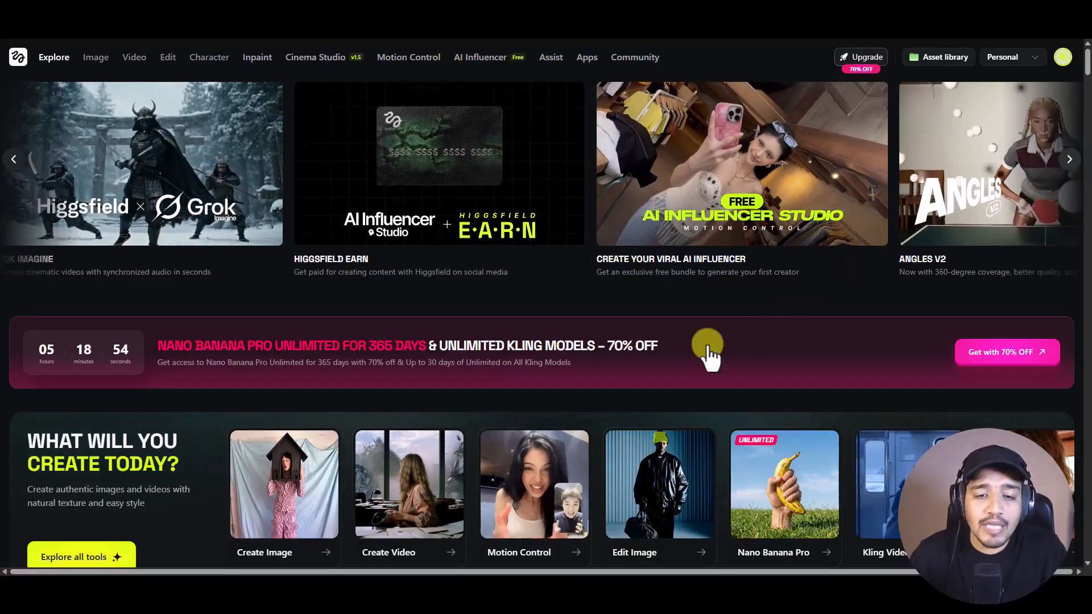
pyautogui.scroll(-10, 707, 342)
pyautogui.scroll(-3, 707, 343)
pyautogui.scroll(-6, 707, 345)
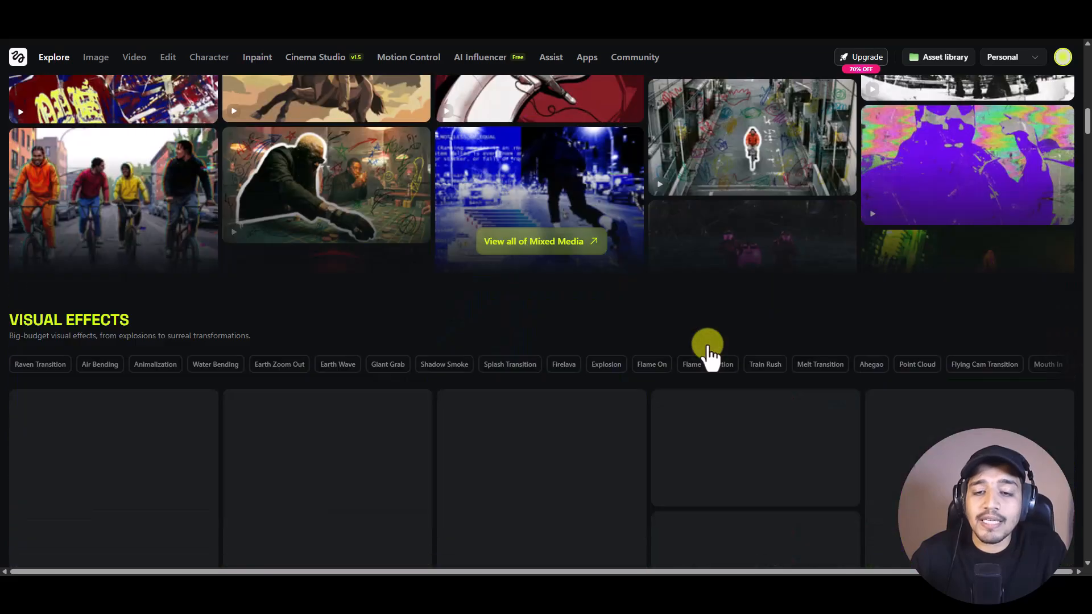
pyautogui.scroll(-3, 623, 436)
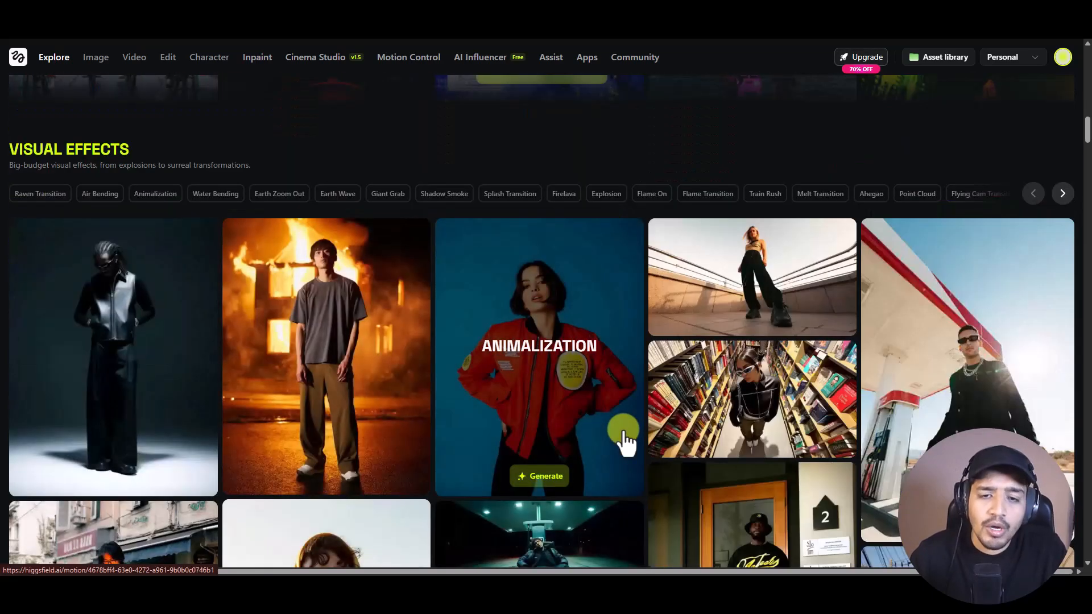
pyautogui.scroll(-5, 623, 436)
pyautogui.scroll(15, 623, 432)
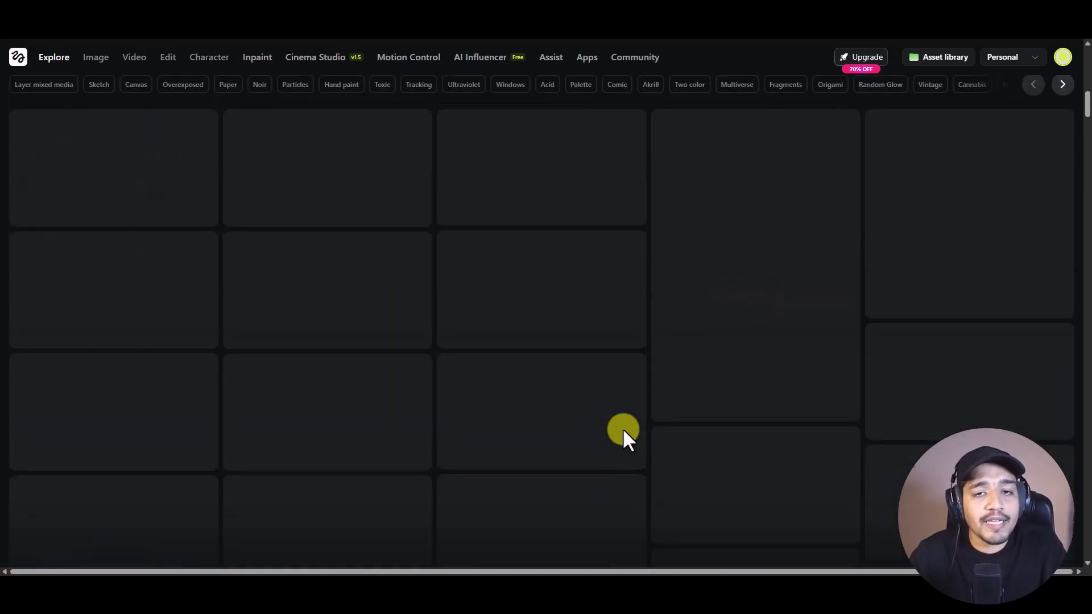
pyautogui.scroll(10, 622, 432)
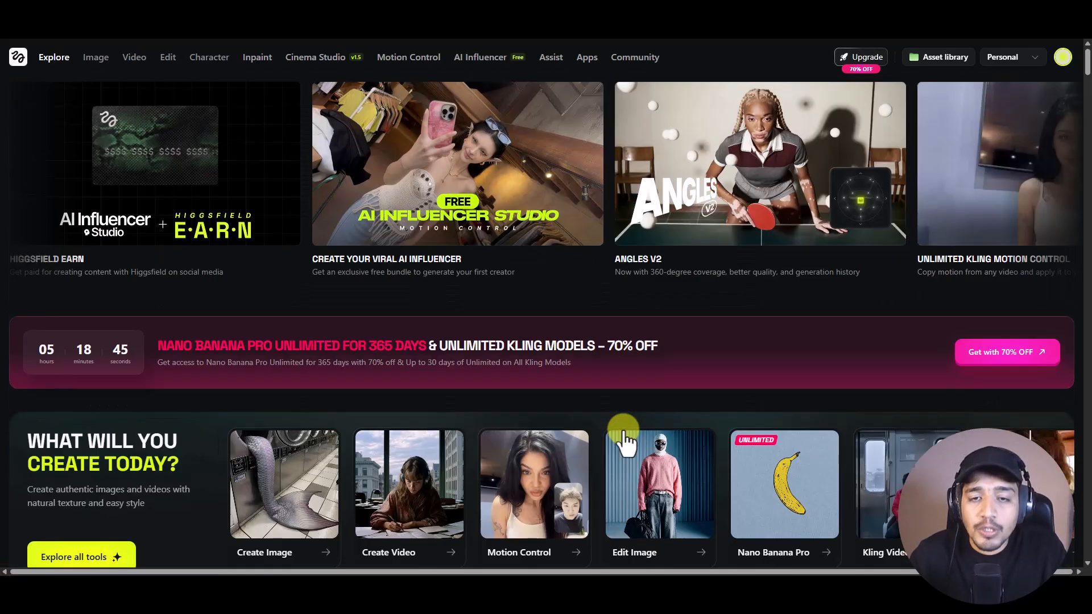
# Step: Open the image generation page and look over the gallery of generated images
pyautogui.click(96, 57)
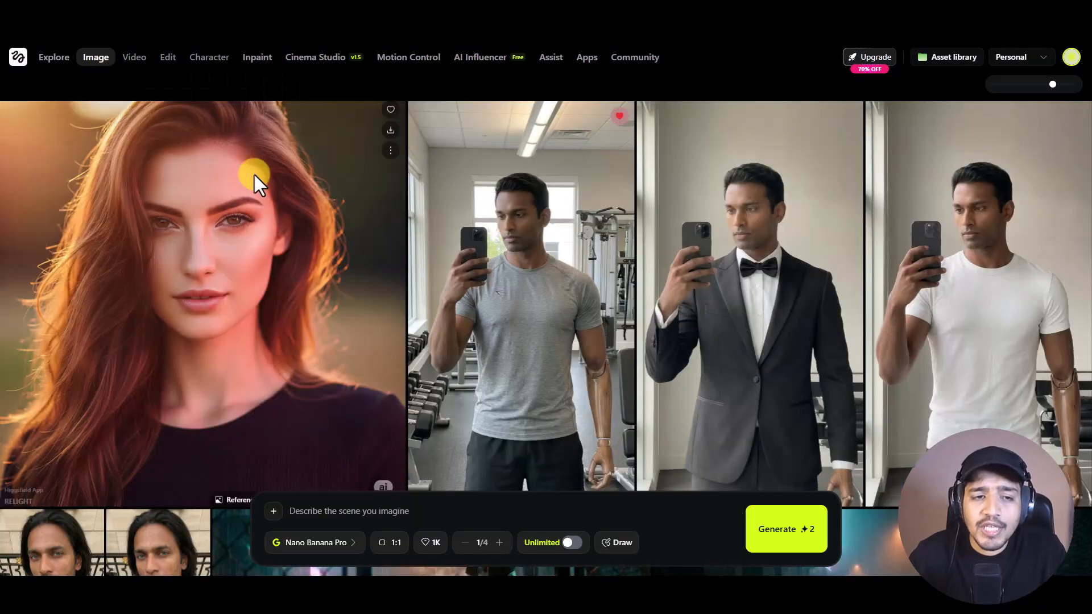
pyautogui.scroll(-5, 285, 208)
pyautogui.scroll(-3, 285, 203)
pyautogui.scroll(8, 285, 204)
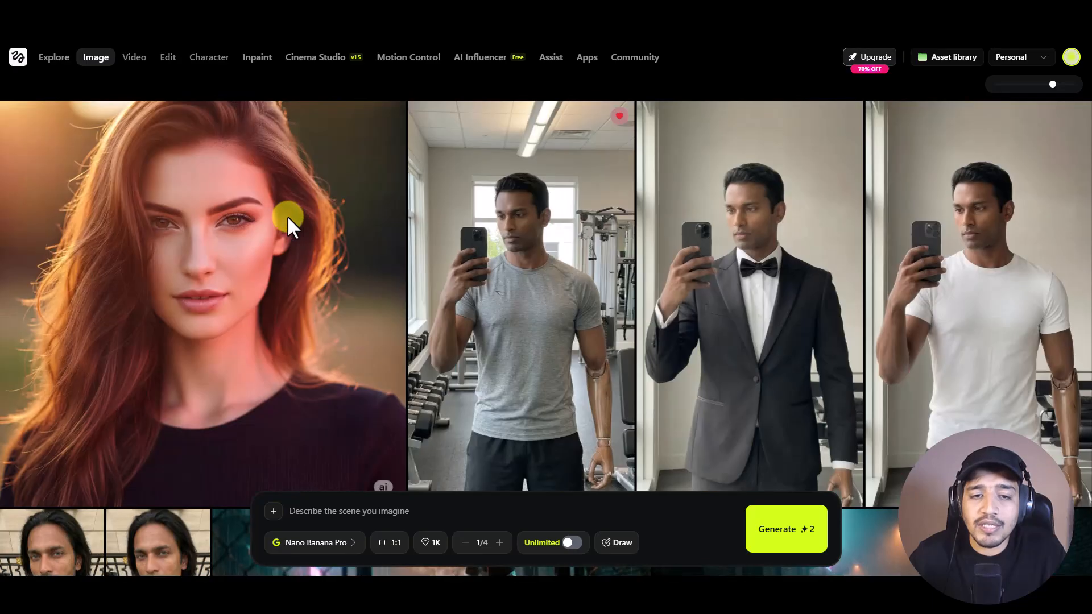
# Step: Look through the available image models and switch to FLUX.2 Max to check its credit cost
pyautogui.click(334, 544)
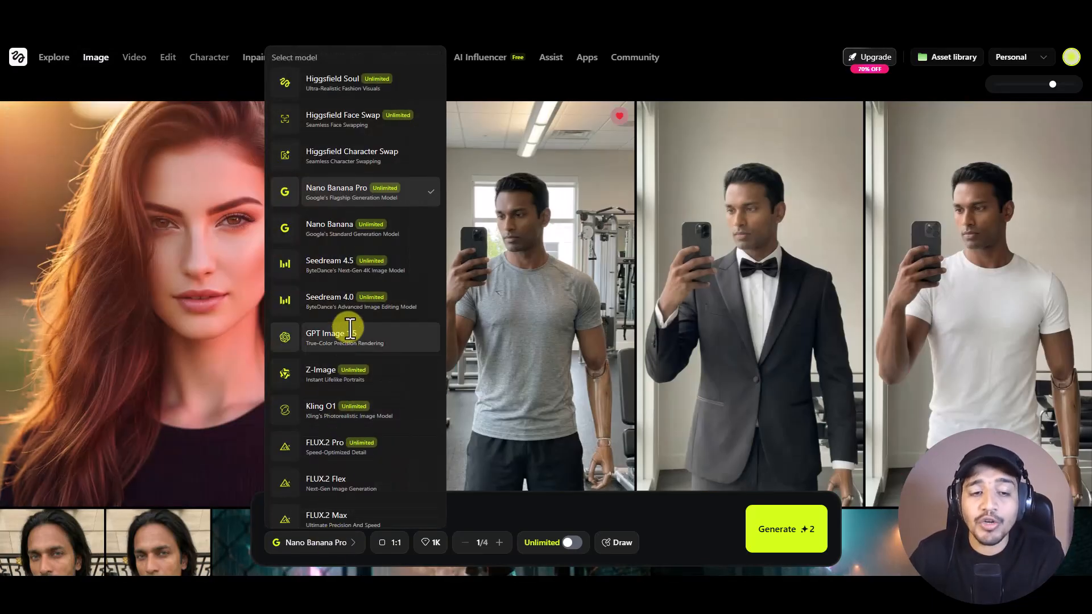
pyautogui.scroll(-4, 349, 329)
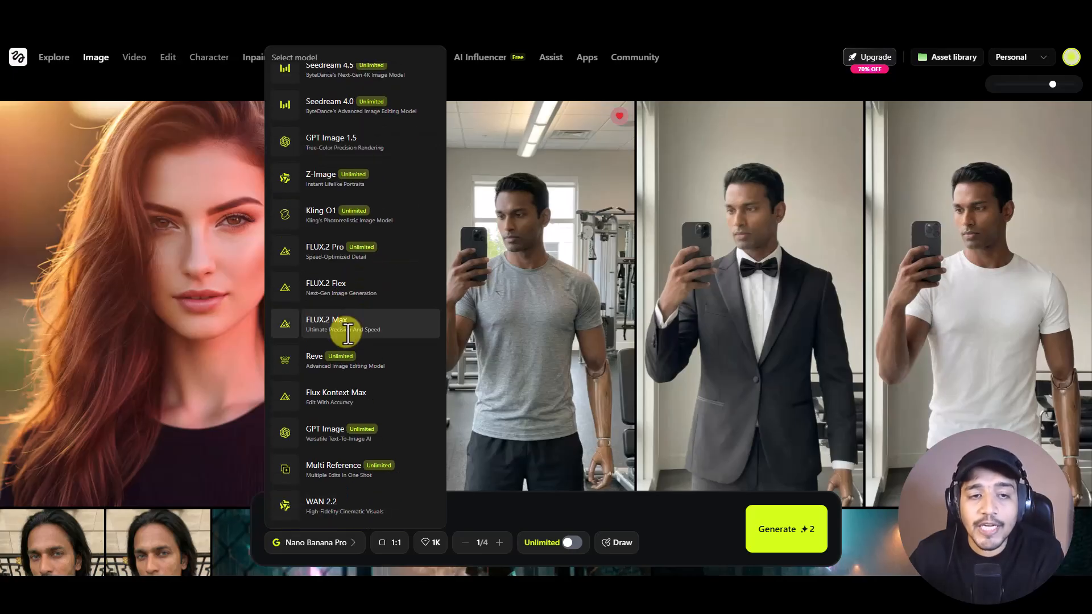
pyautogui.scroll(4, 346, 330)
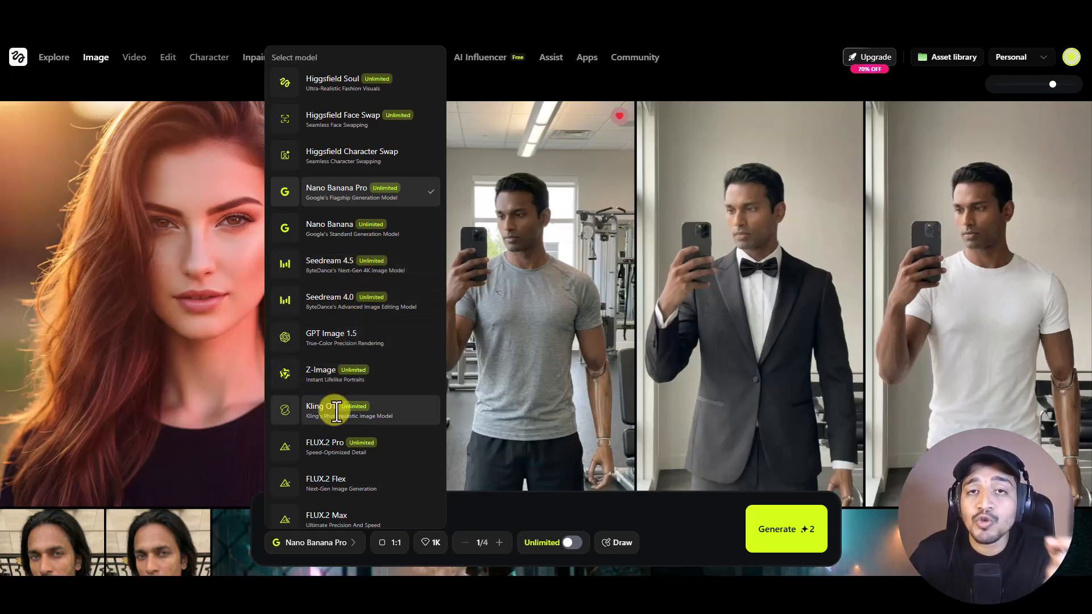
pyautogui.scroll(-4, 336, 410)
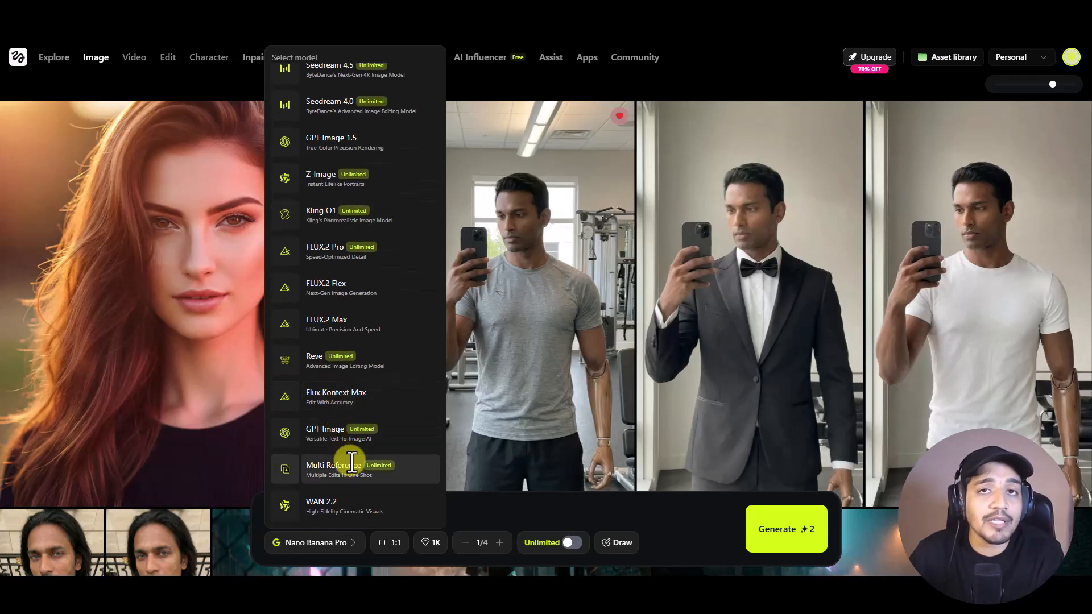
pyautogui.click(366, 327)
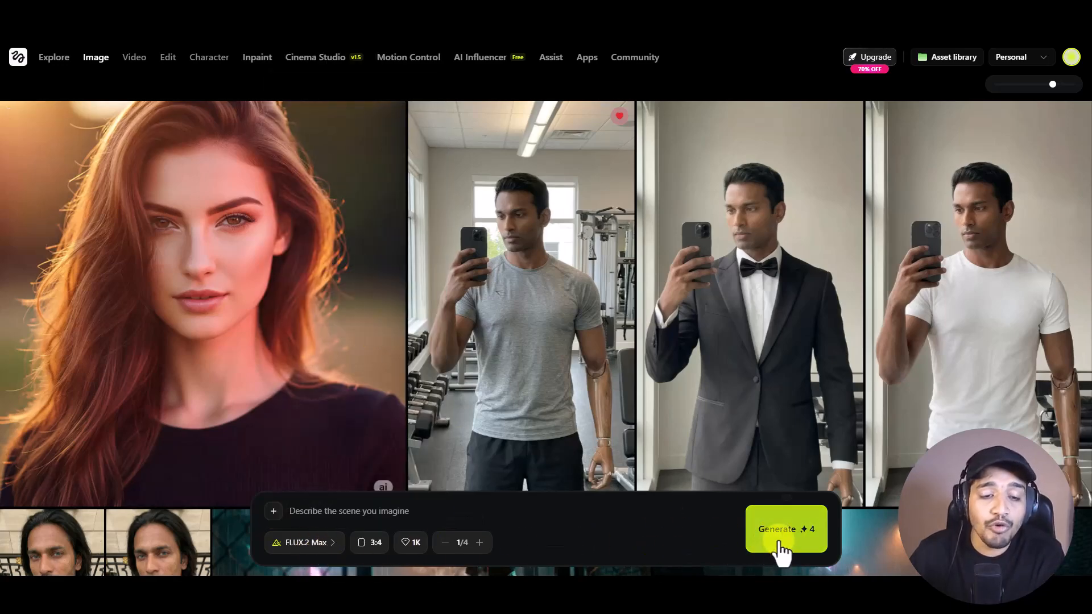
# Step: Try the Z-Image and Seedream 4.0 models to compare their credit costs, and return to Nano Banana Pro
pyautogui.click(309, 544)
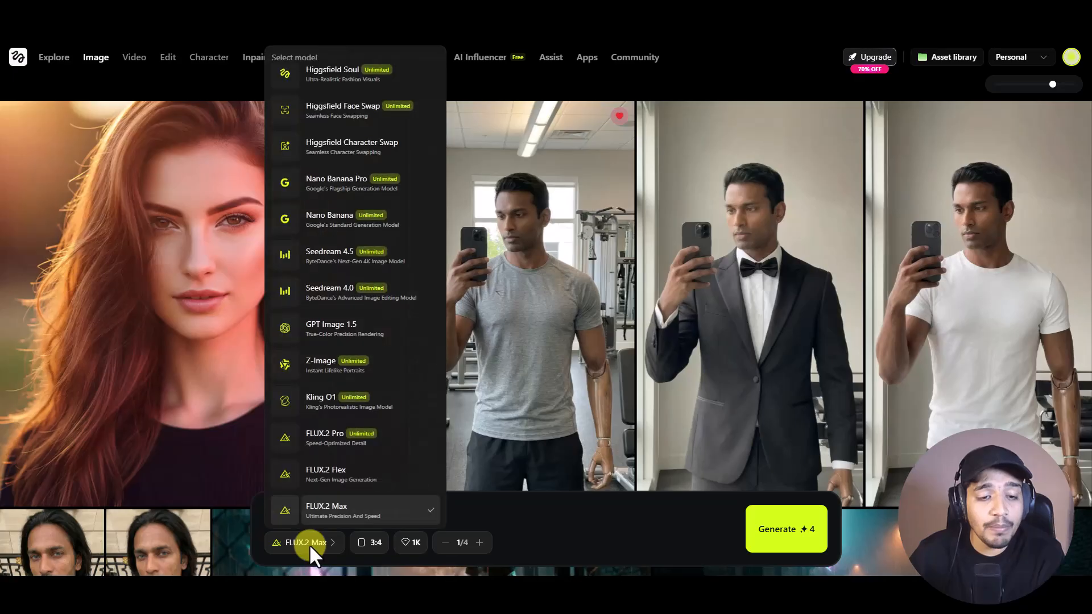
pyautogui.click(354, 363)
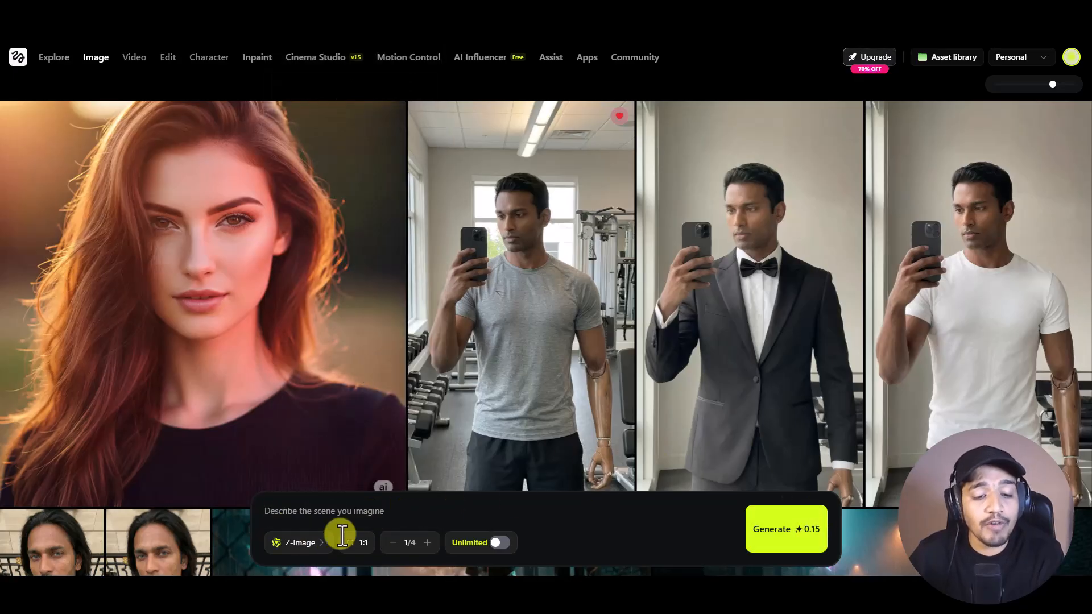
pyautogui.click(297, 543)
pyautogui.click(339, 297)
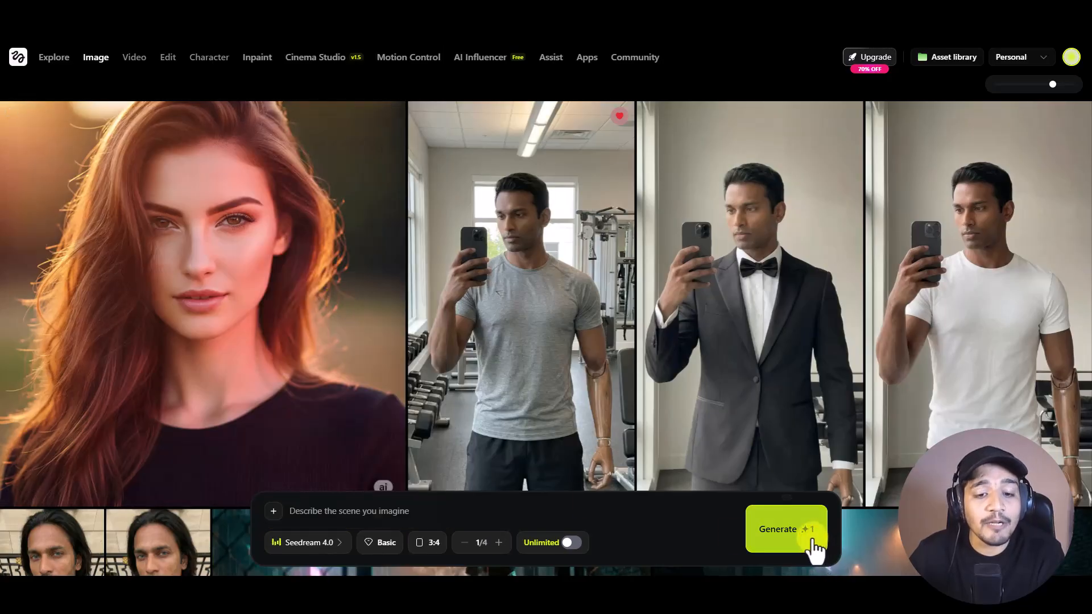
pyautogui.click(321, 545)
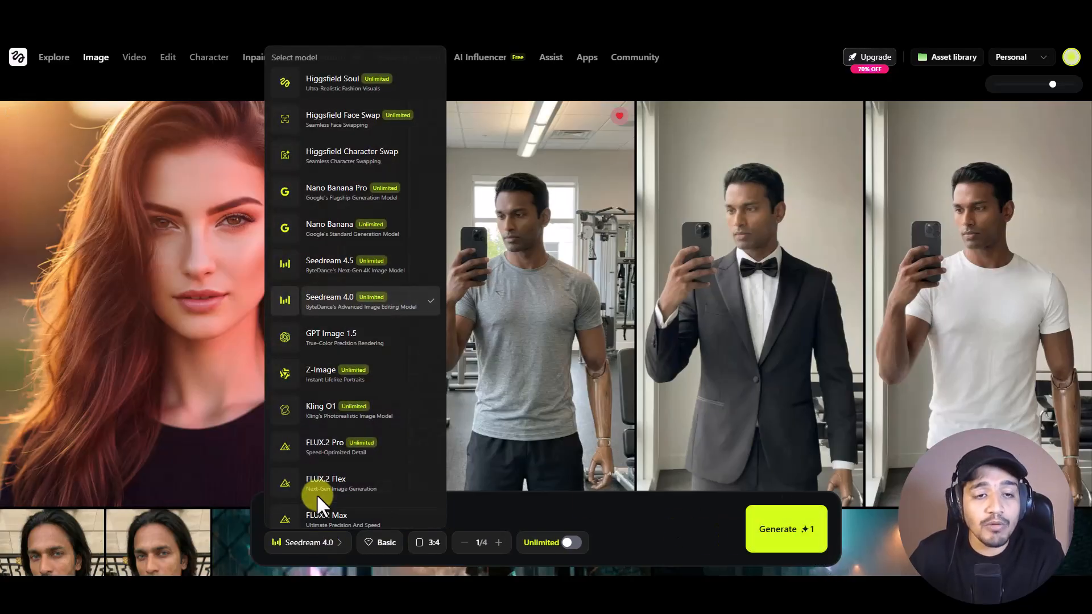
pyautogui.click(353, 381)
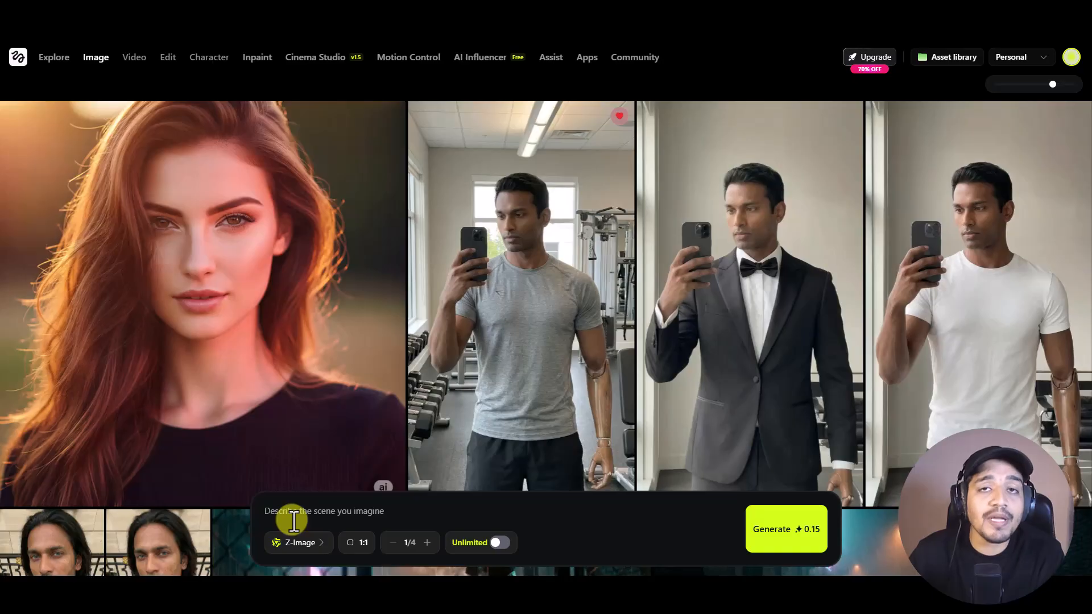
pyautogui.click(299, 543)
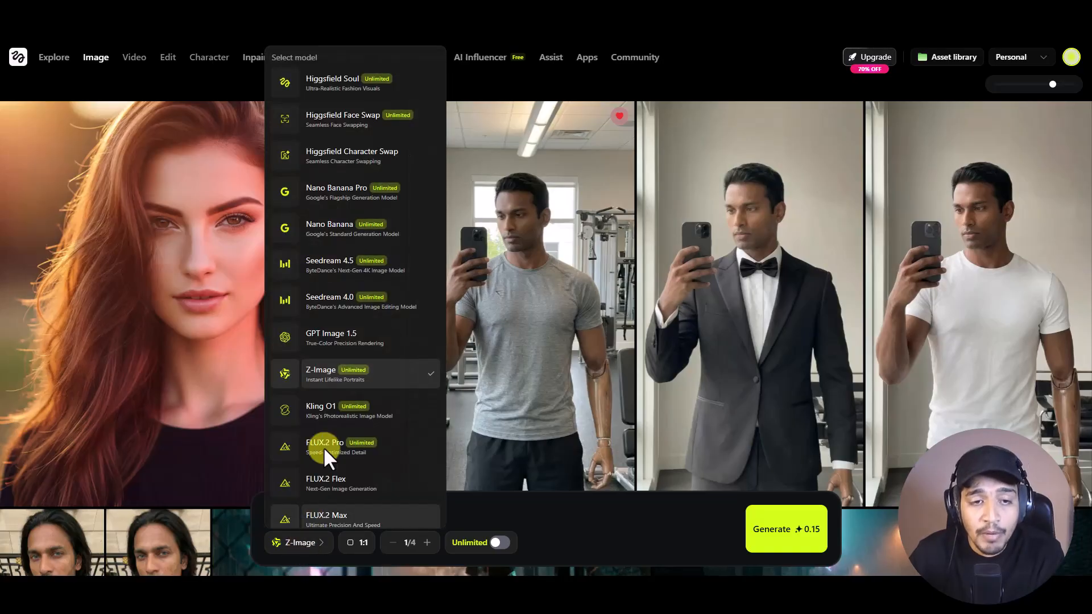
pyautogui.click(367, 192)
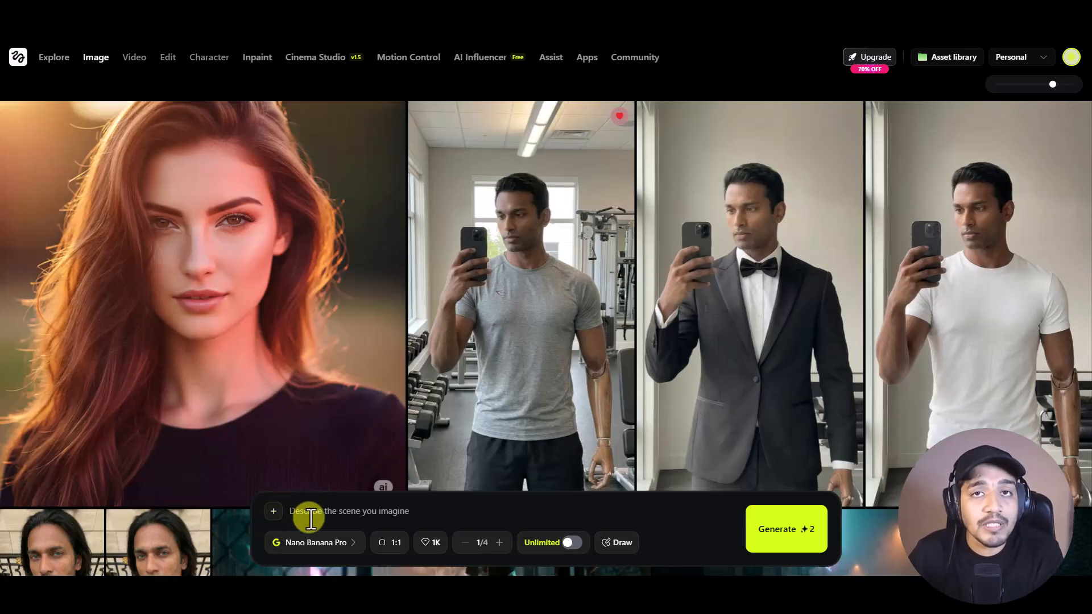
# Step: Check the aspect ratio and resolution options for Nano Banana Pro, keeping 1:1 and 1K
pyautogui.click(387, 542)
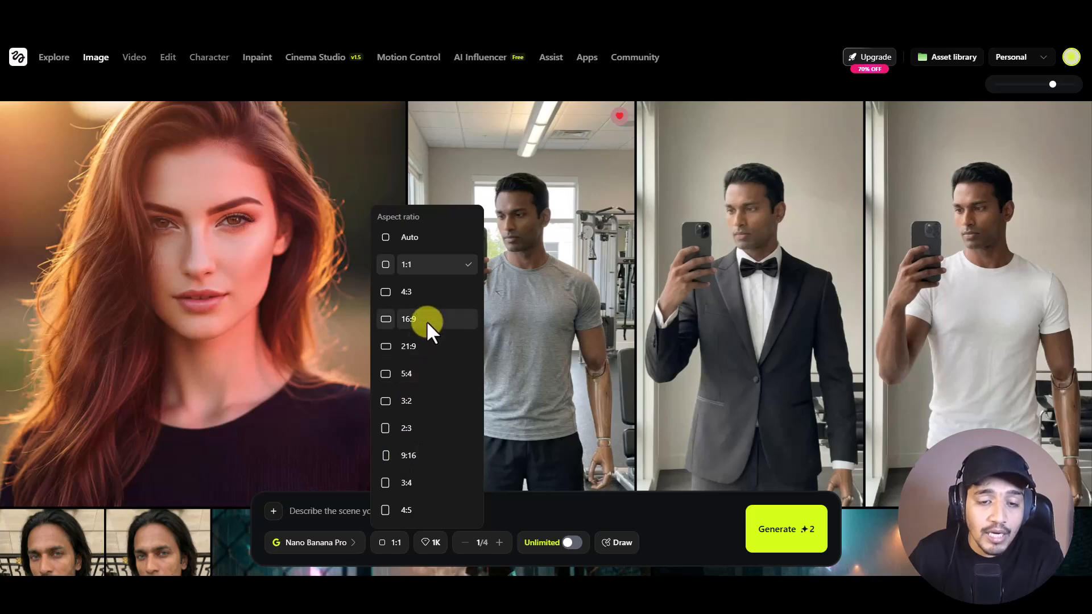
pyautogui.click(500, 516)
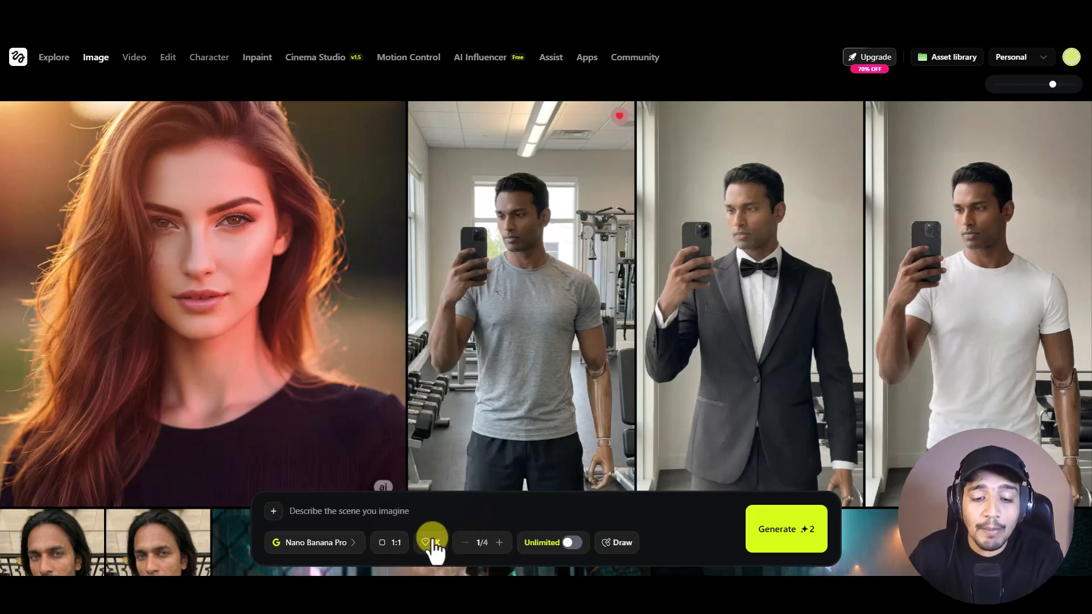
pyautogui.click(431, 542)
pyautogui.click(421, 517)
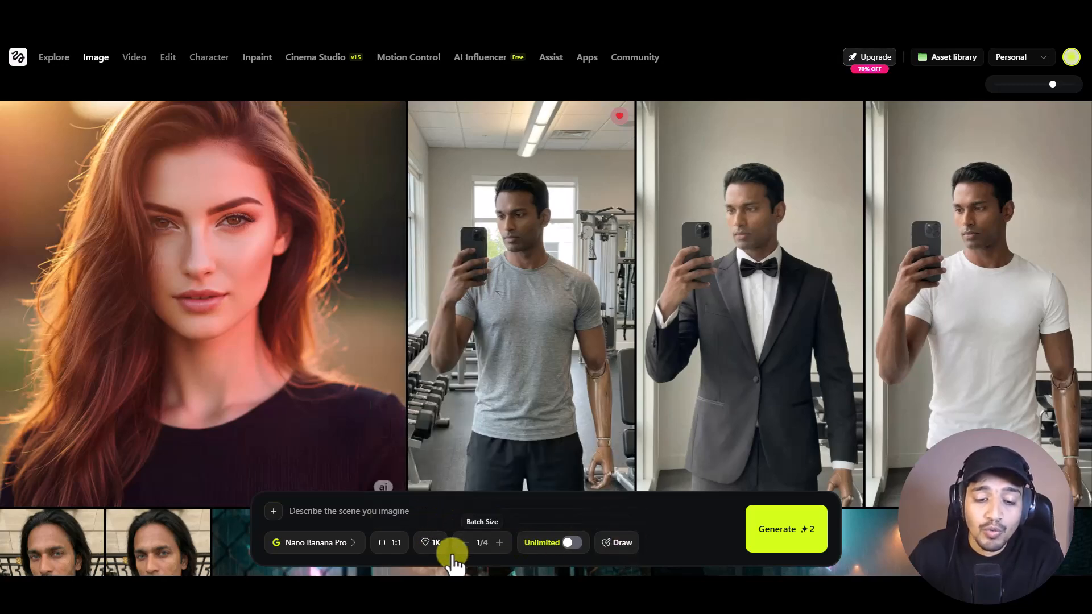
pyautogui.click(775, 543)
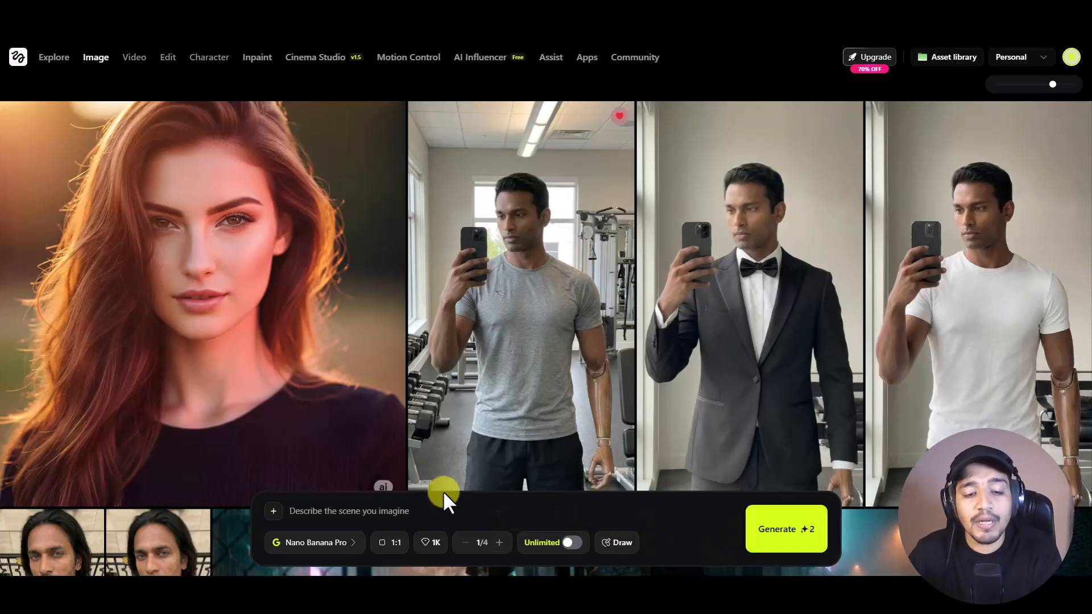
# Step: Enter the image prompt "A woman in red saree riding scooty on a mumbai street."
pyautogui.click(442, 510)
pyautogui.write('A woman in red saree riding scooty on a mumbai street.')
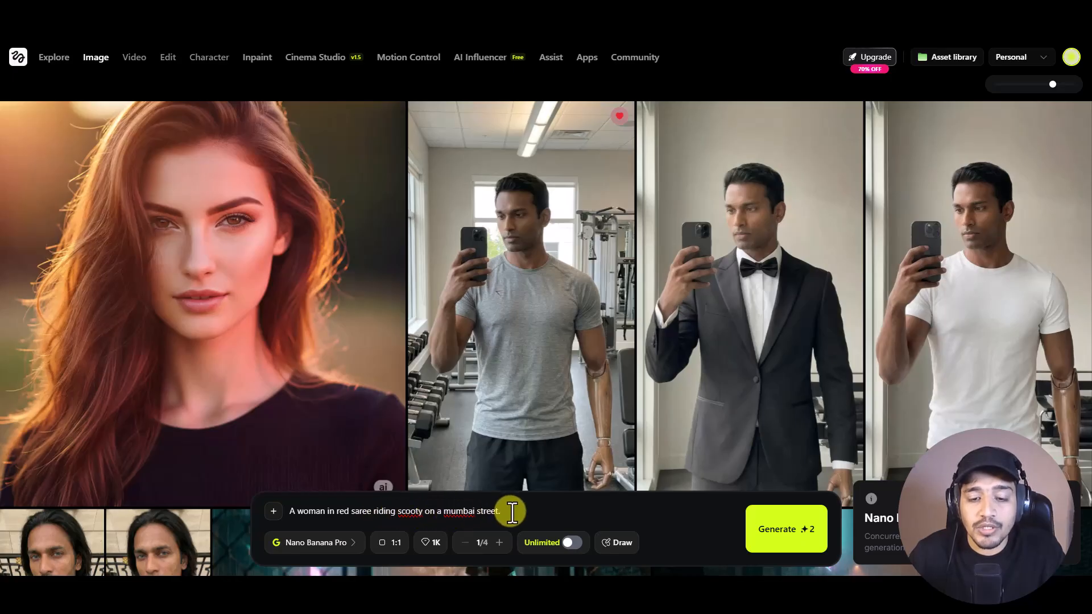
# Step: Switch Unlimited generation on and off to compare it with generation paid by credits
pyautogui.click(571, 543)
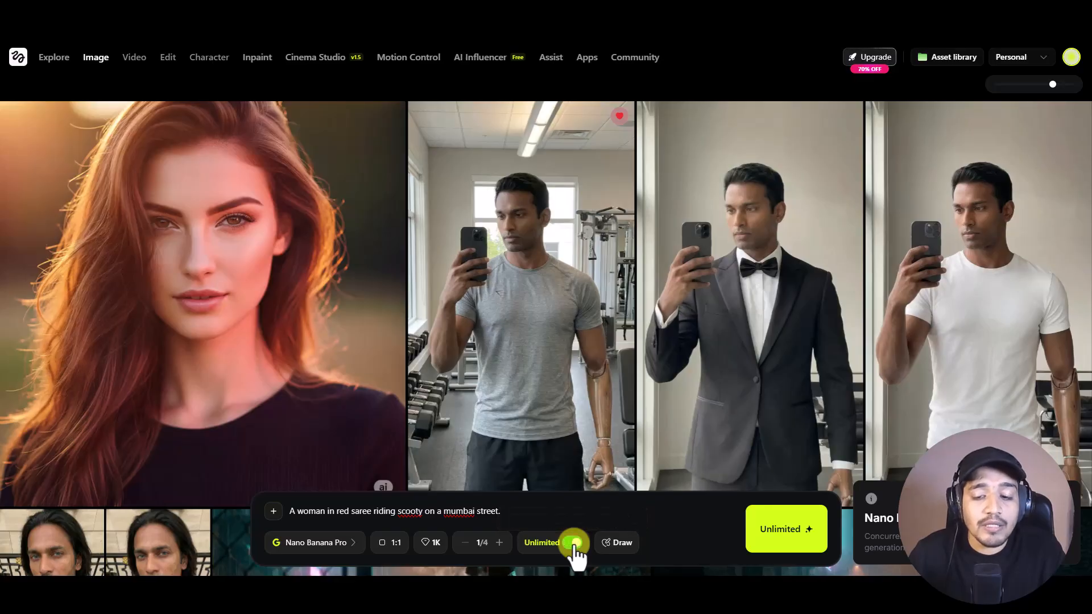
pyautogui.click(788, 534)
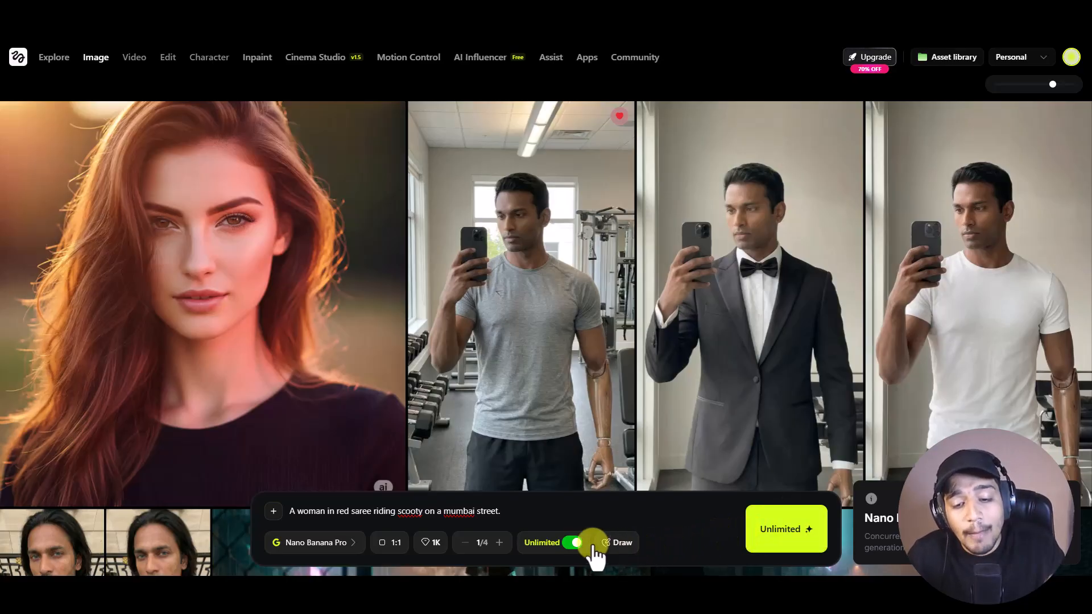
pyautogui.click(573, 543)
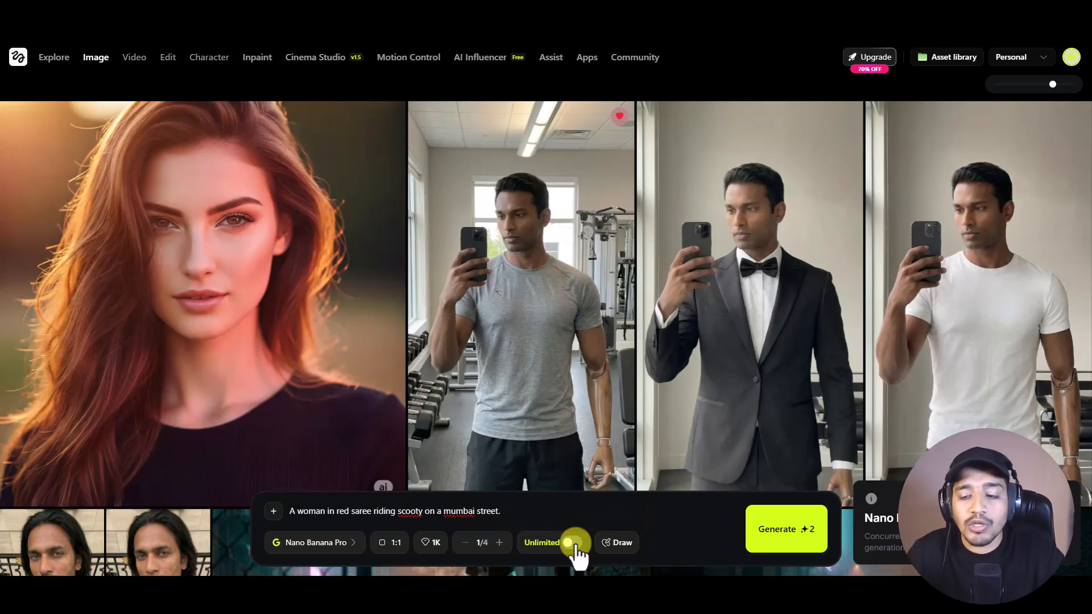
pyautogui.click(573, 542)
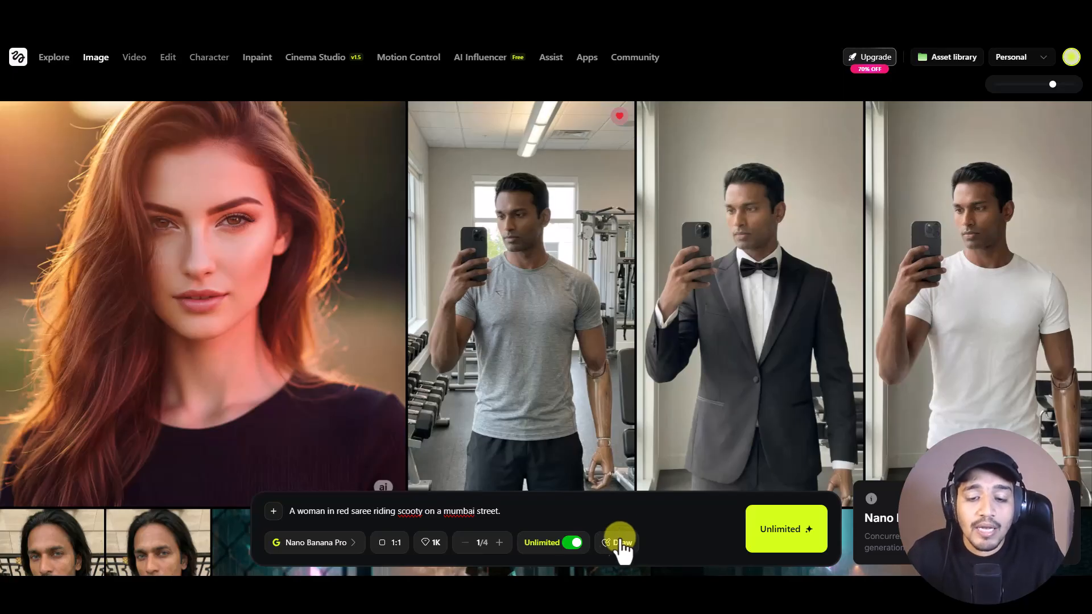
pyautogui.click(575, 543)
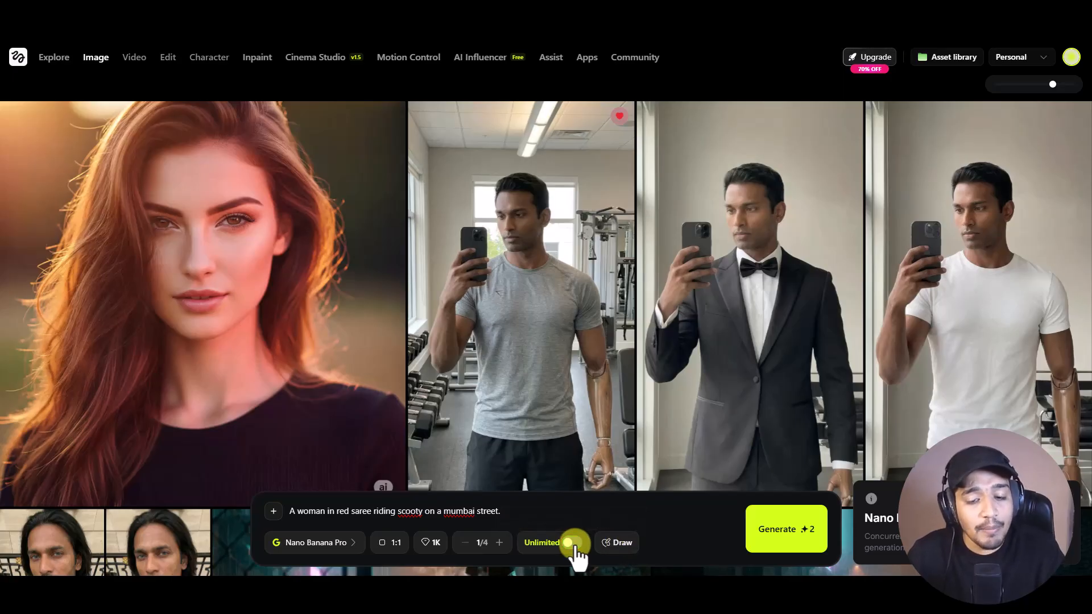
# Step: Generate the scooty image with Nano Banana Pro using credits
pyautogui.click(792, 535)
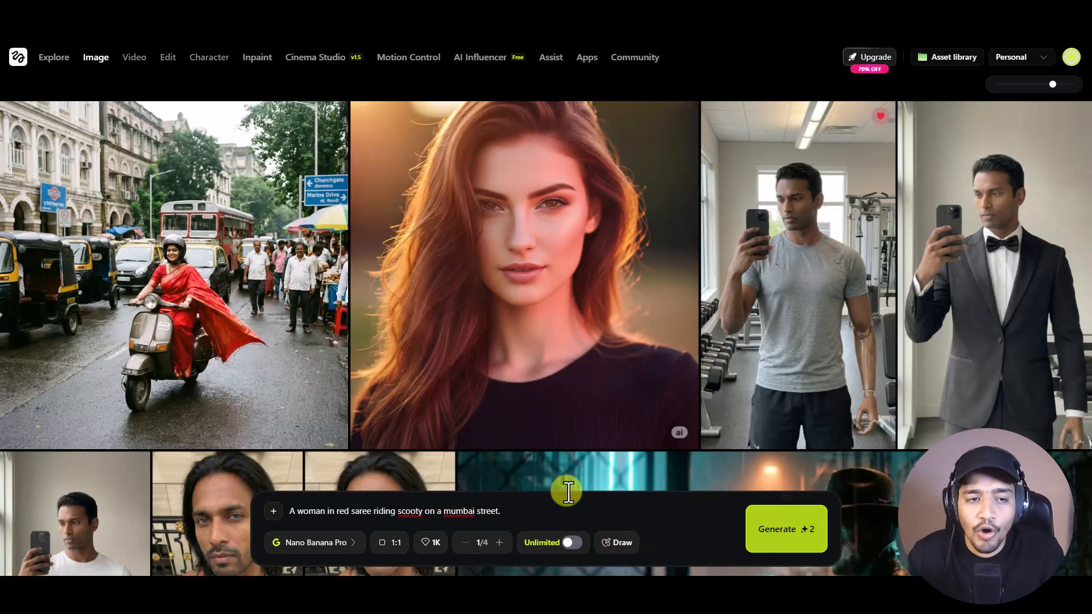
# Step: Inspect the Nano Banana Pro scooty image and generate the same prompt with the Z-Image model, Unlimited off
pyautogui.click(168, 330)
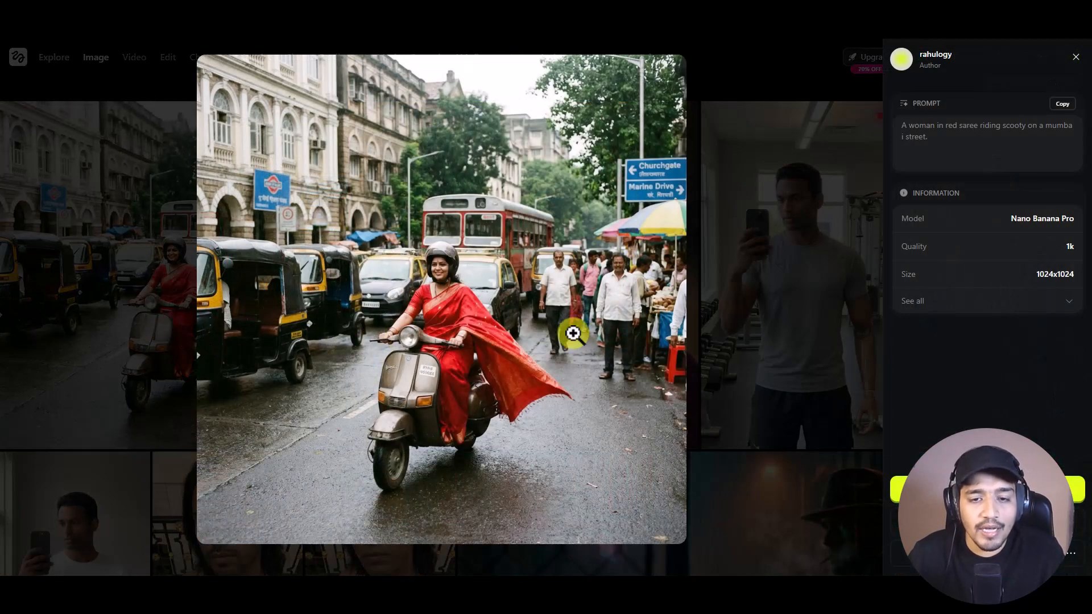
pyautogui.click(726, 317)
pyautogui.click(344, 543)
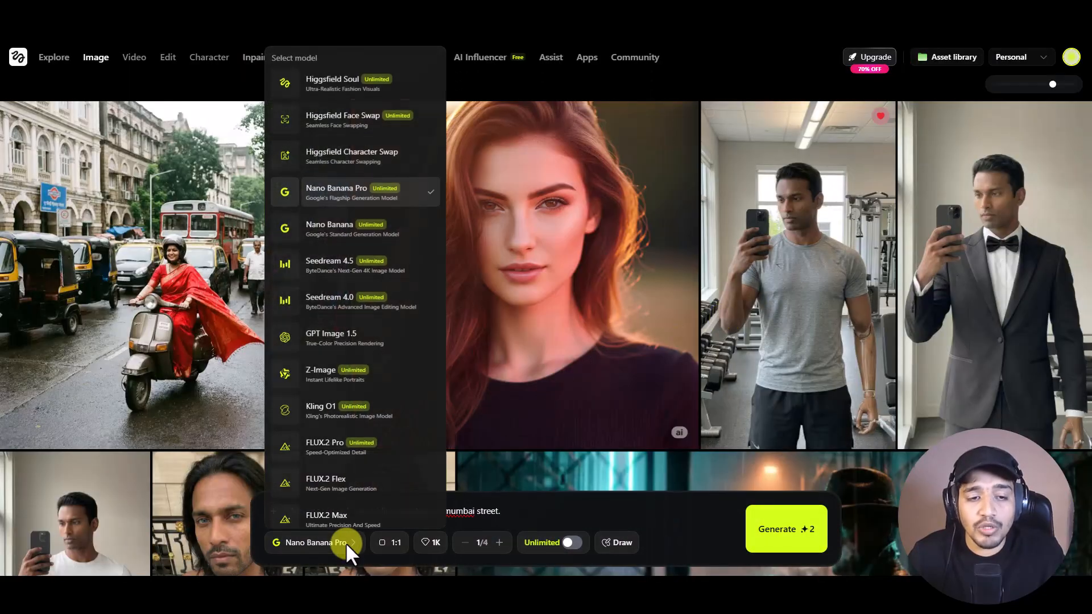
pyautogui.click(350, 377)
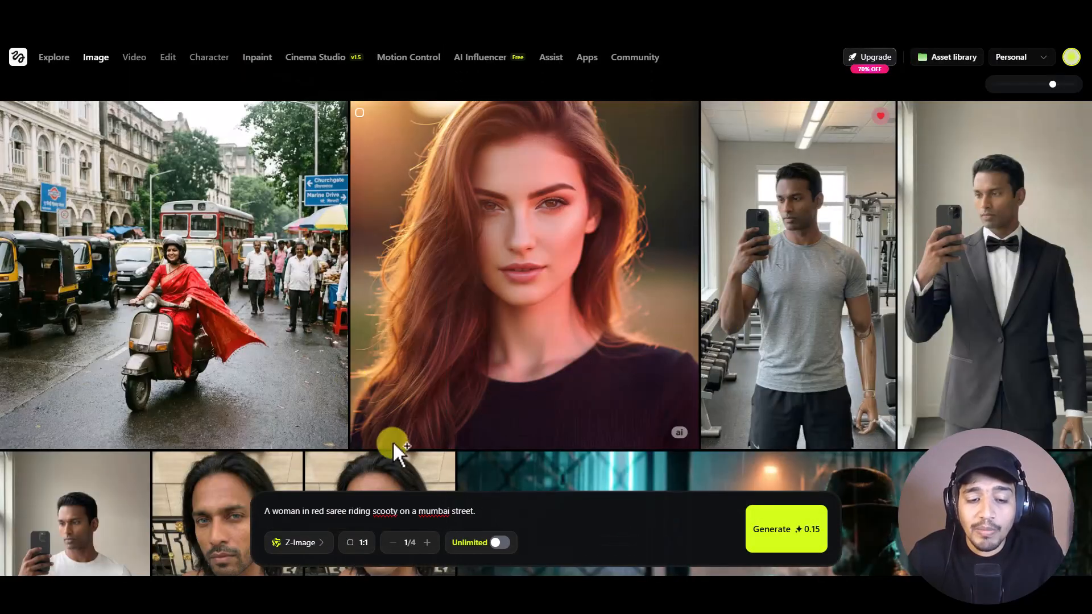
pyautogui.click(795, 530)
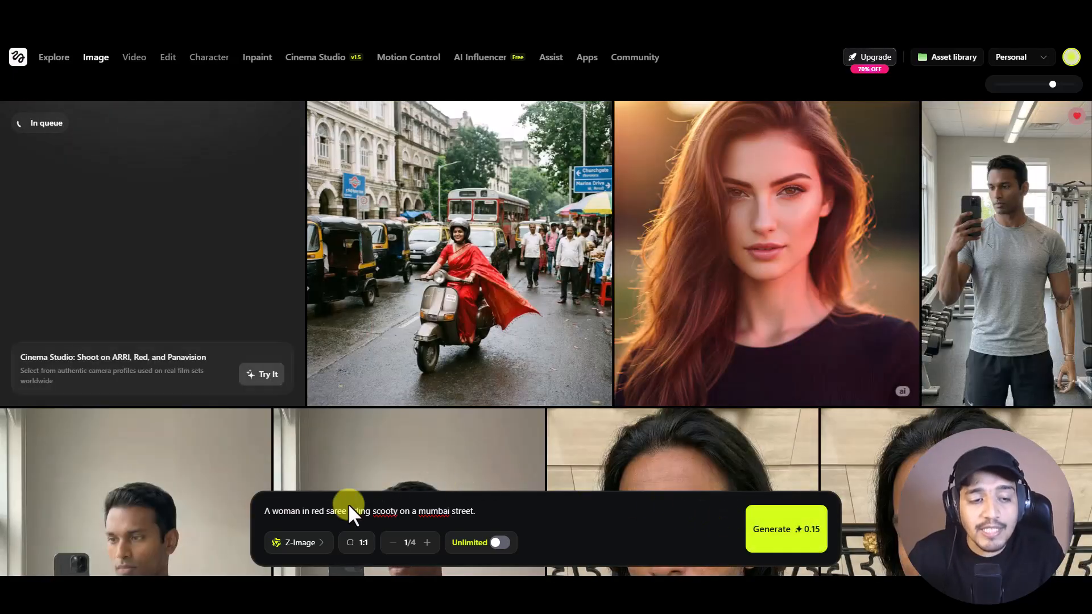
# Step: Examine the Z-Image scooty picture enlarged, together with its model and size details
pyautogui.click(301, 543)
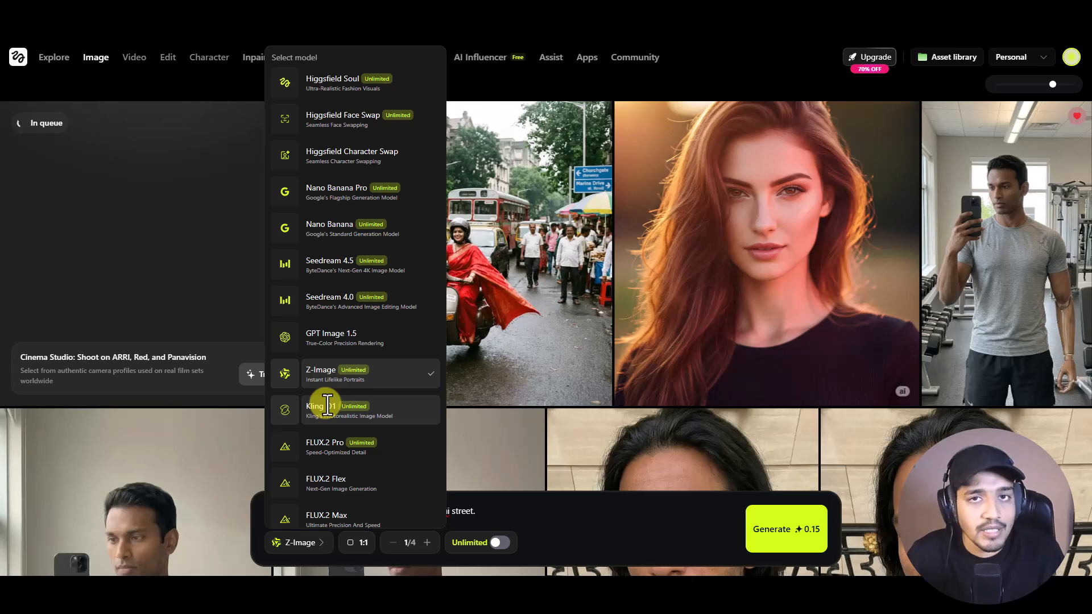
pyautogui.click(182, 292)
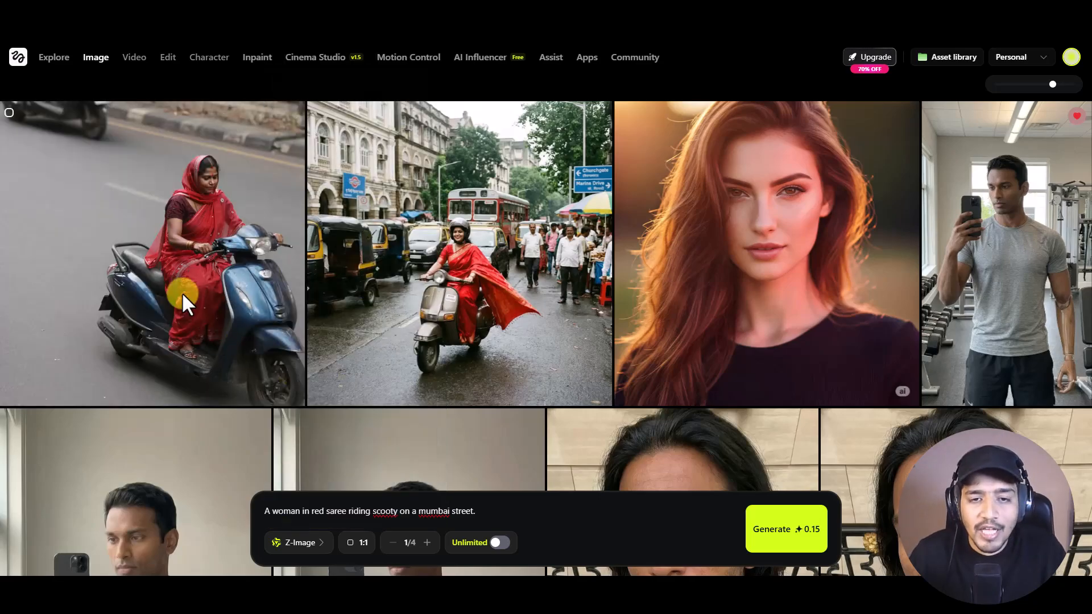
pyautogui.click(182, 292)
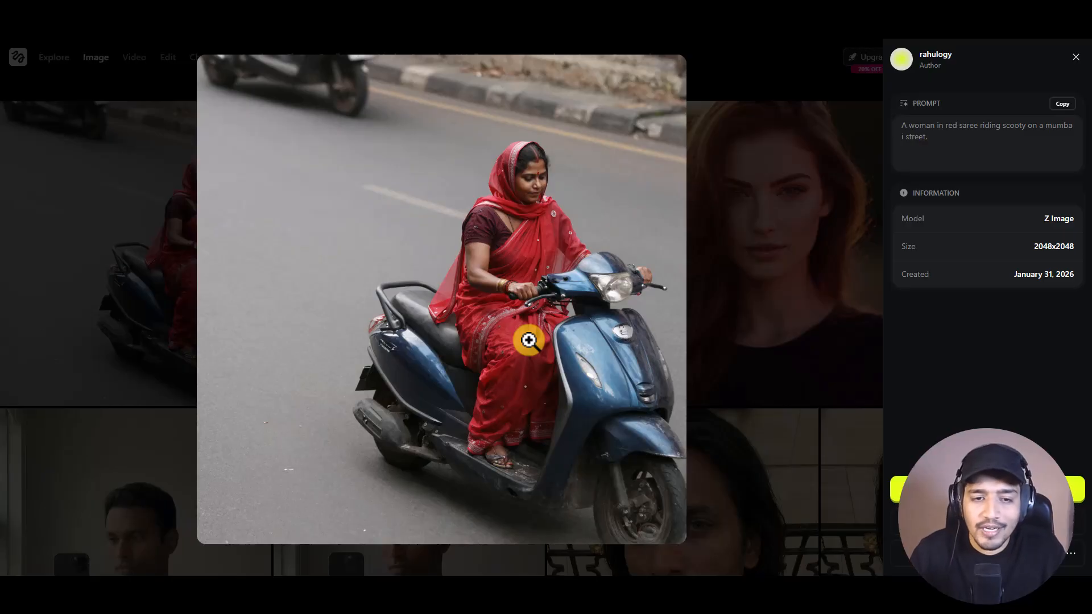
pyautogui.click(775, 234)
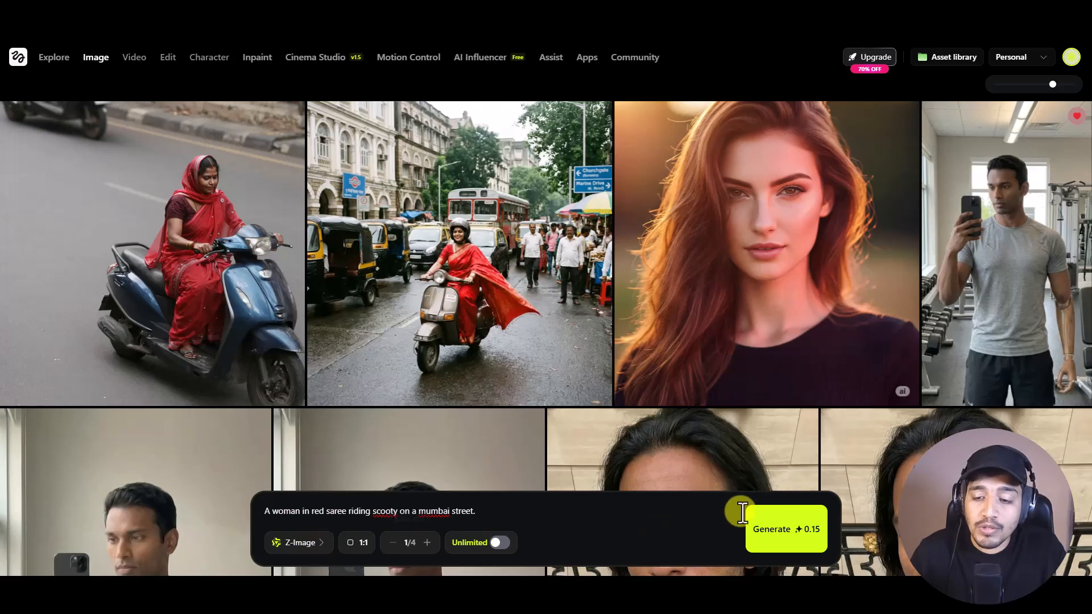
pyautogui.click(232, 296)
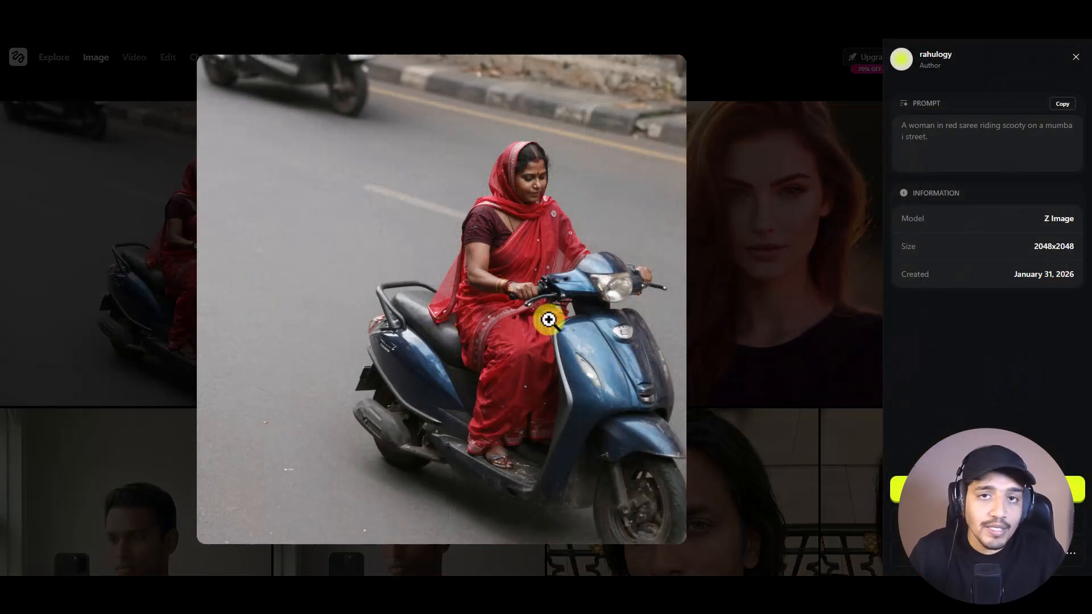
pyautogui.click(732, 287)
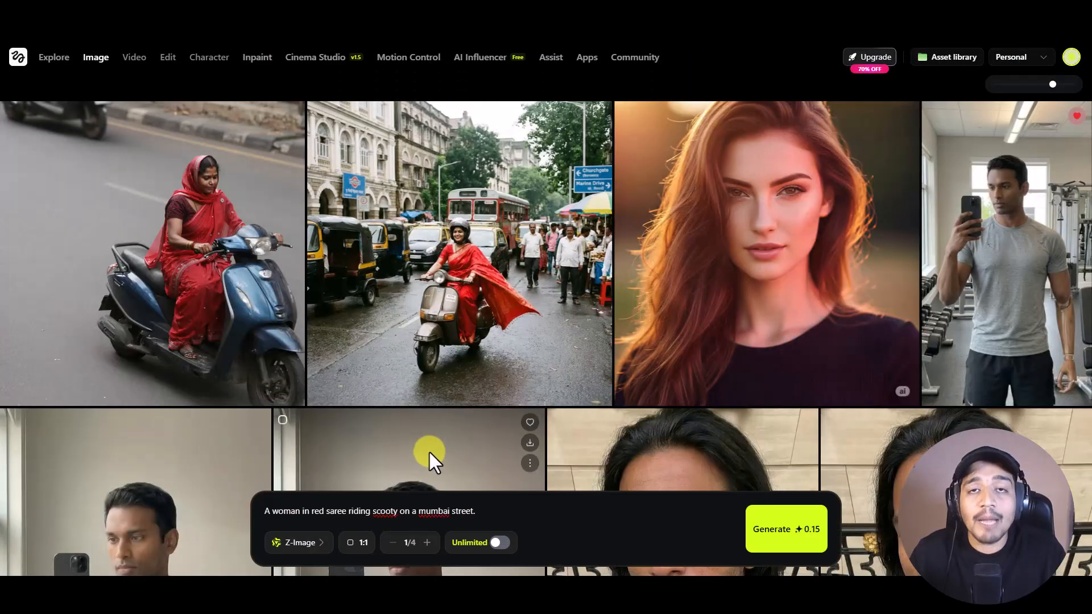
# Step: Choose the Seedream 4.5 model and attach the Nano Banana Pro scooty image as the reference image
pyautogui.click(298, 543)
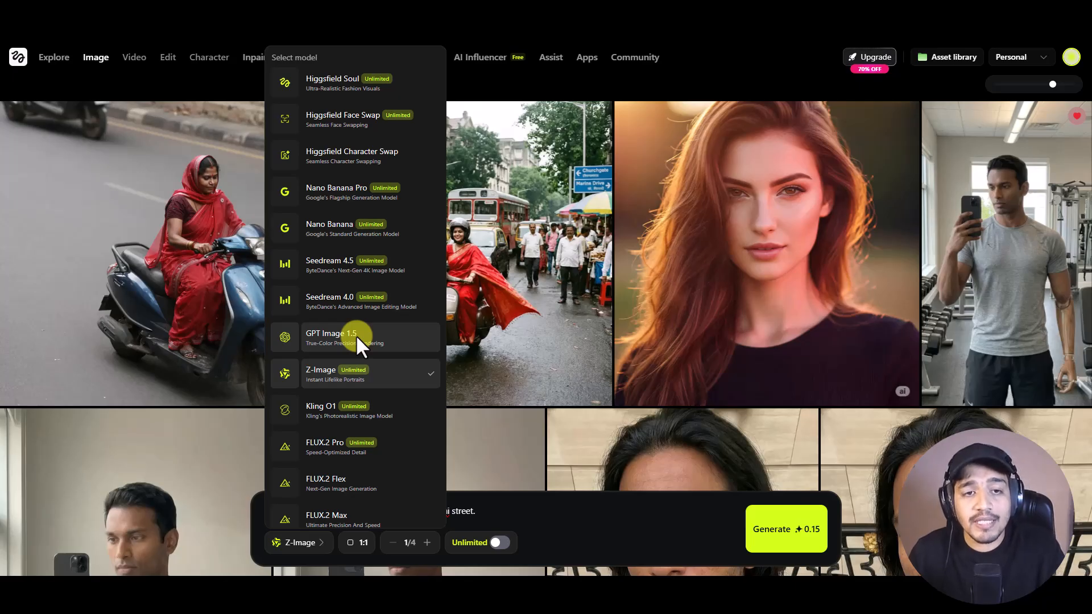
pyautogui.click(356, 261)
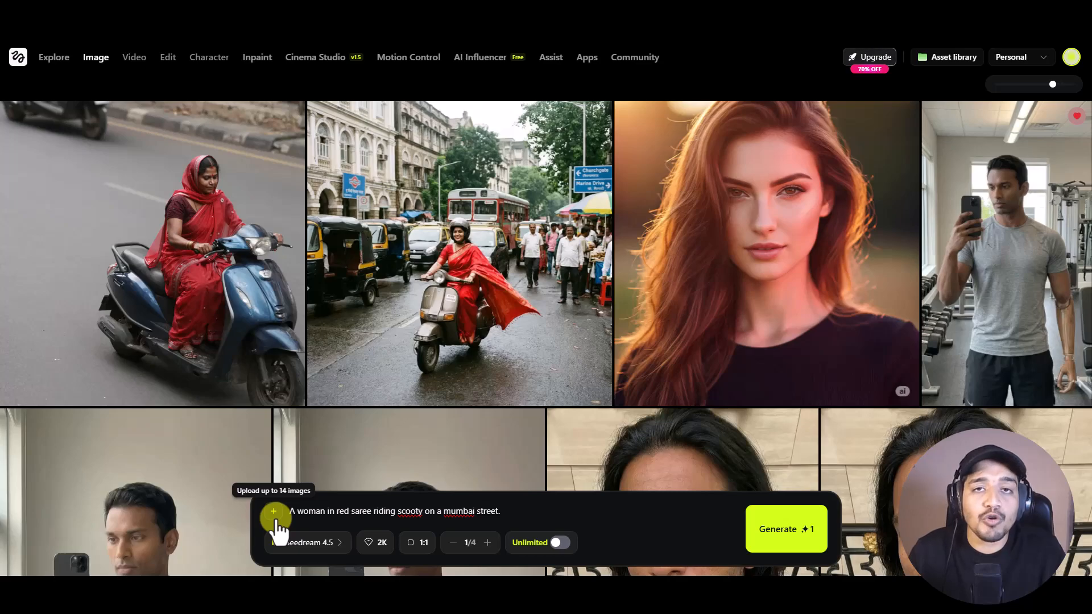
pyautogui.click(442, 261)
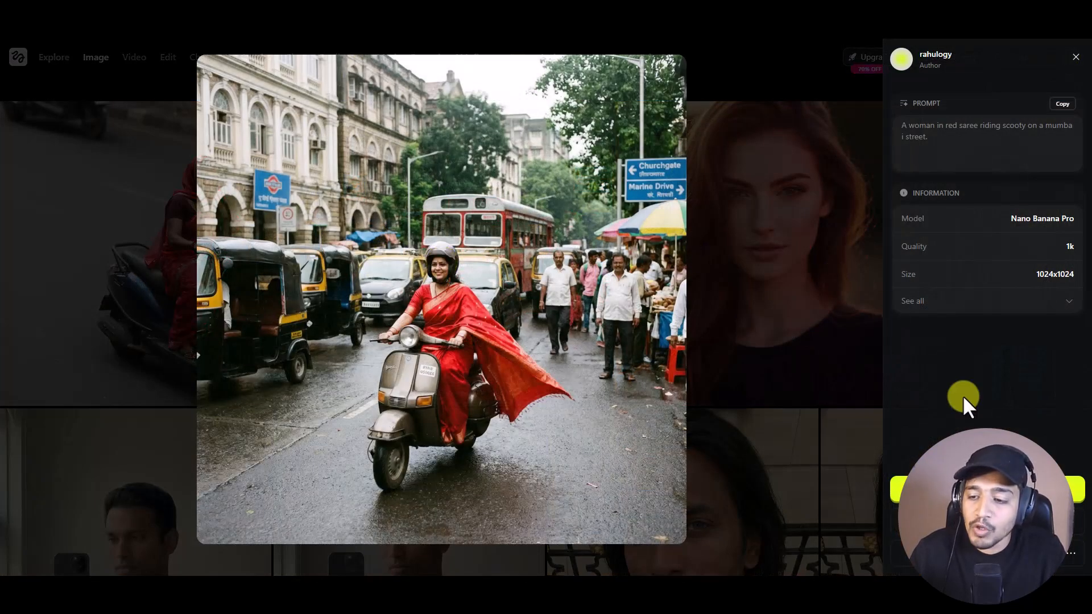
pyautogui.click(1043, 522)
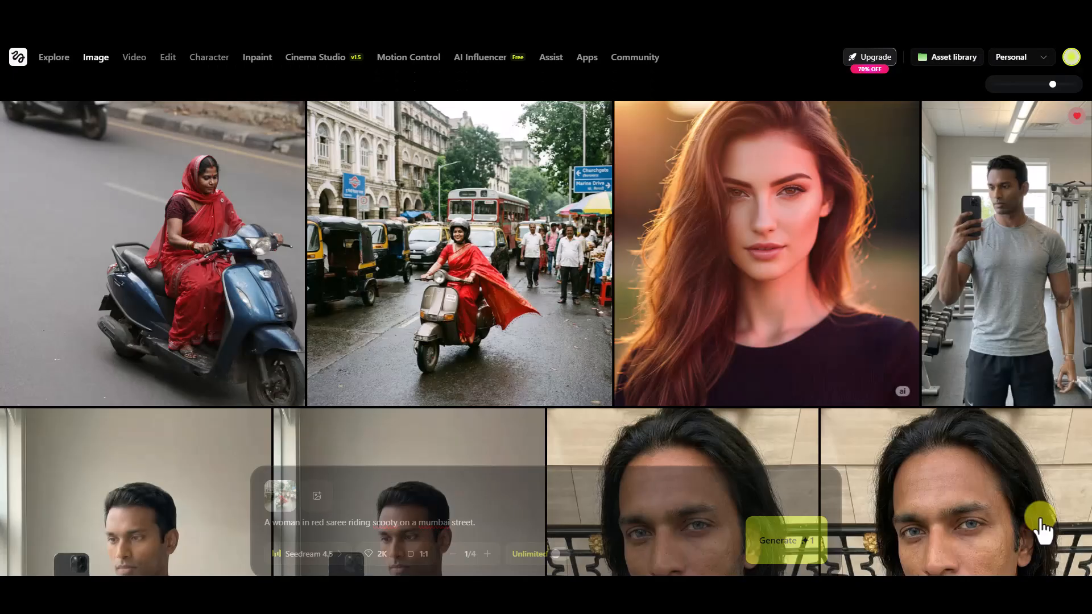
# Step: Generate and inspect a Nano Banana Pro edit: "Change the saree color of the woman on scooty to blue and add a police car in the background."
pyautogui.tripleClick(339, 511)
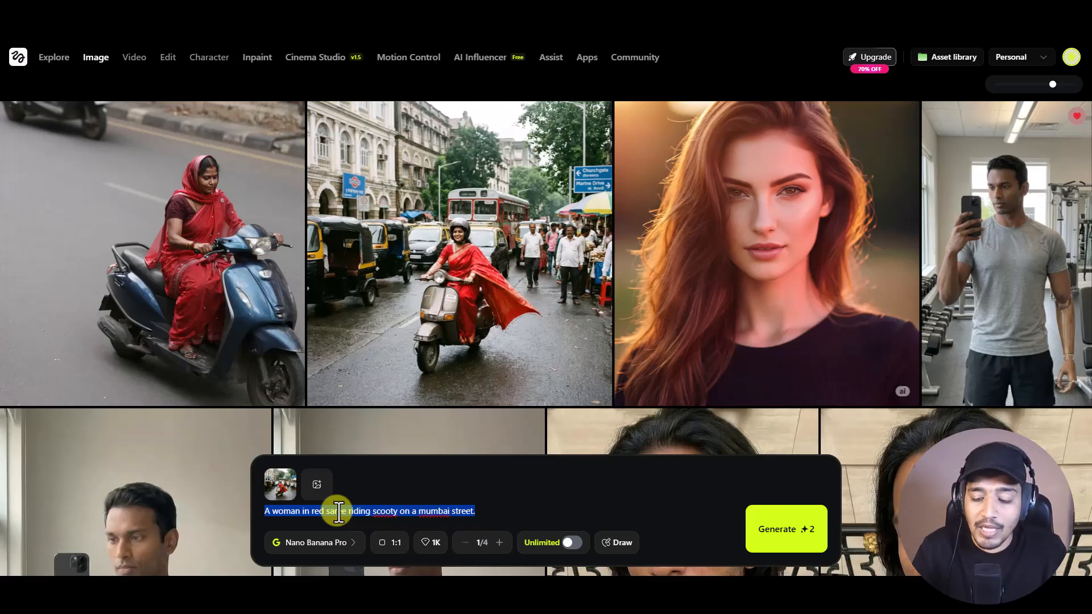
pyautogui.write('Change the saree color of the woman on scooty to blue and add a police car in the background.')
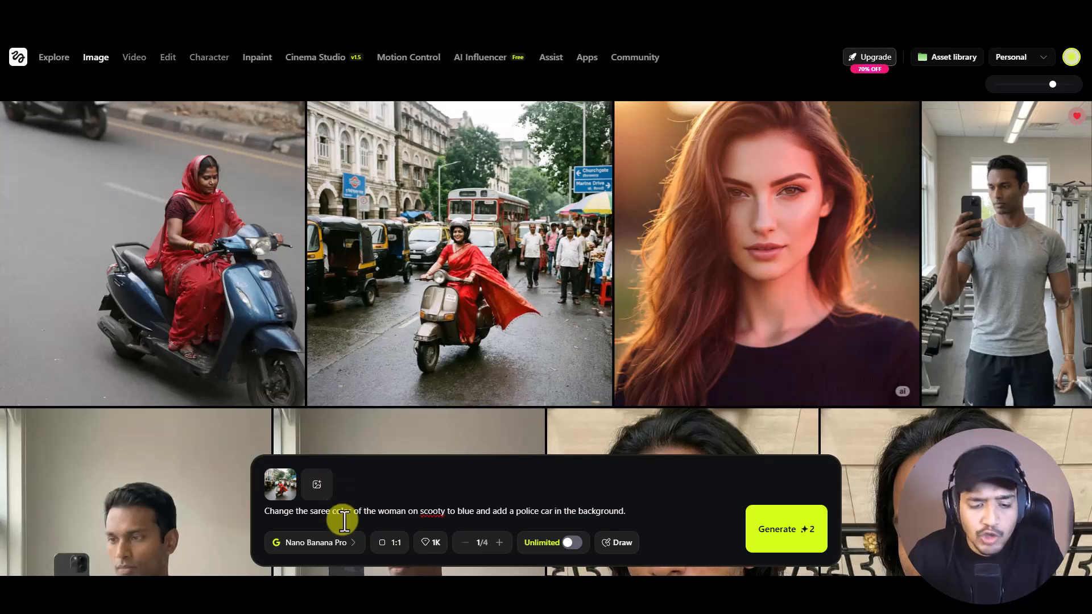
pyautogui.click(799, 536)
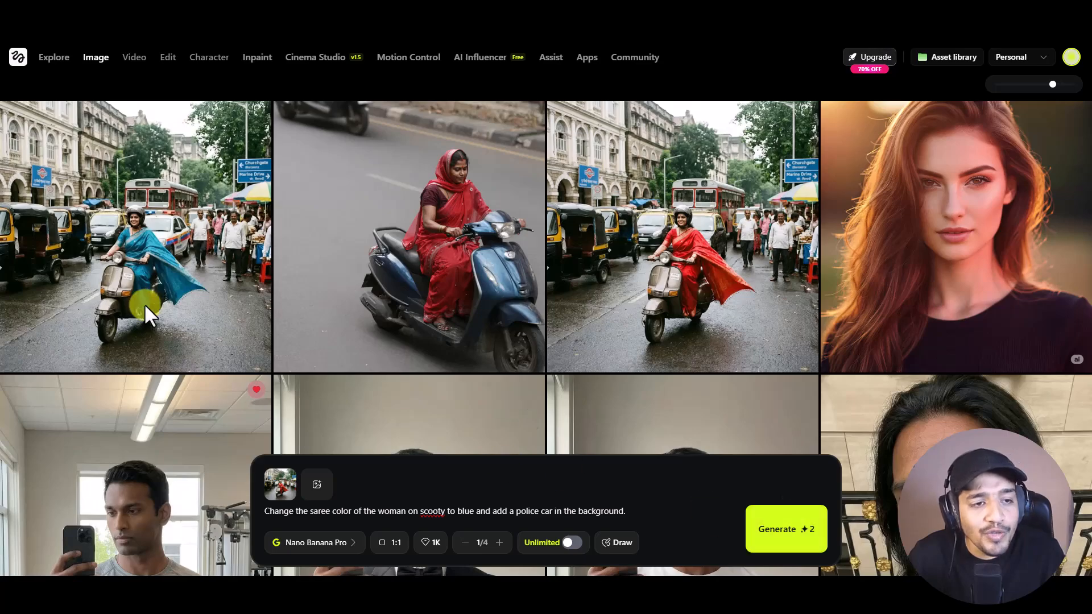
pyautogui.click(131, 291)
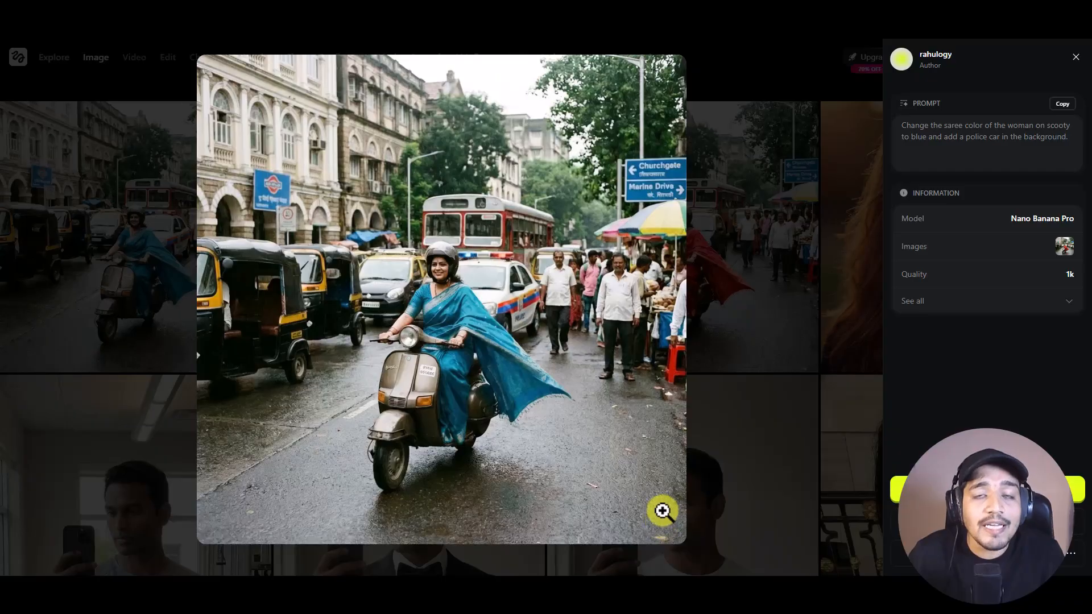
pyautogui.click(722, 395)
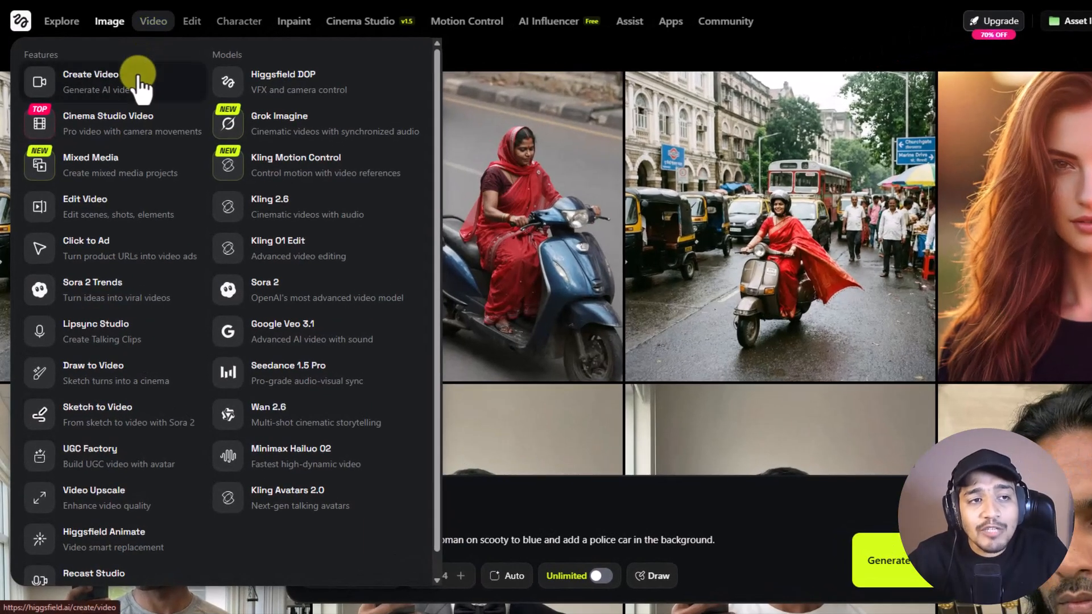
# Step: Open the Create Video page and look through the available video models, including OpenAI Sora 2, Wan and Kling
pyautogui.click(139, 72)
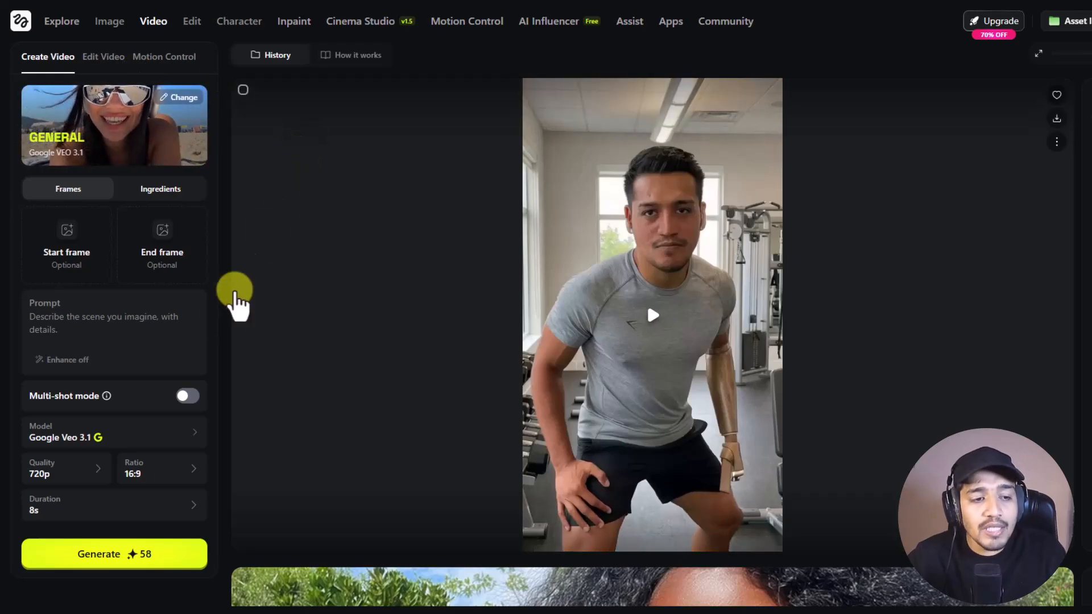
pyautogui.click(151, 441)
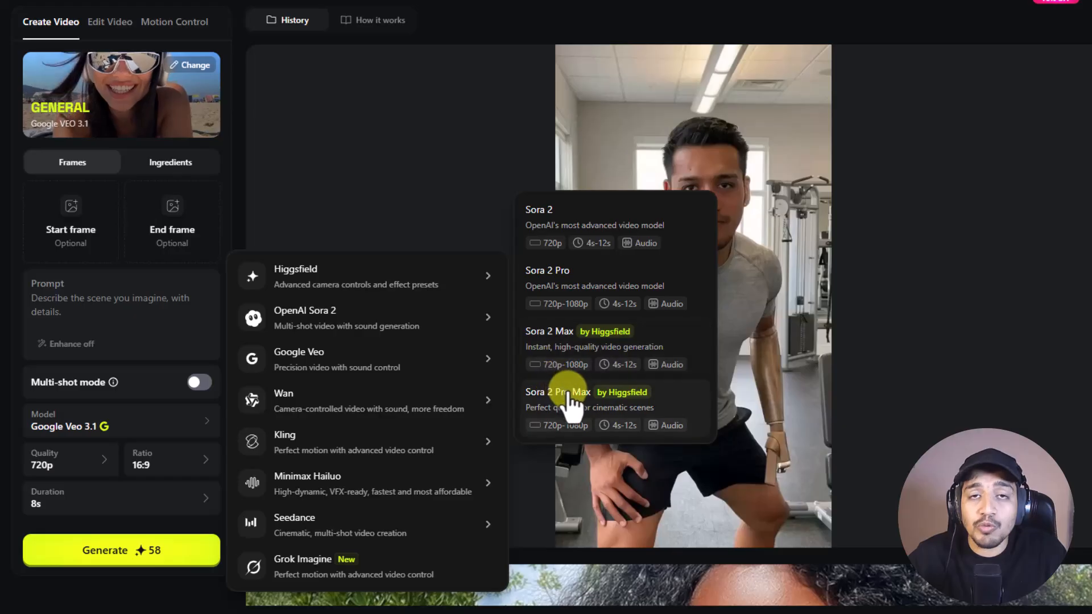
pyautogui.moveTo(438, 415)
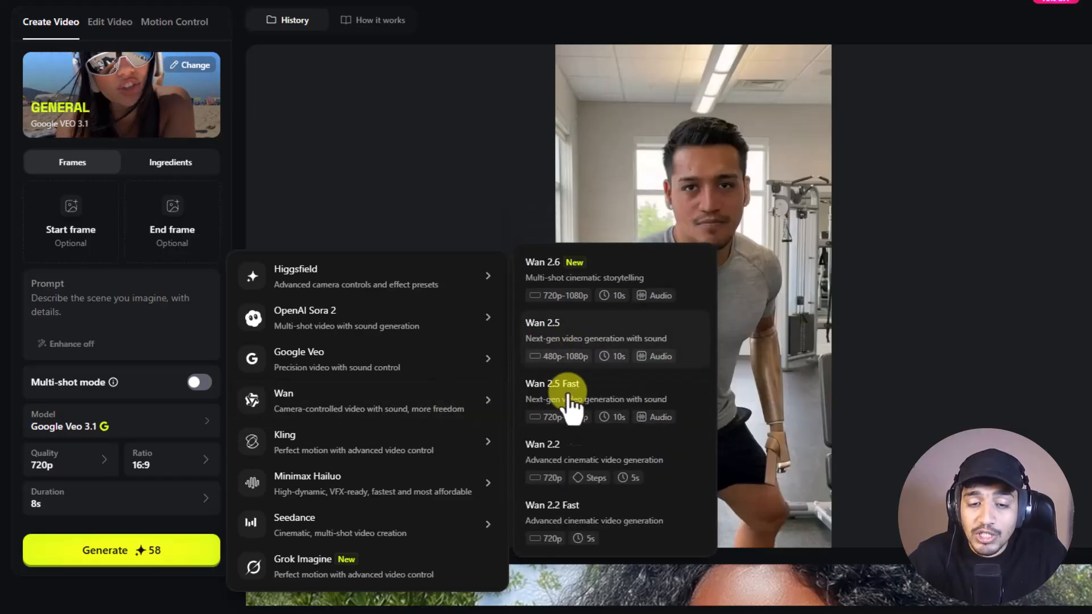
pyautogui.moveTo(428, 455)
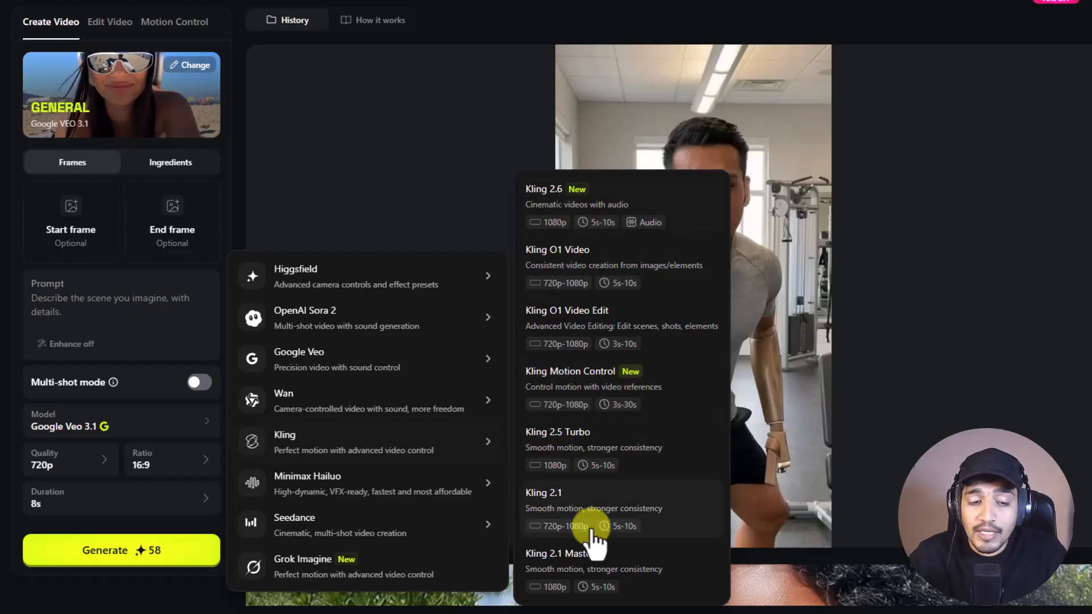
pyautogui.moveTo(382, 503)
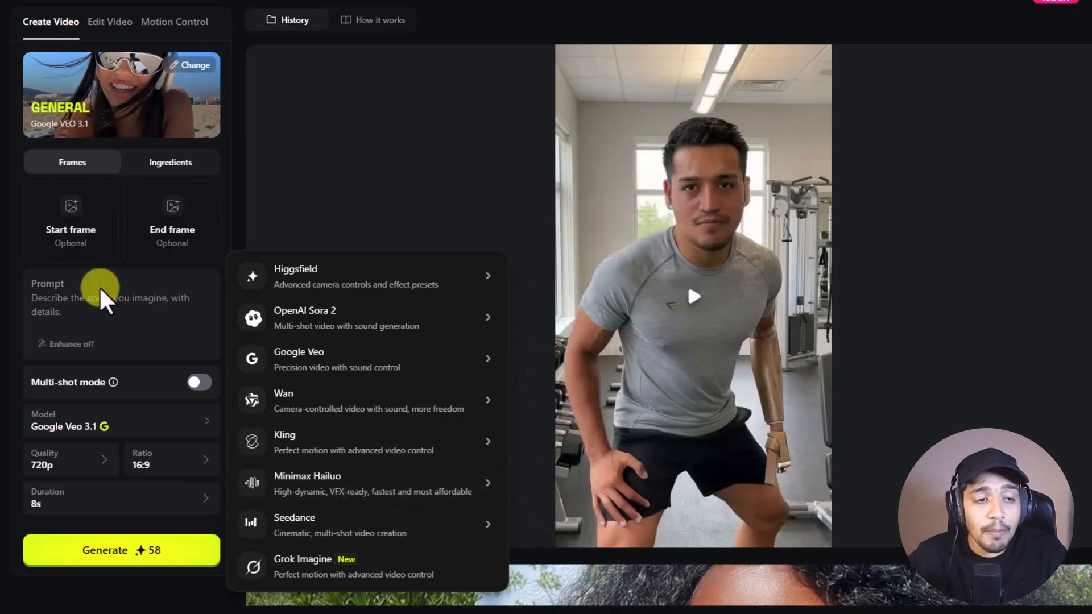
pyautogui.click(113, 295)
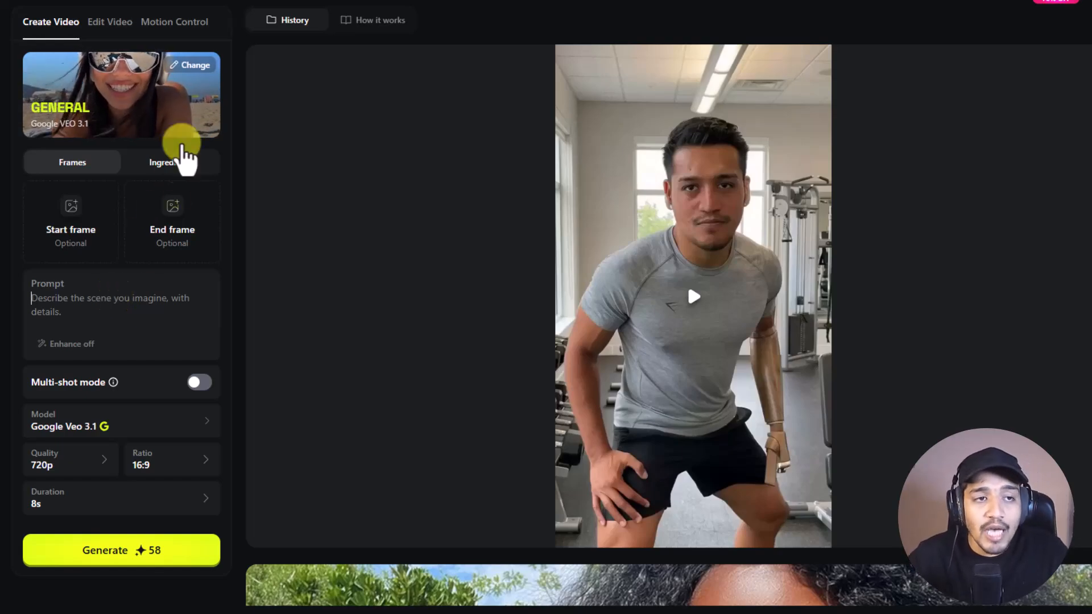
# Step: Browse the video presets offered for Kling 2.5 camera control and Higgsfield DoP
pyautogui.click(193, 73)
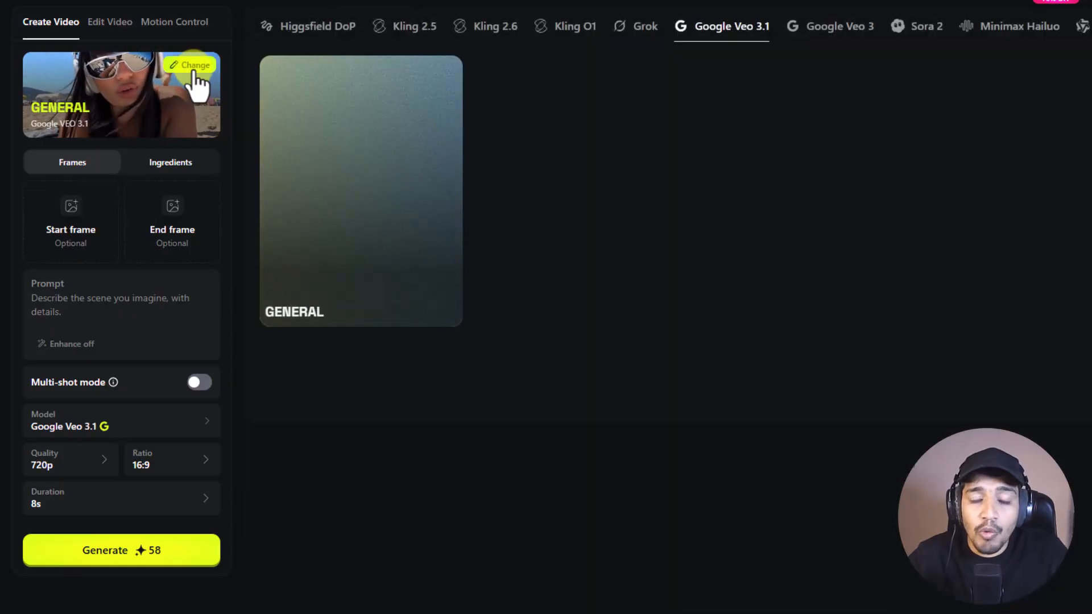
pyautogui.click(404, 36)
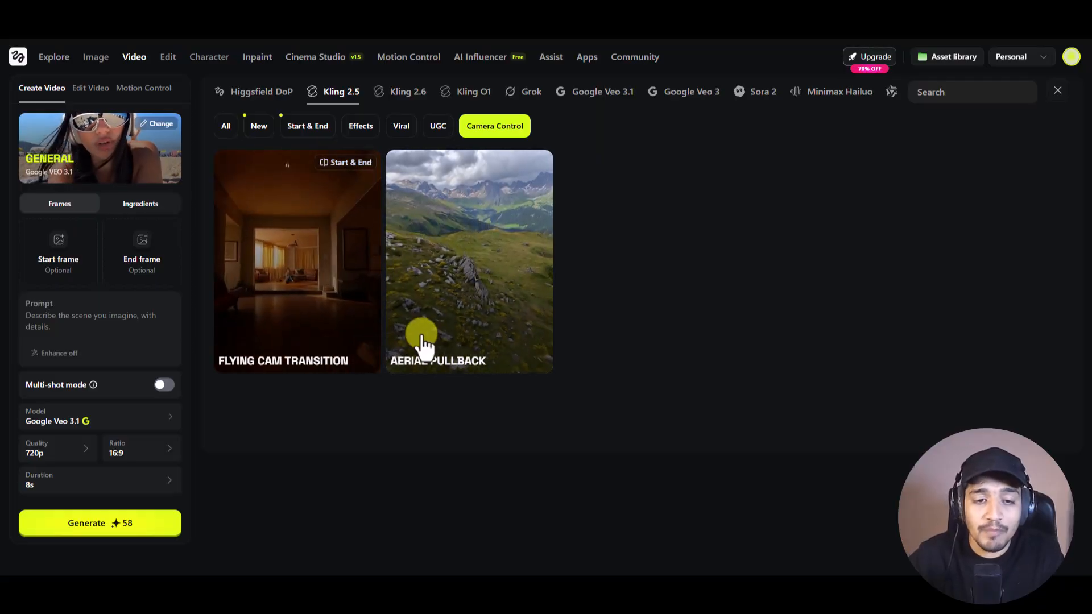
pyautogui.click(273, 95)
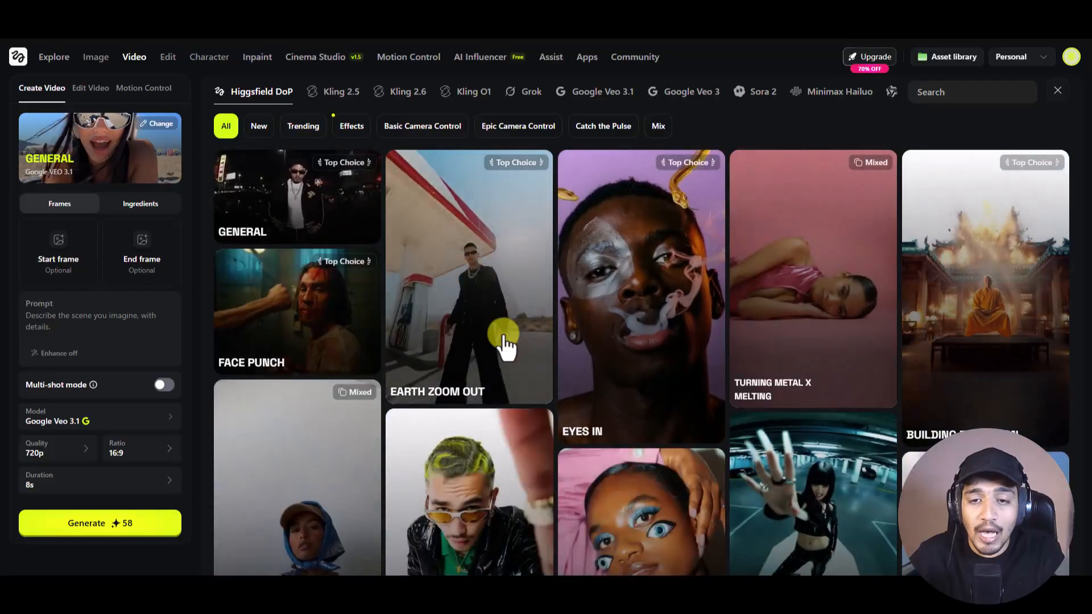
pyautogui.scroll(-15, 501, 338)
pyautogui.scroll(15, 504, 344)
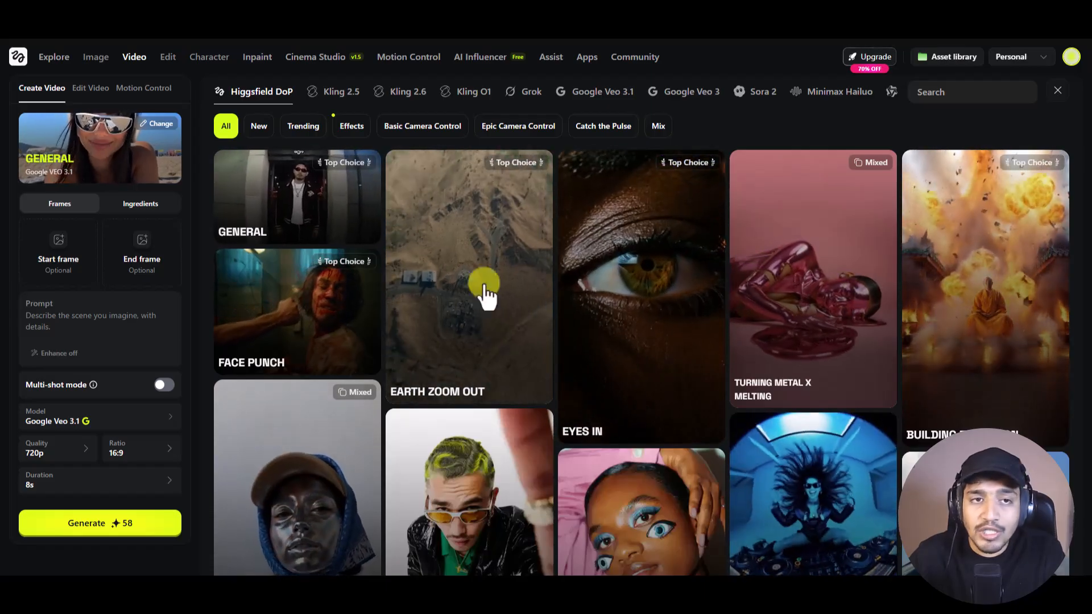
# Step: Select the Animalization preset for Kling 2.6 and paste in the portrait of the man in a cap as source image
pyautogui.click(402, 93)
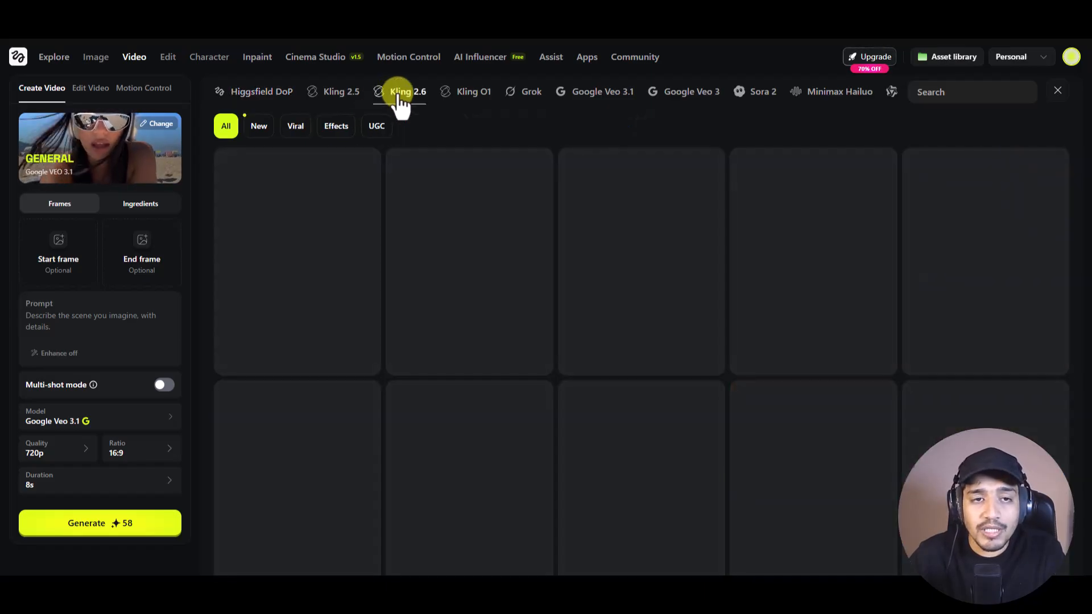
pyautogui.scroll(-5, 475, 153)
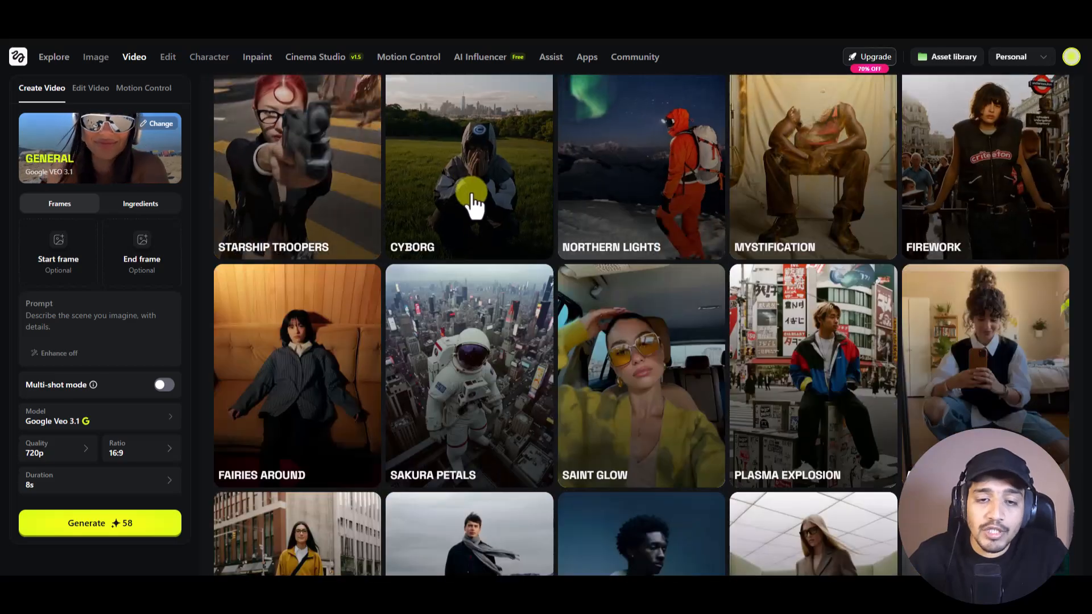
pyautogui.scroll(-5, 472, 202)
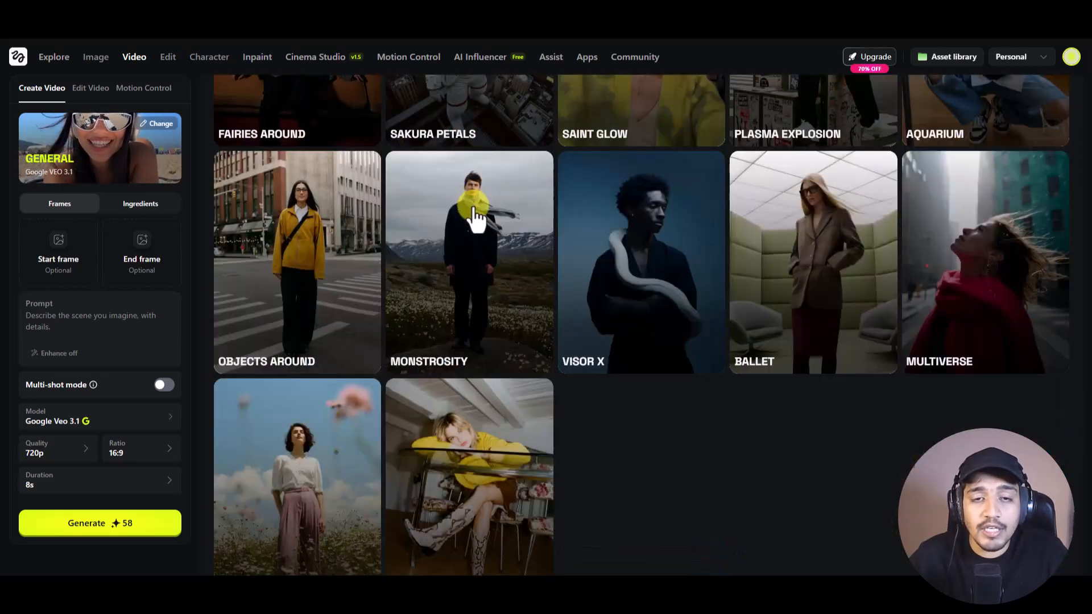
pyautogui.scroll(10, 475, 216)
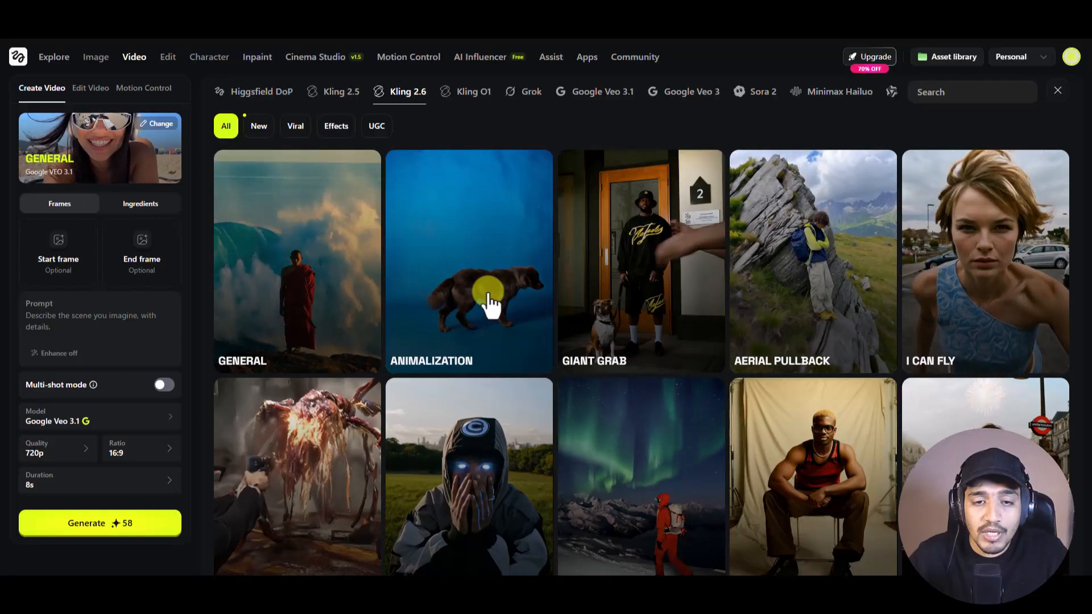
pyautogui.click(488, 301)
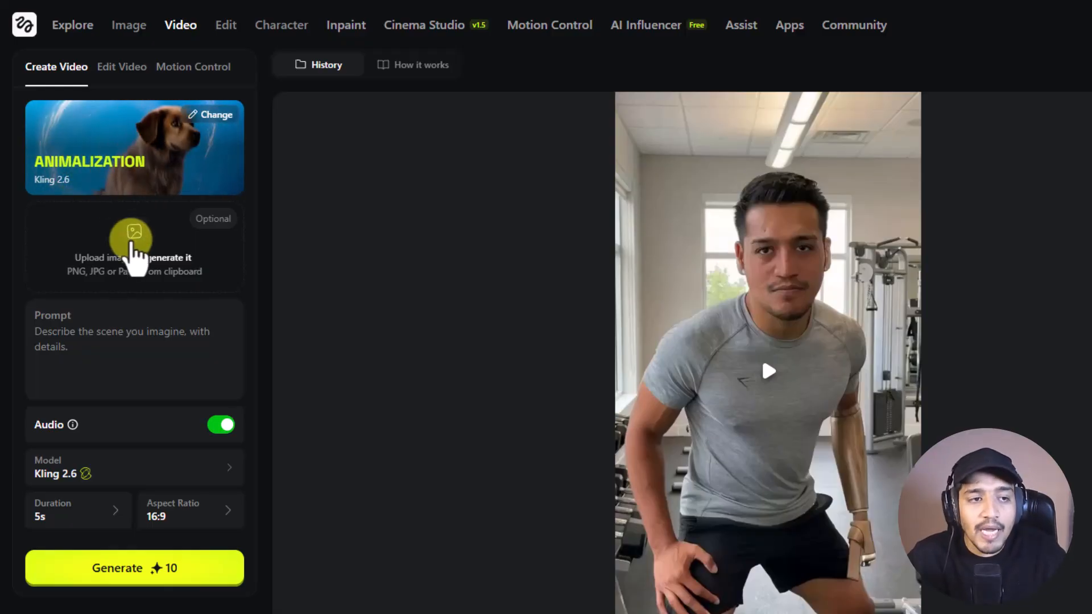
pyautogui.hotkey('ctrl', 'v')
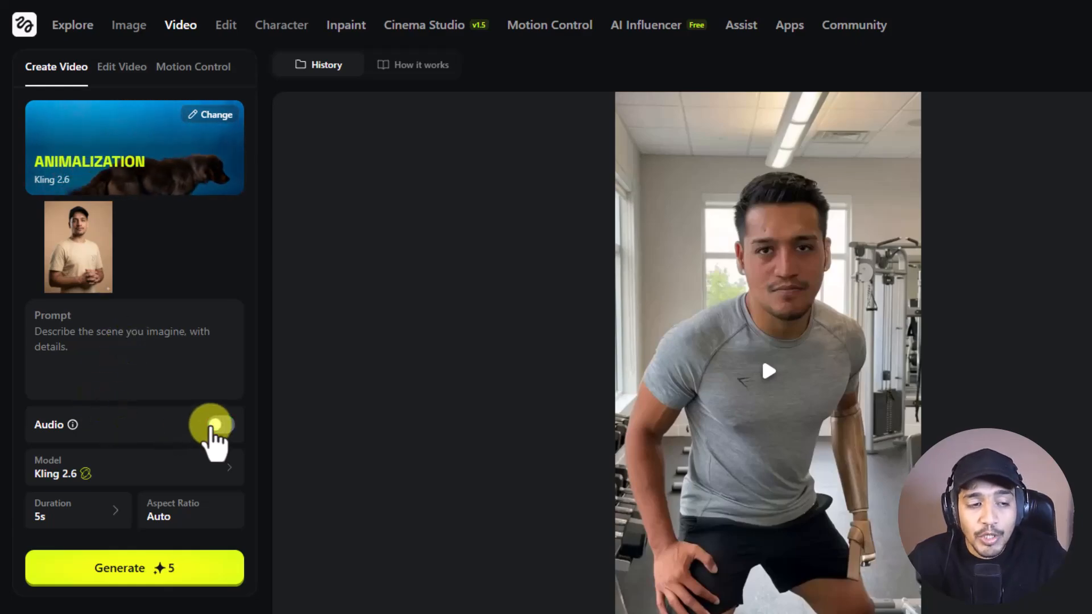
# Step: Compare the generation cost with Audio switched on and off, leaving Audio off
pyautogui.click(213, 427)
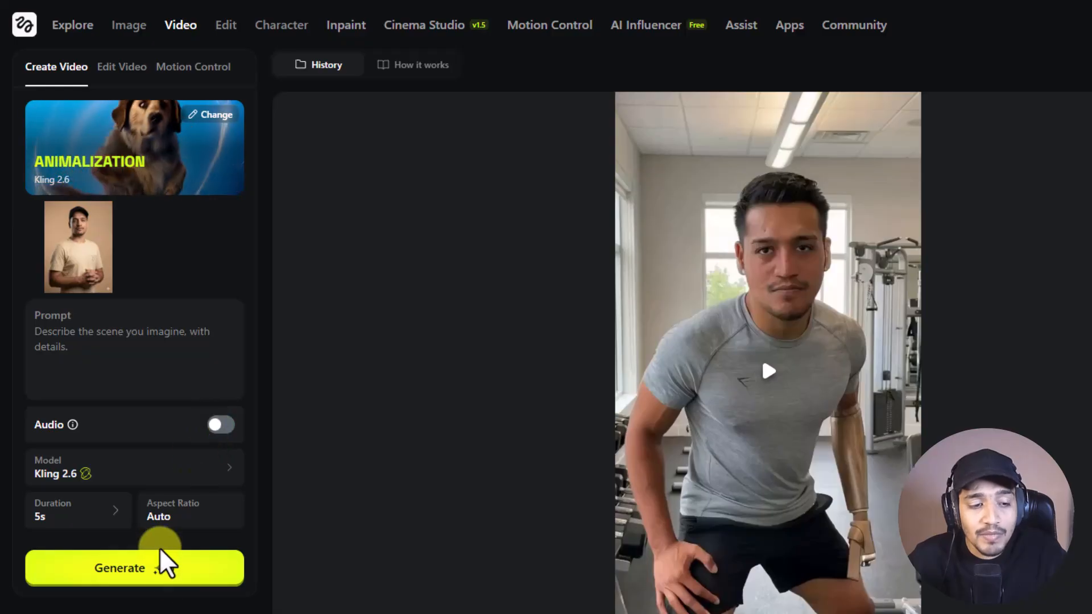
pyautogui.click(161, 567)
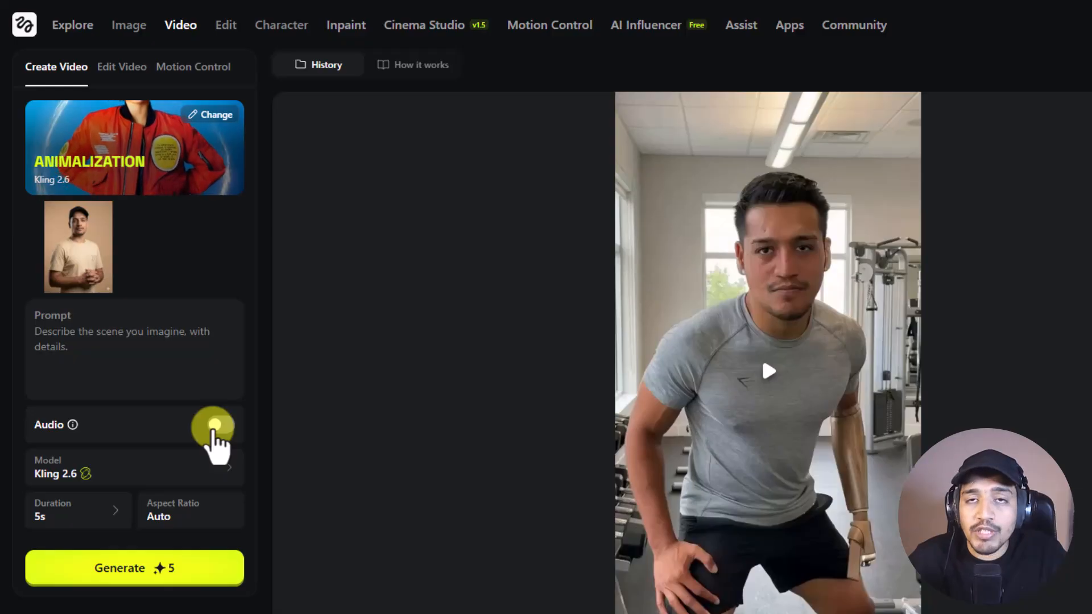
pyautogui.click(164, 577)
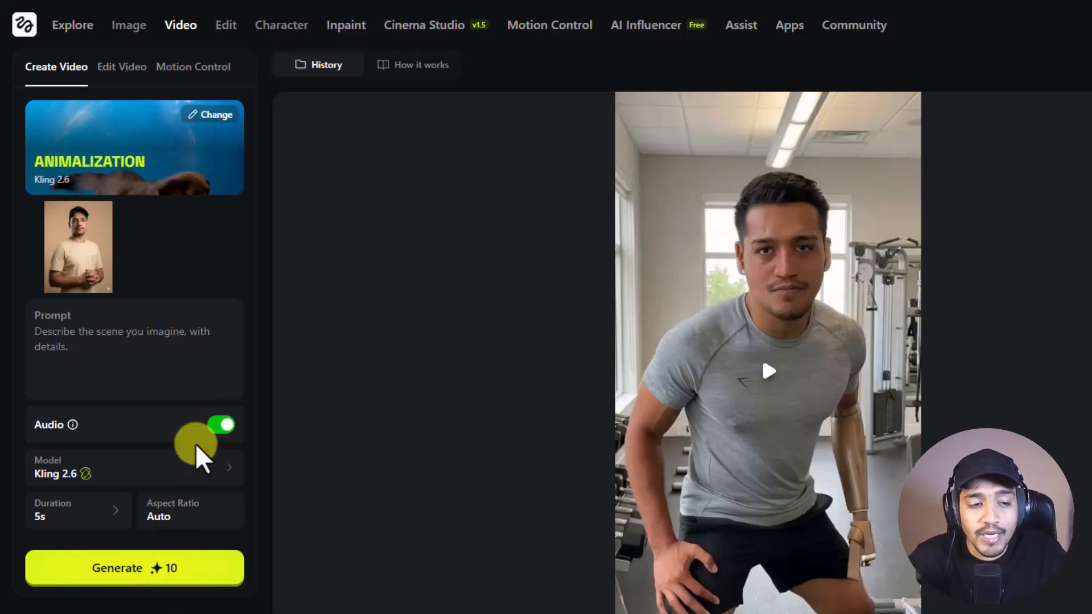
pyautogui.click(213, 426)
pyautogui.click(215, 427)
pyautogui.click(179, 569)
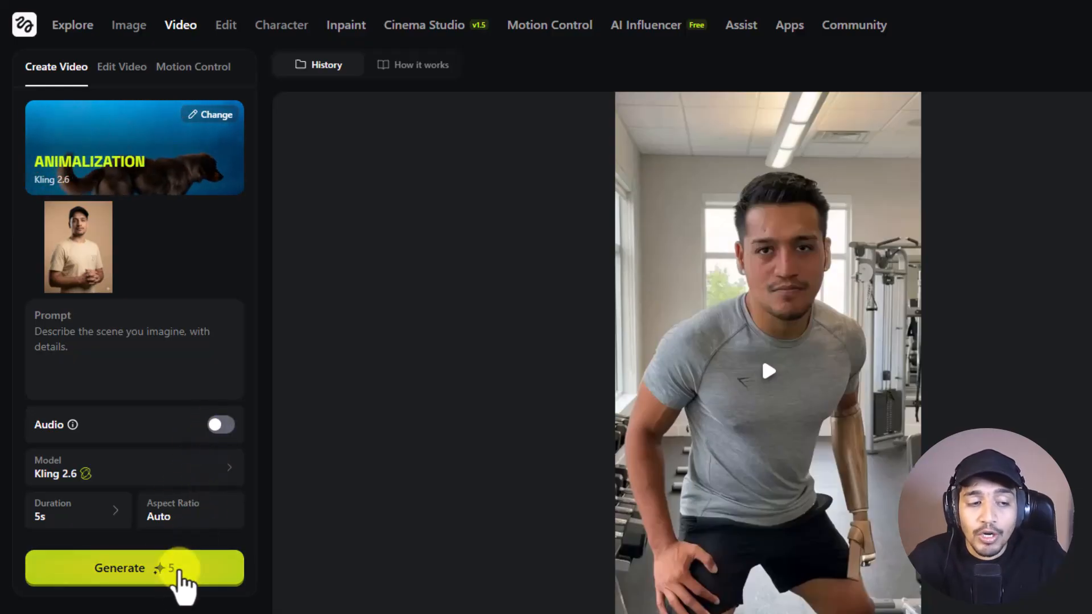
# Step: Check the duration and model options, keep 5s and Kling 2.6, and generate and play the Animalization video
pyautogui.click(90, 517)
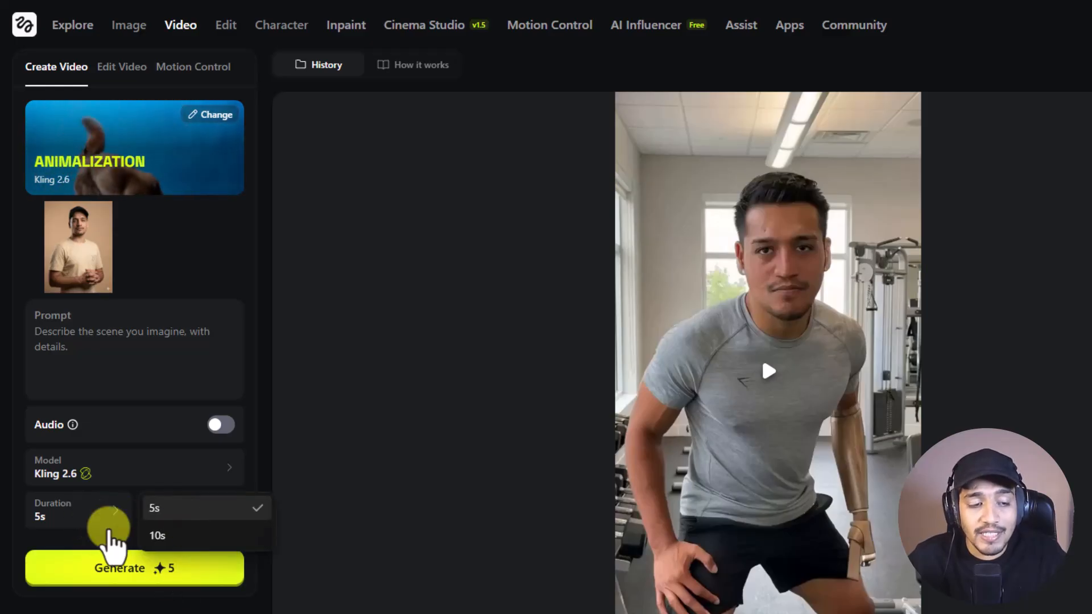
pyautogui.click(110, 533)
pyautogui.click(147, 483)
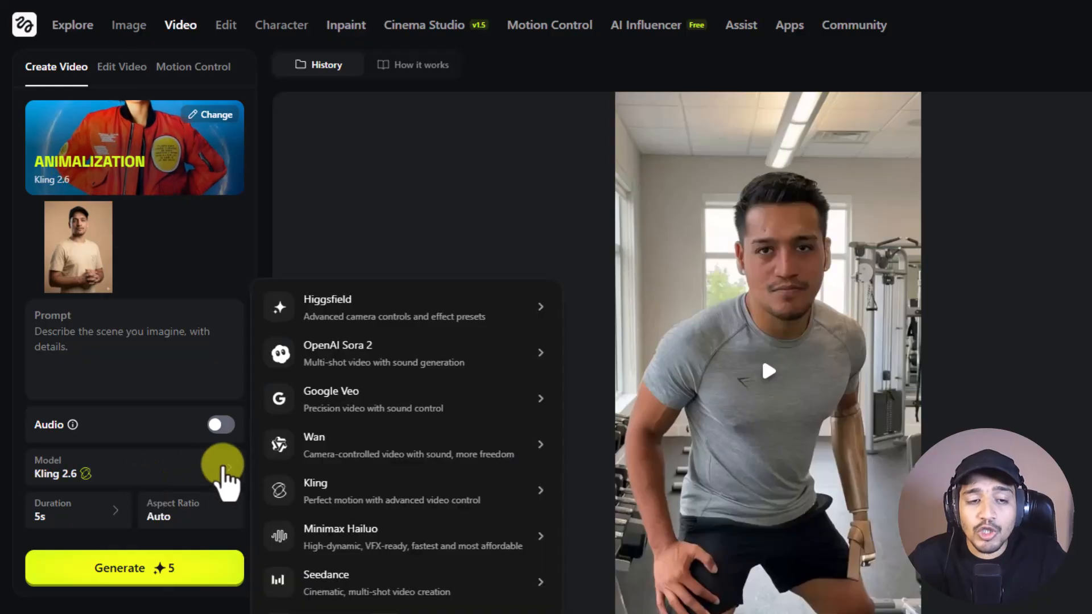
pyautogui.click(132, 466)
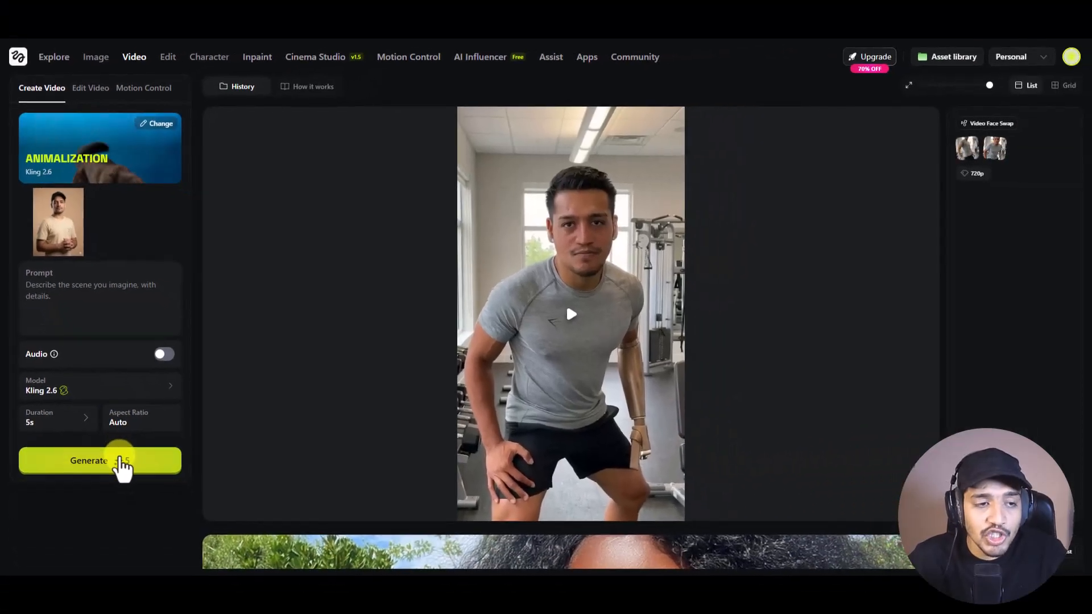
pyautogui.click(157, 565)
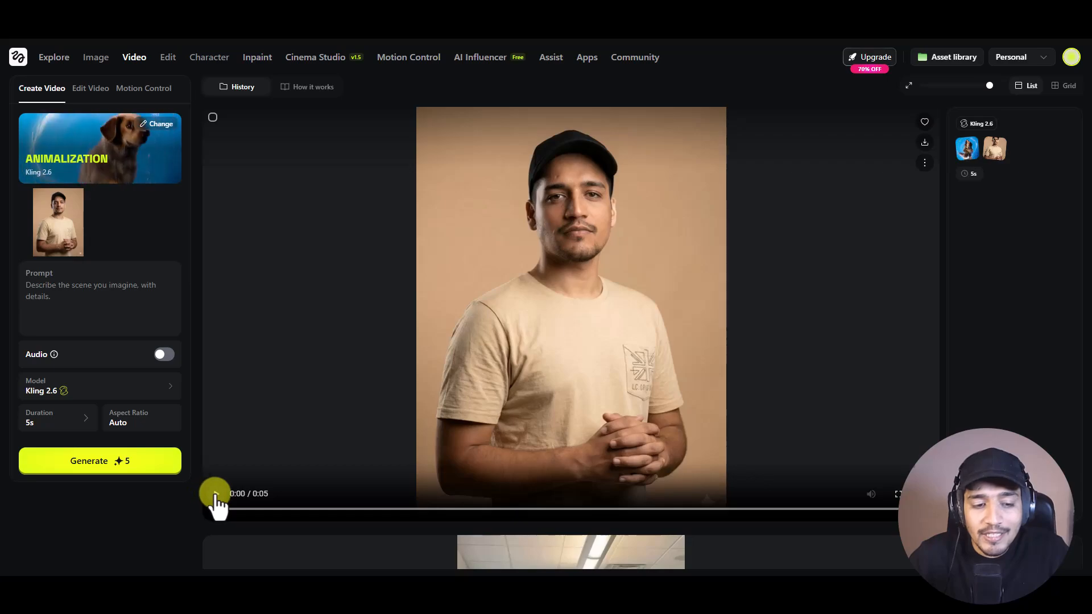
pyautogui.click(216, 493)
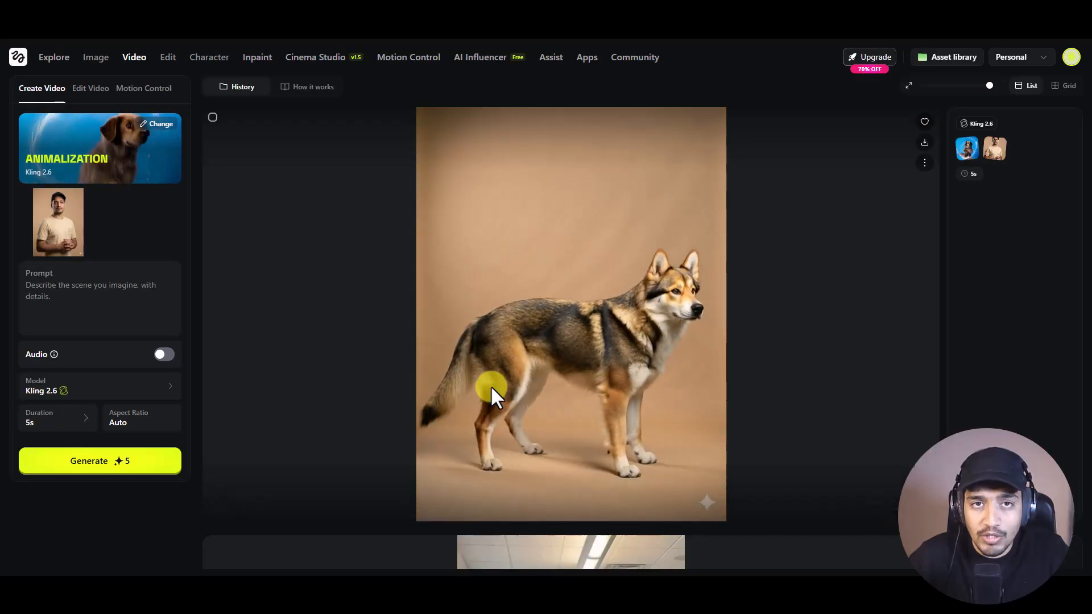
# Step: Browse the Kling 2.6 presets and replace Animalization with the General preset
pyautogui.click(160, 124)
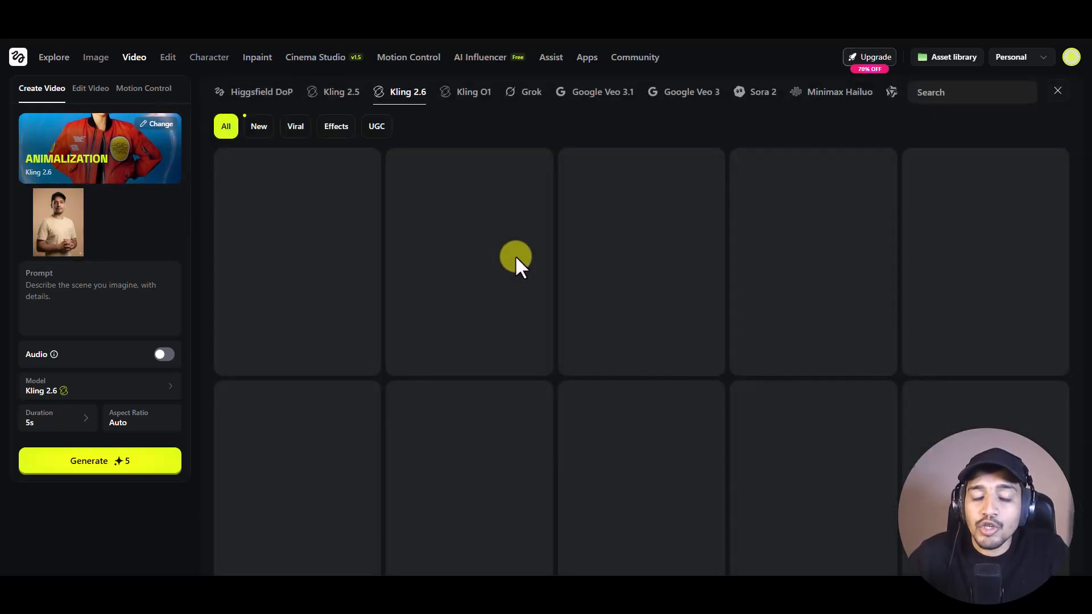
pyautogui.scroll(-4, 543, 286)
pyautogui.scroll(-8, 546, 293)
pyautogui.scroll(5, 543, 309)
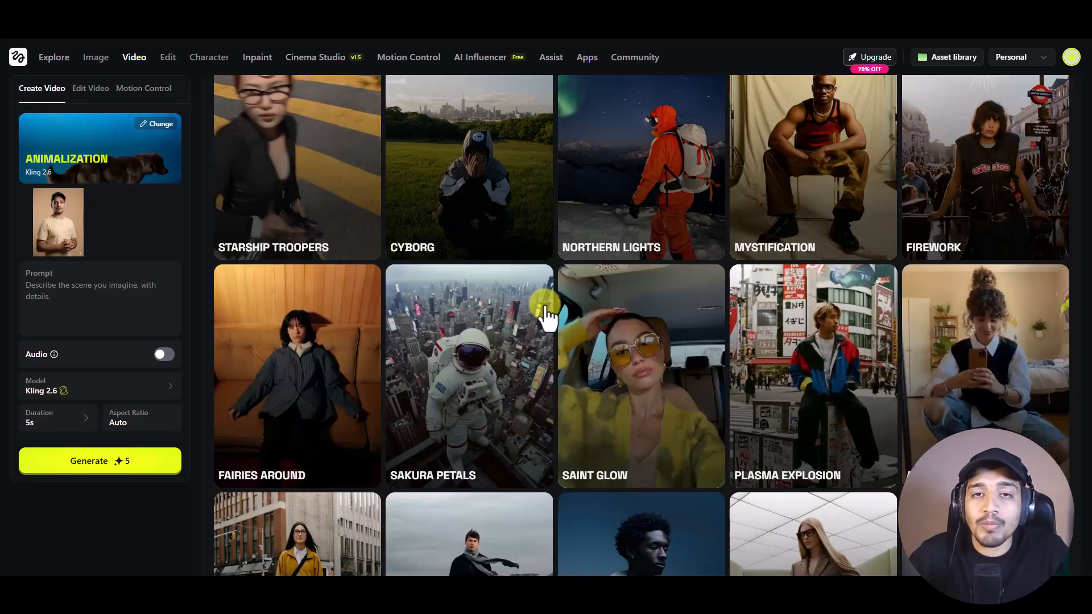
pyautogui.scroll(6, 533, 309)
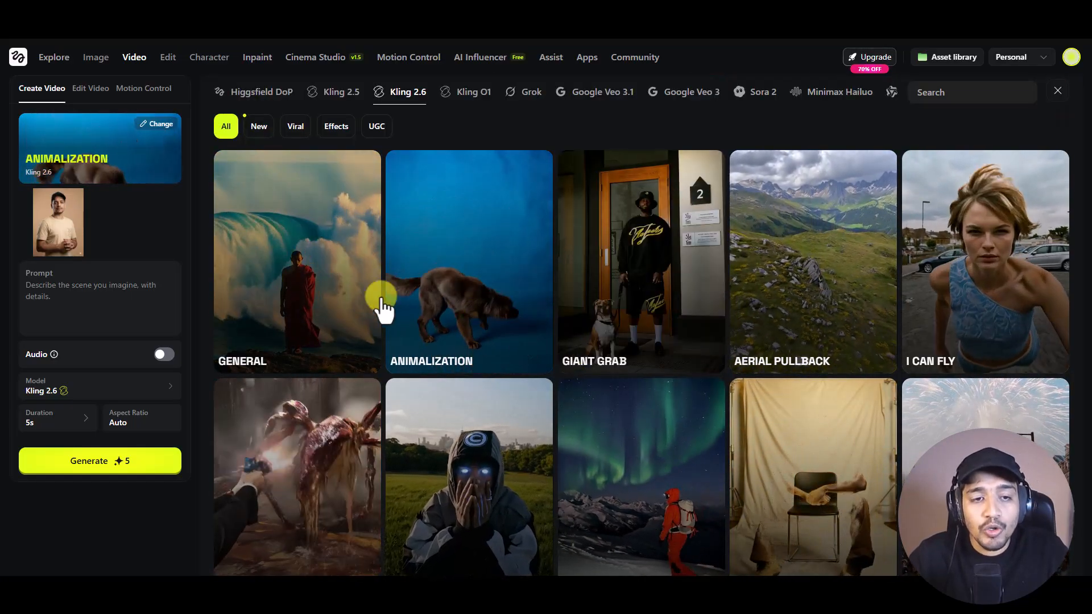
pyautogui.click(318, 290)
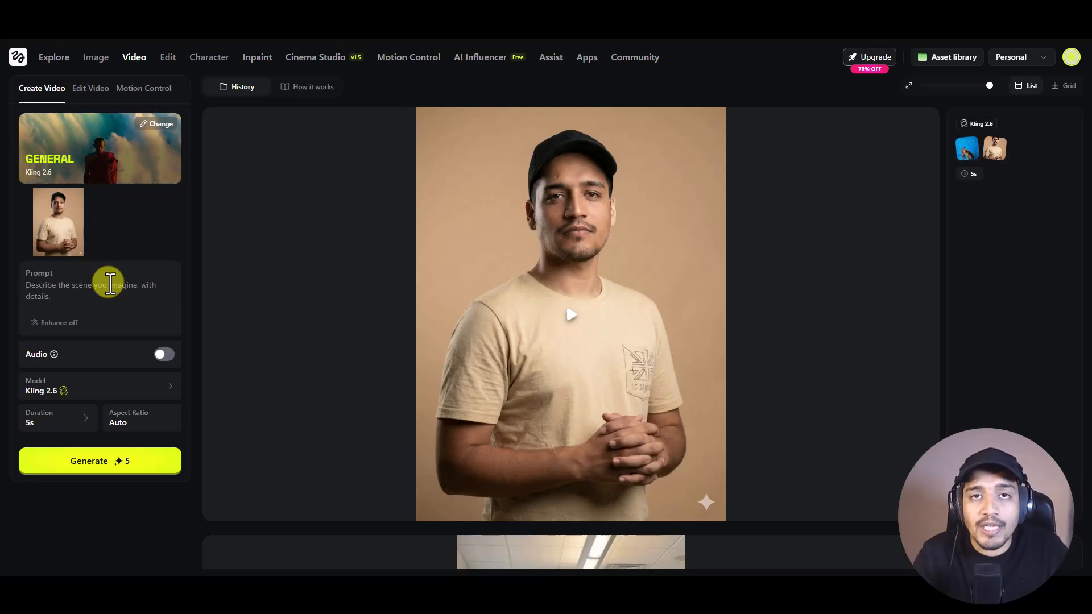
pyautogui.click(109, 284)
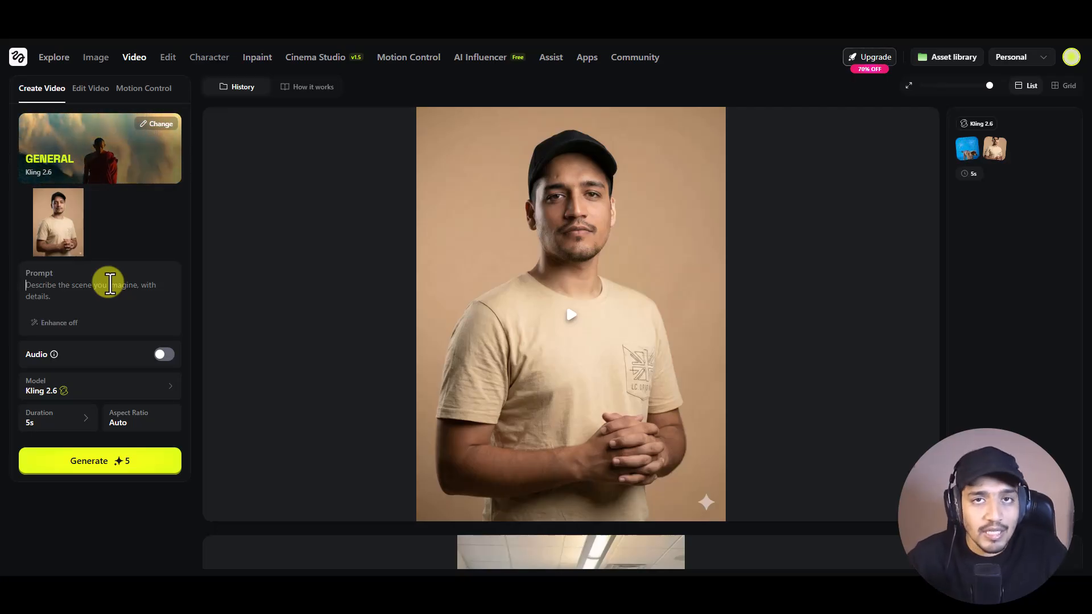
# Step: Change the video model to Wan 2.6
pyautogui.click(102, 386)
pyautogui.moveTo(251, 375)
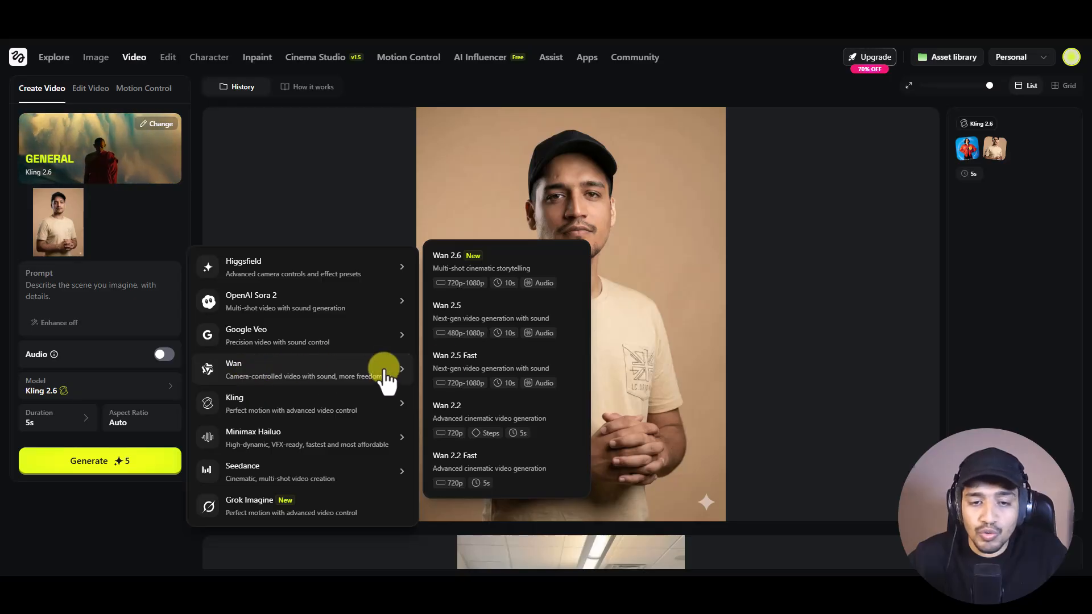
pyautogui.click(460, 256)
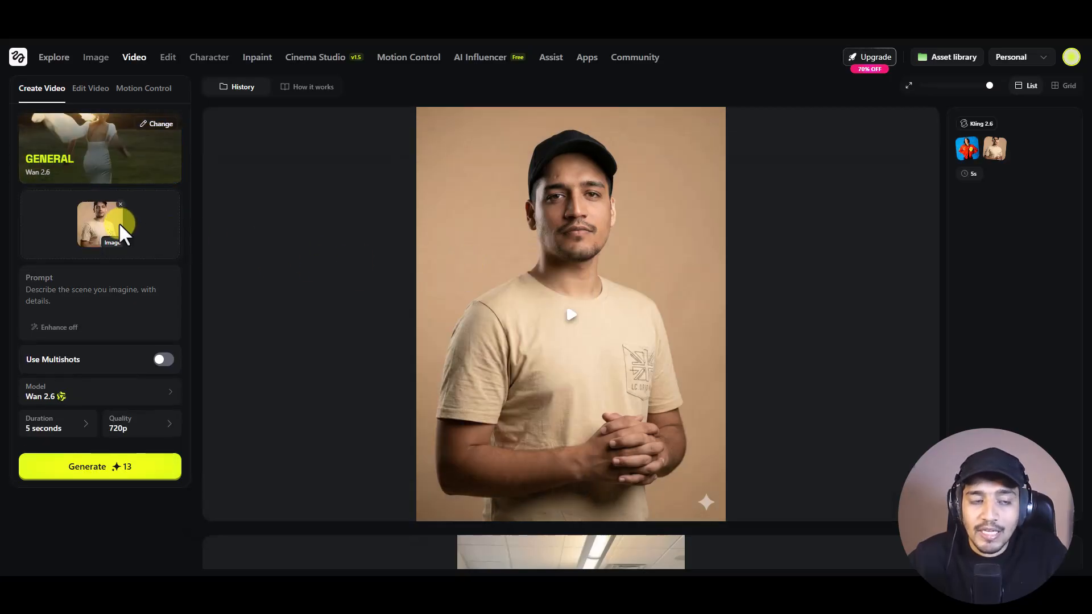
# Step: Check the duration and quality options offered for Wan 2.6 and enable Use Multishots
pyautogui.click(71, 426)
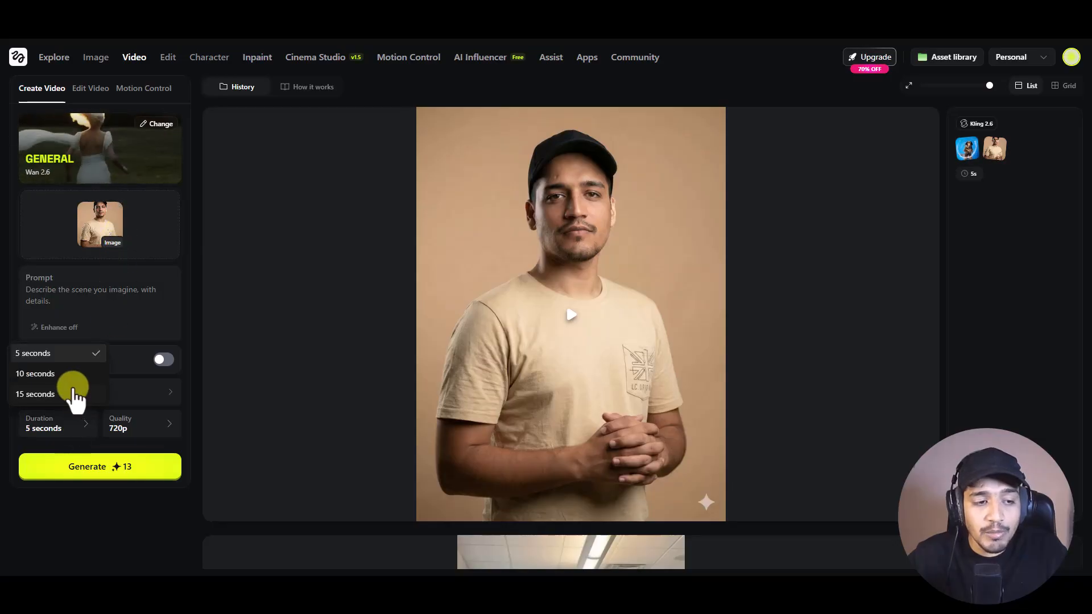
pyautogui.click(121, 431)
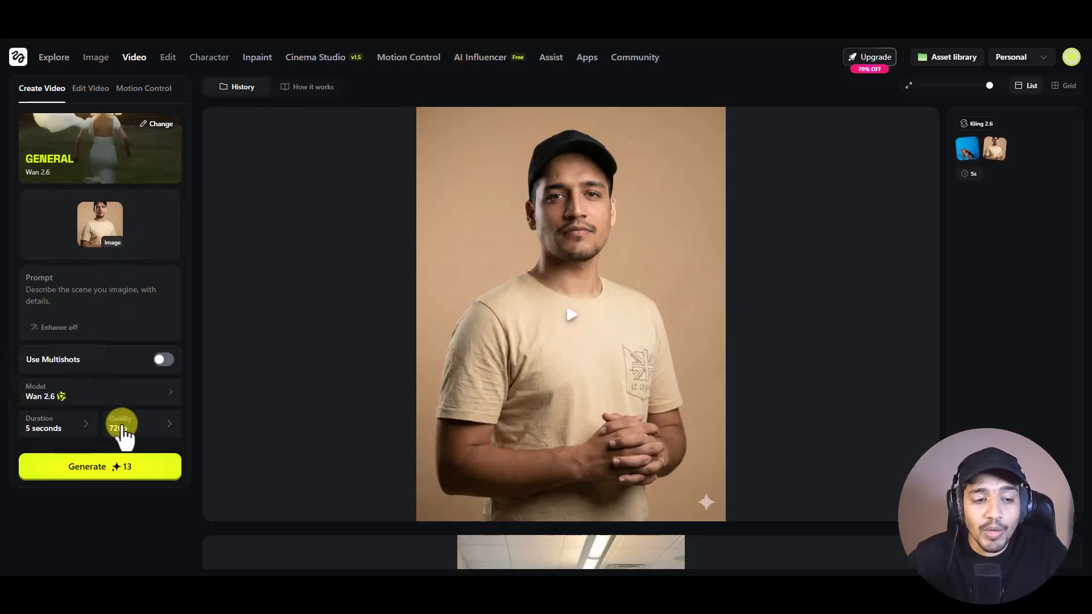
pyautogui.click(122, 433)
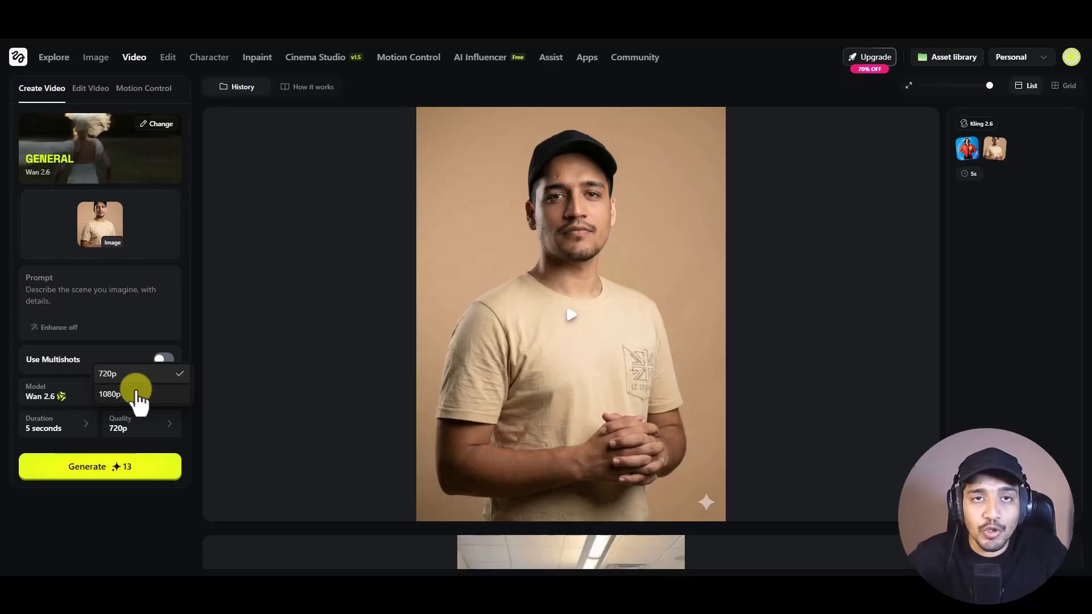
pyautogui.click(96, 359)
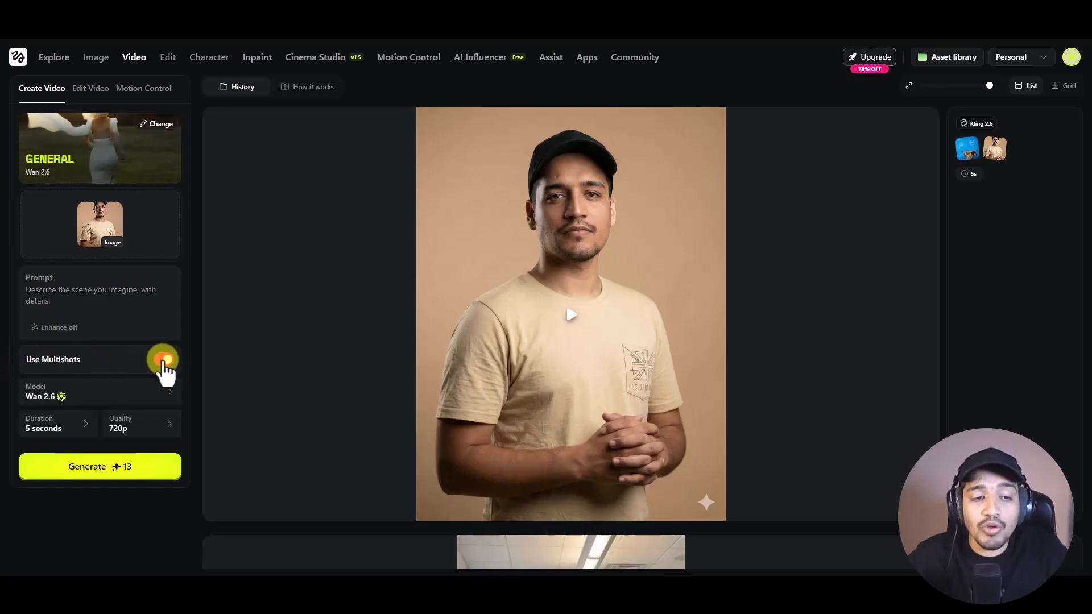
pyautogui.click(94, 288)
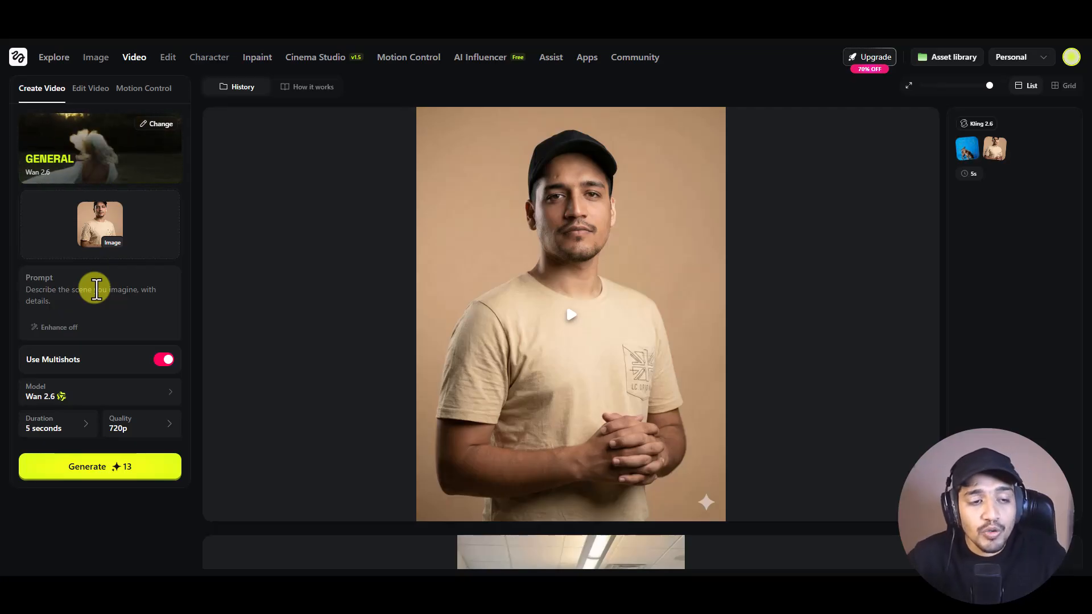
# Step: Examine the Google Veo and Wan versions offered in the video model list without changing the model
pyautogui.click(107, 394)
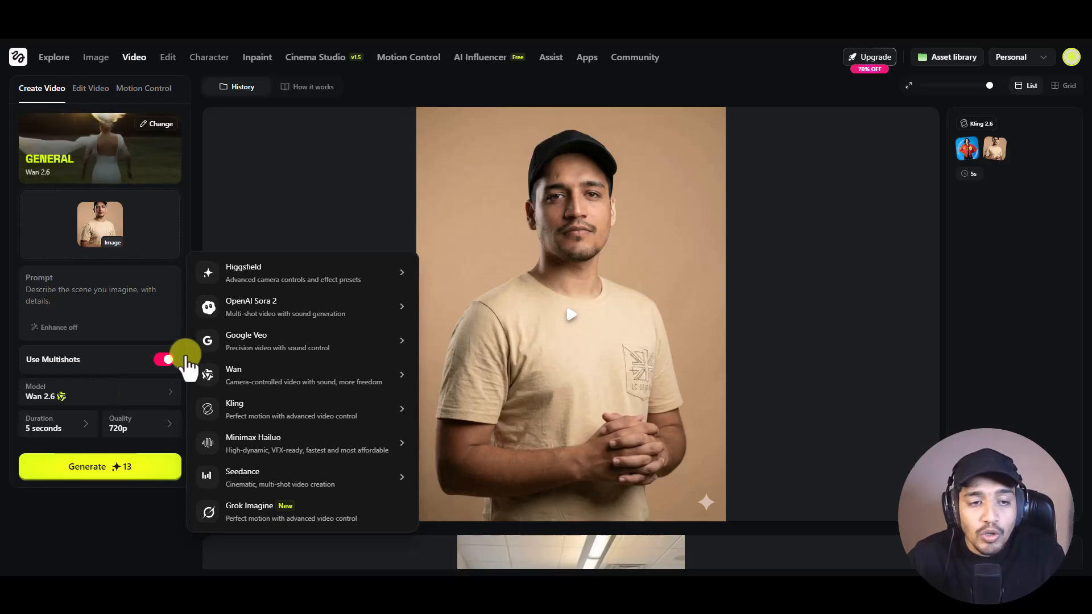
pyautogui.moveTo(280, 350)
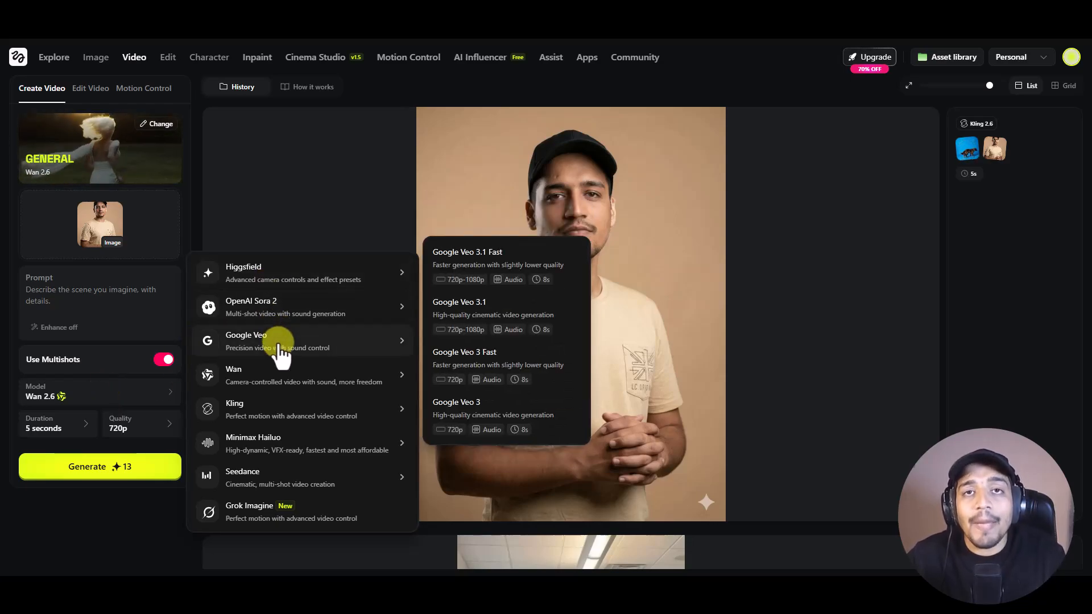
pyautogui.click(9, 389)
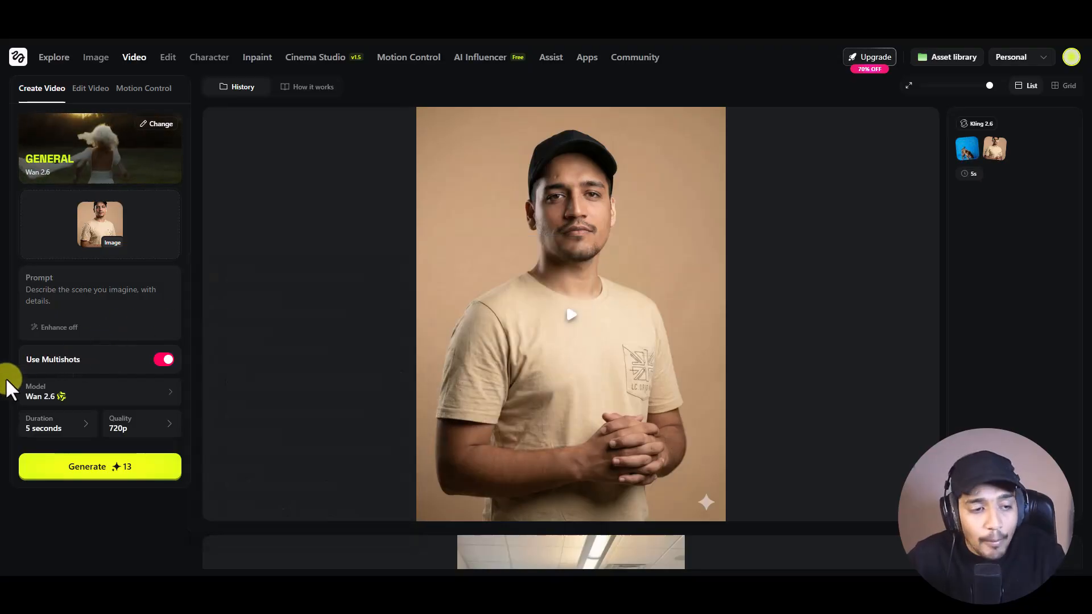
pyautogui.click(102, 397)
pyautogui.moveTo(271, 374)
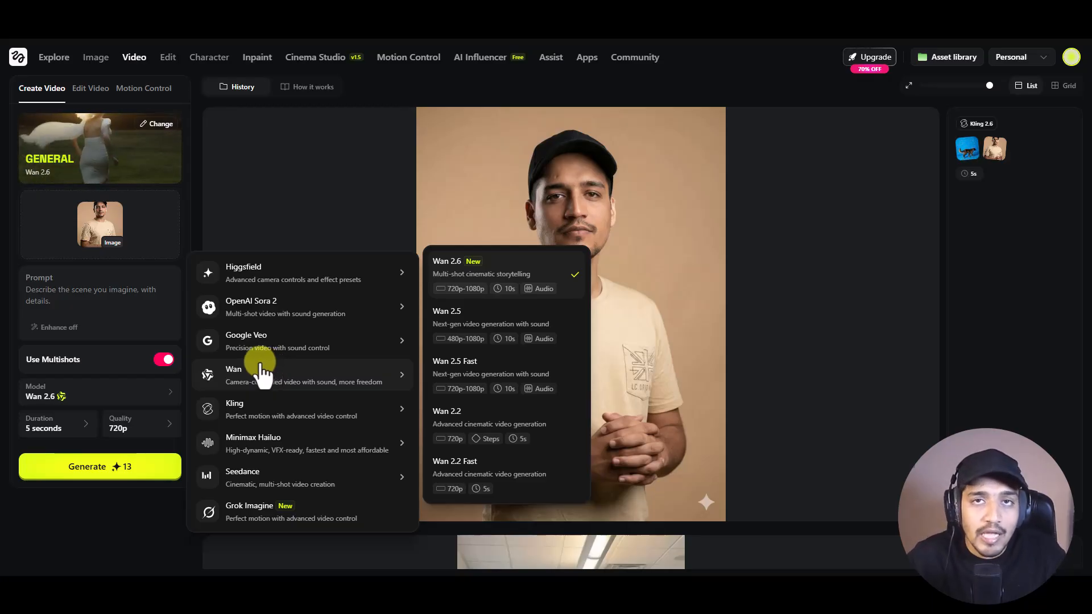
pyautogui.click(7, 334)
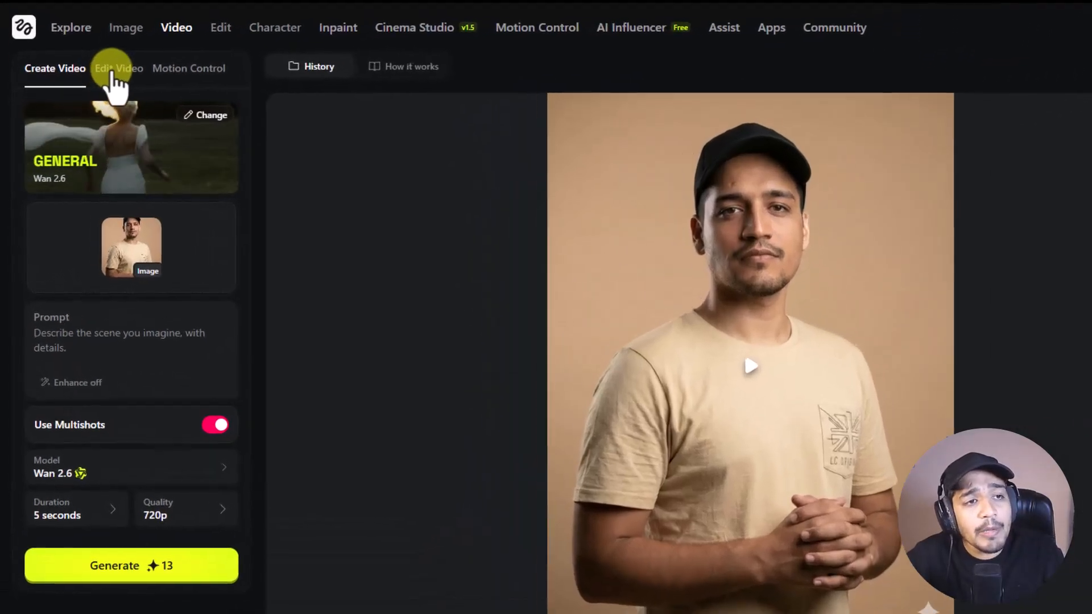
# Step: Open Edit Video and enter the prompt "Change the scene to snowfall" with a reference to Video 1, the red car clip
pyautogui.click(116, 69)
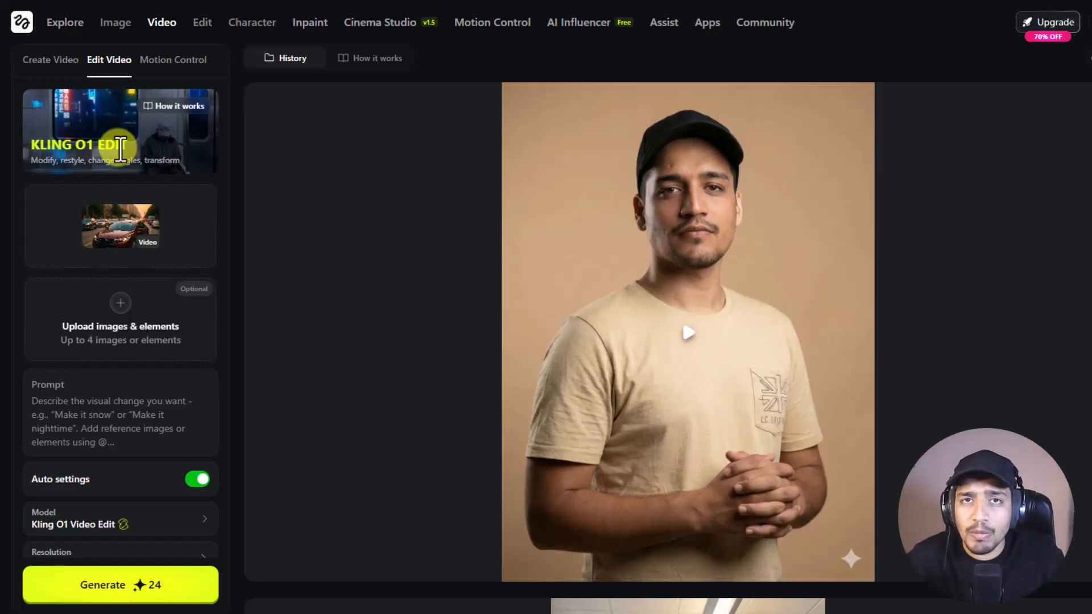
pyautogui.moveTo(119, 226)
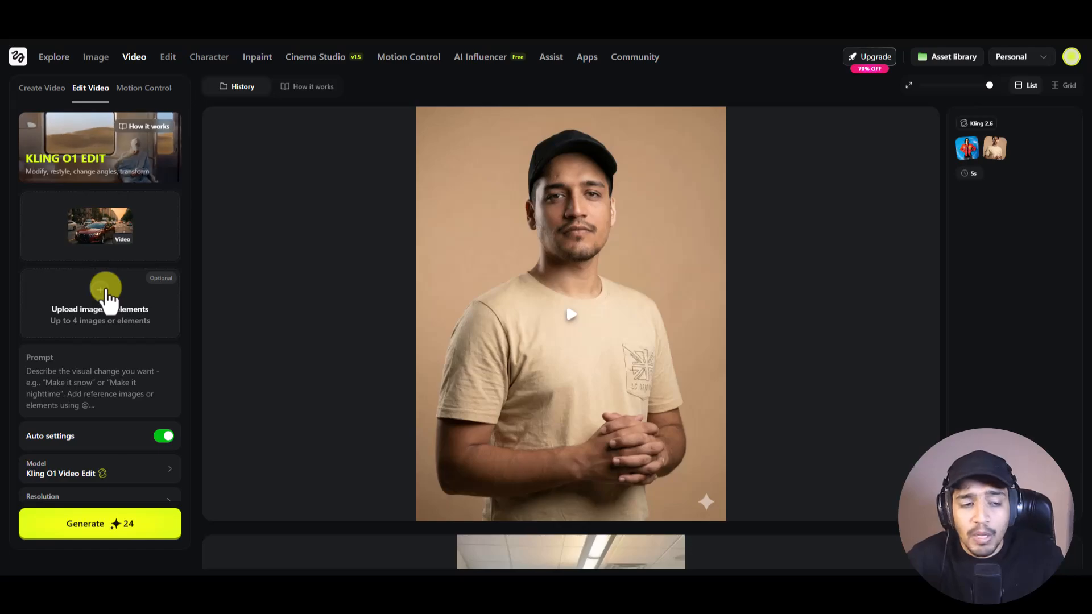
pyautogui.moveTo(105, 241)
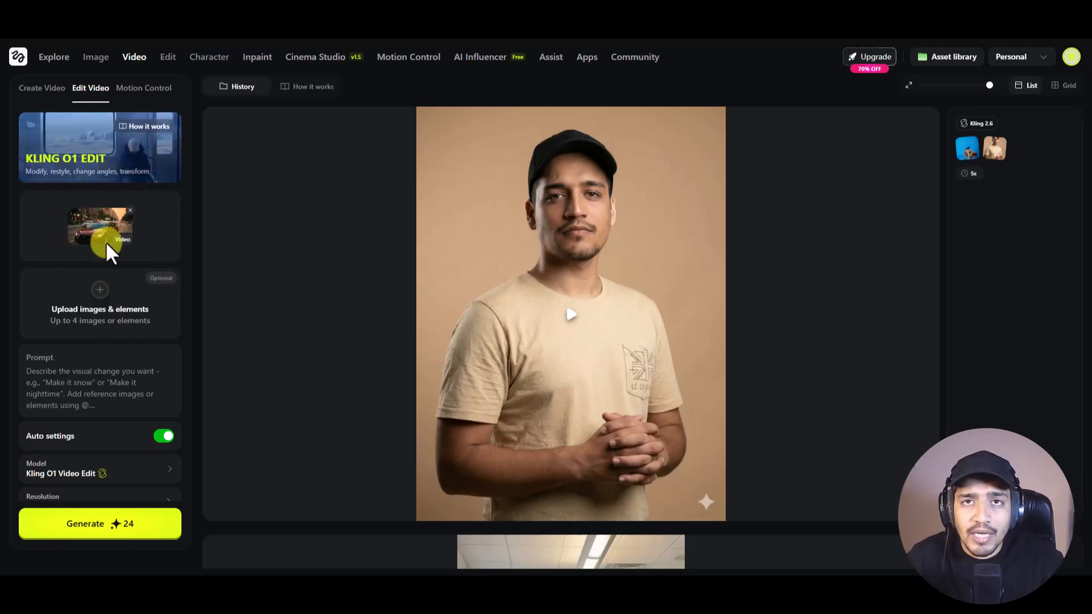
pyautogui.click(100, 382)
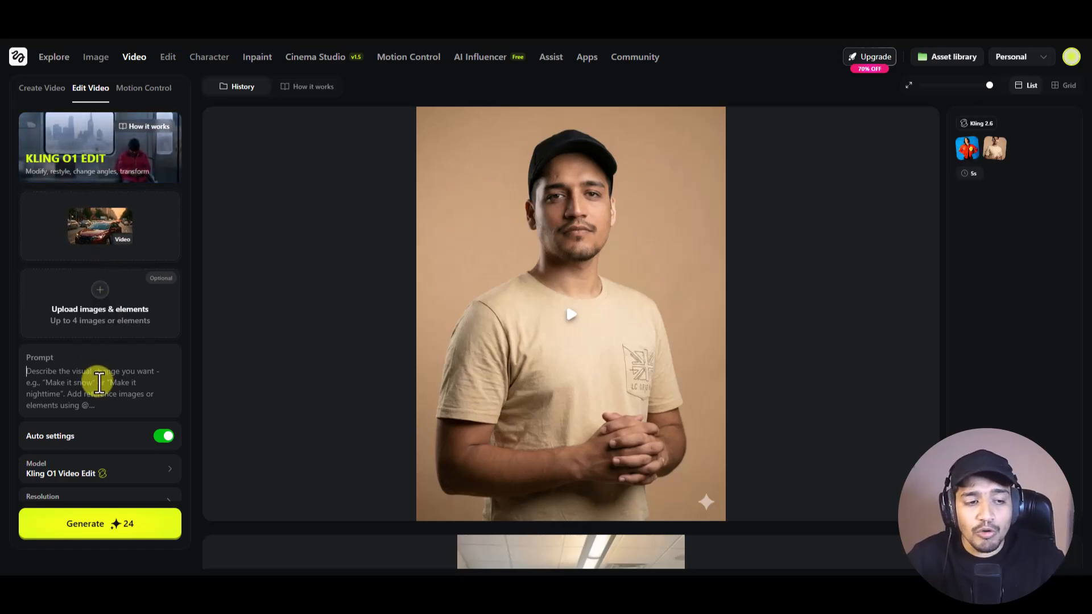
pyautogui.write('Change the scene to snowfall')
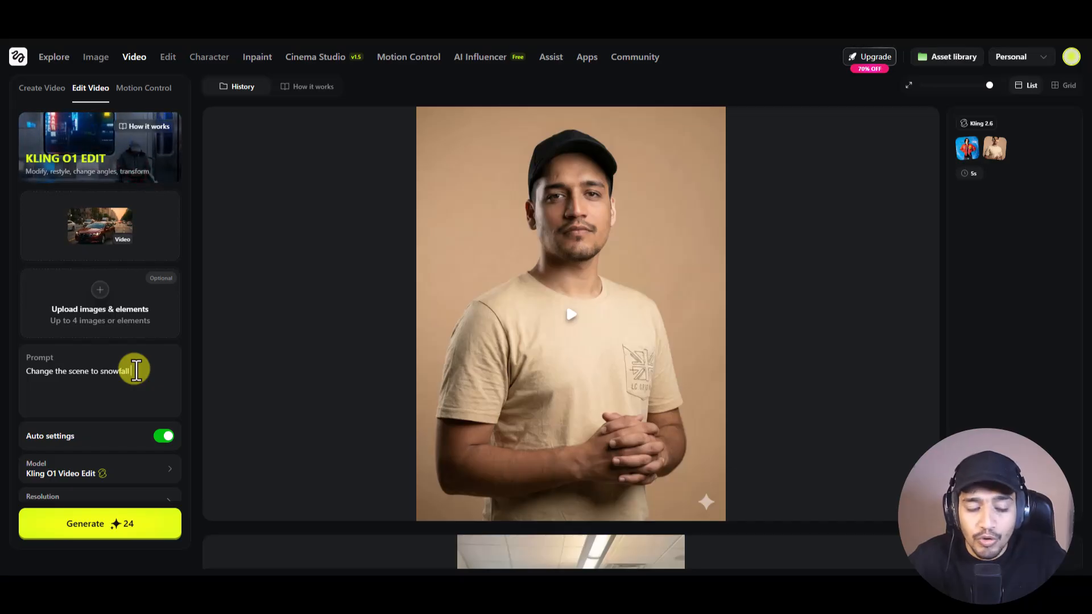
pyautogui.write('@')
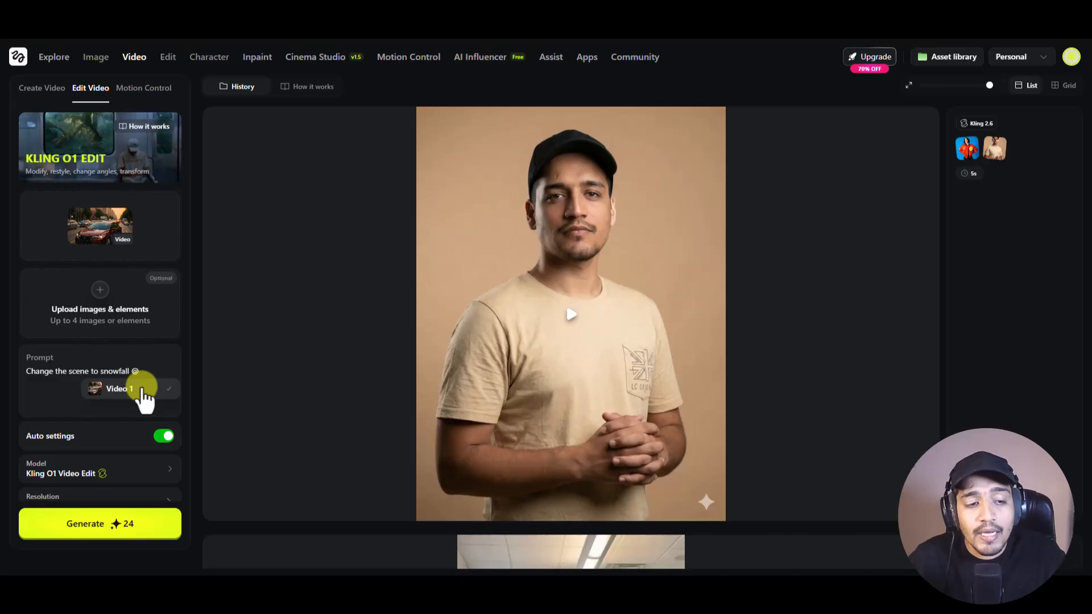
pyautogui.click(142, 389)
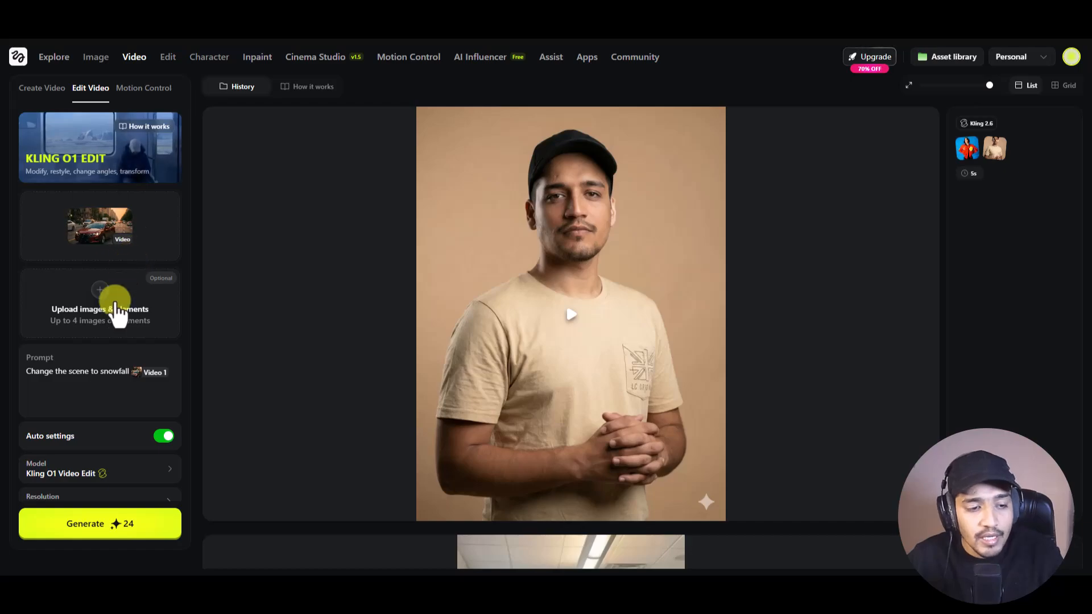
# Step: Generate the Kling O1 snowfall edit and play the original red car video for comparison
pyautogui.click(128, 531)
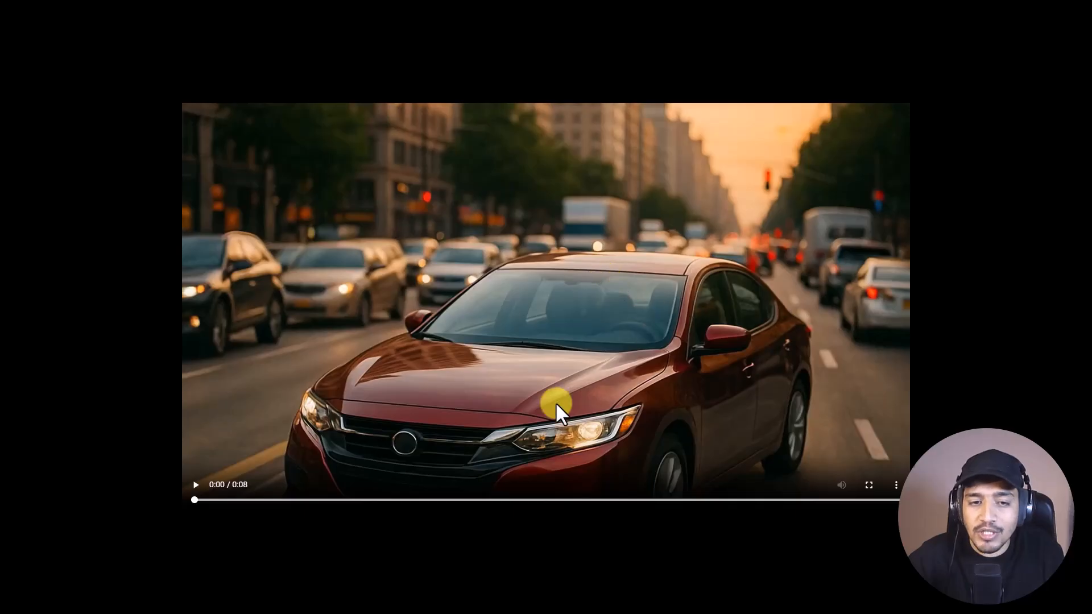
pyautogui.click(198, 488)
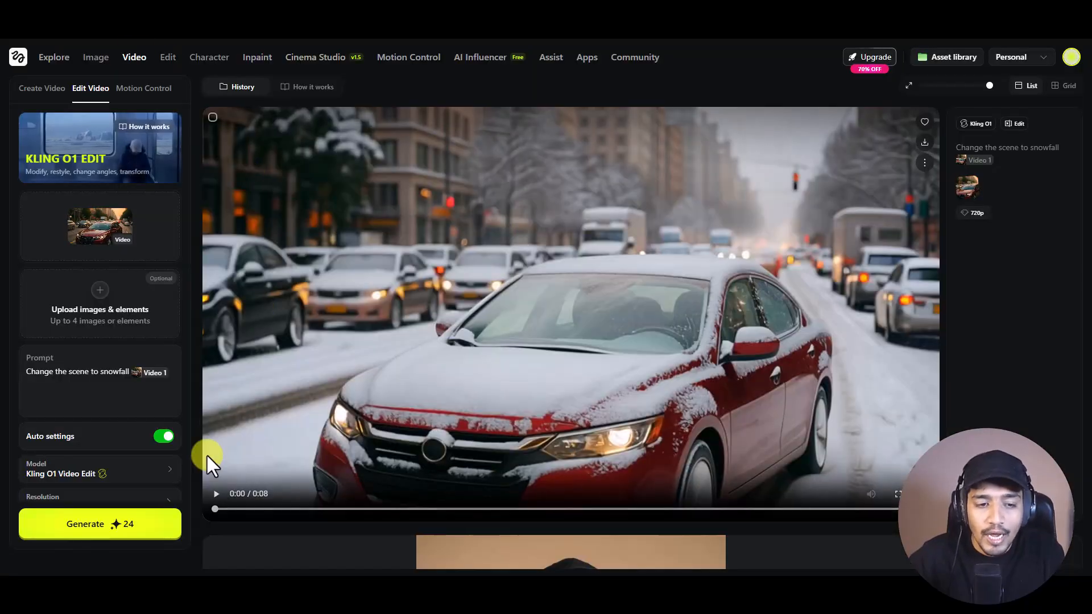
# Step: Play the generated snowfall version of the red car video briefly, then pause it
pyautogui.click(216, 495)
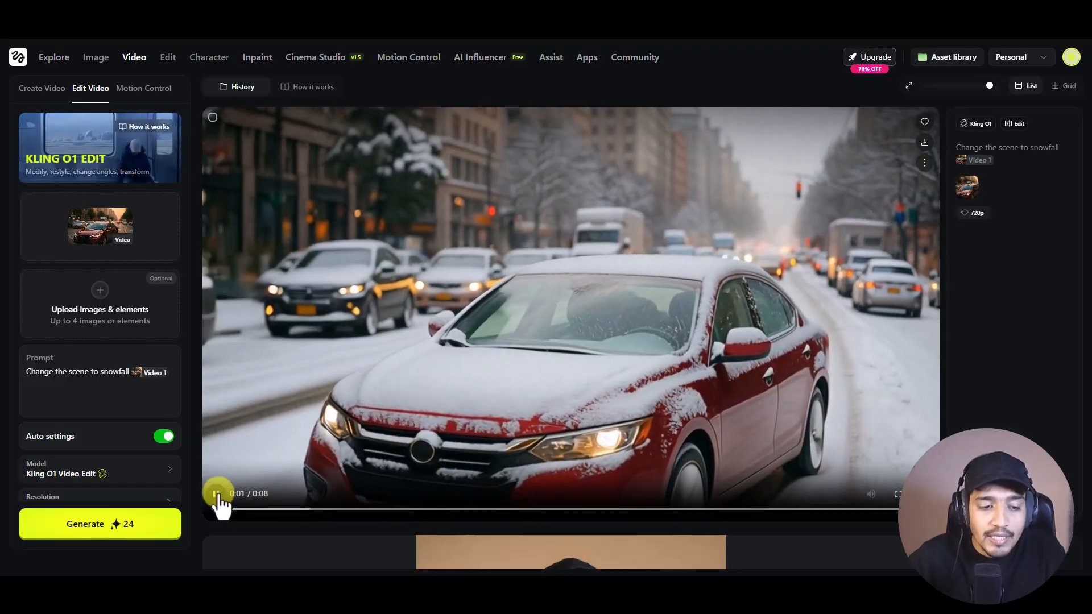
pyautogui.click(216, 493)
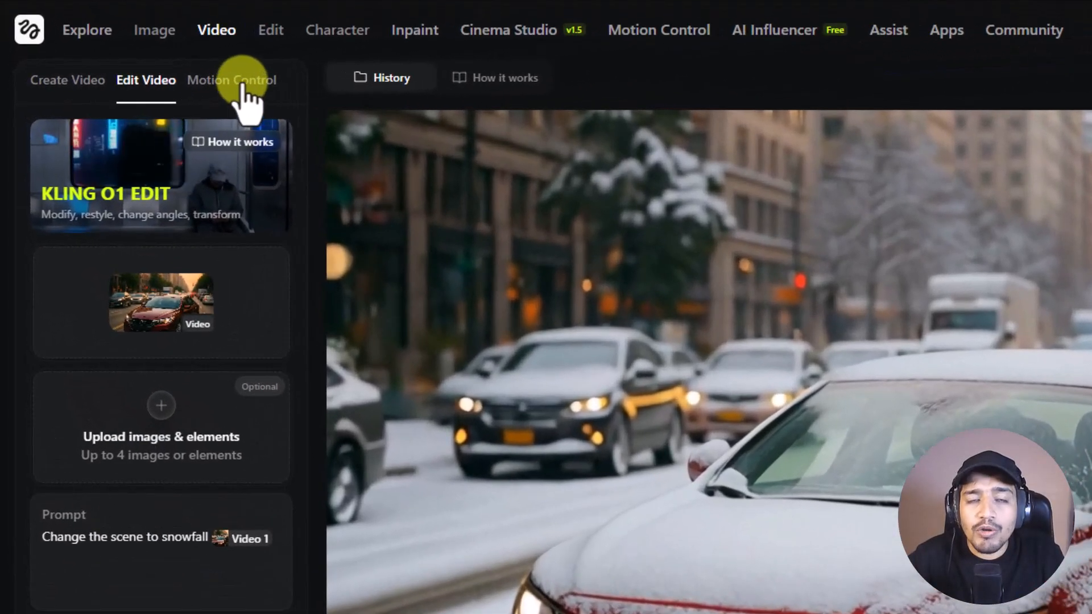
# Step: Switch to Motion Control and remove the red car clip used as the motion reference
pyautogui.click(243, 82)
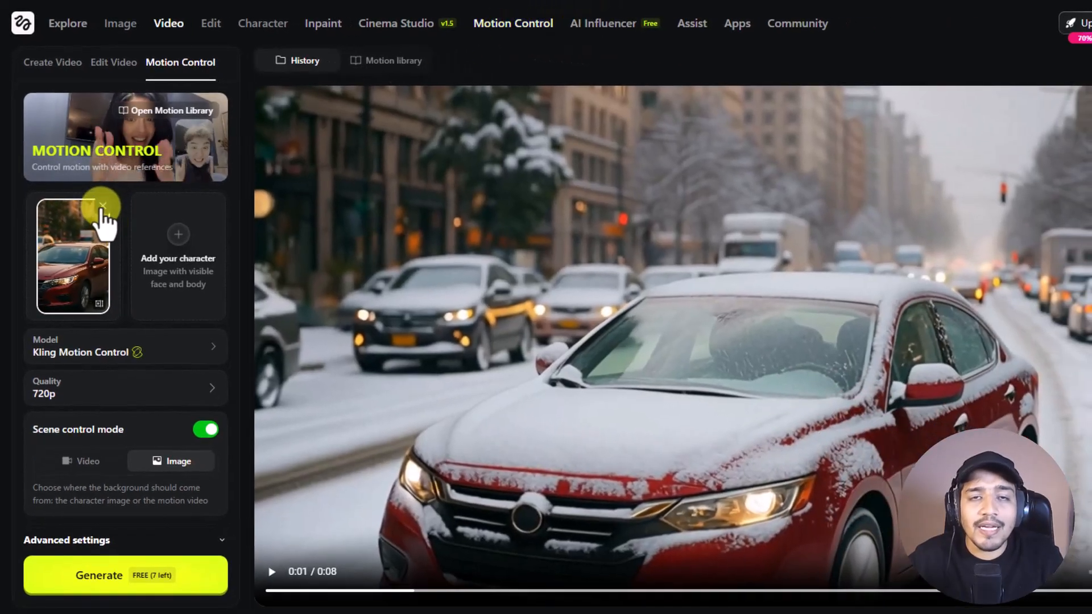
pyautogui.click(105, 213)
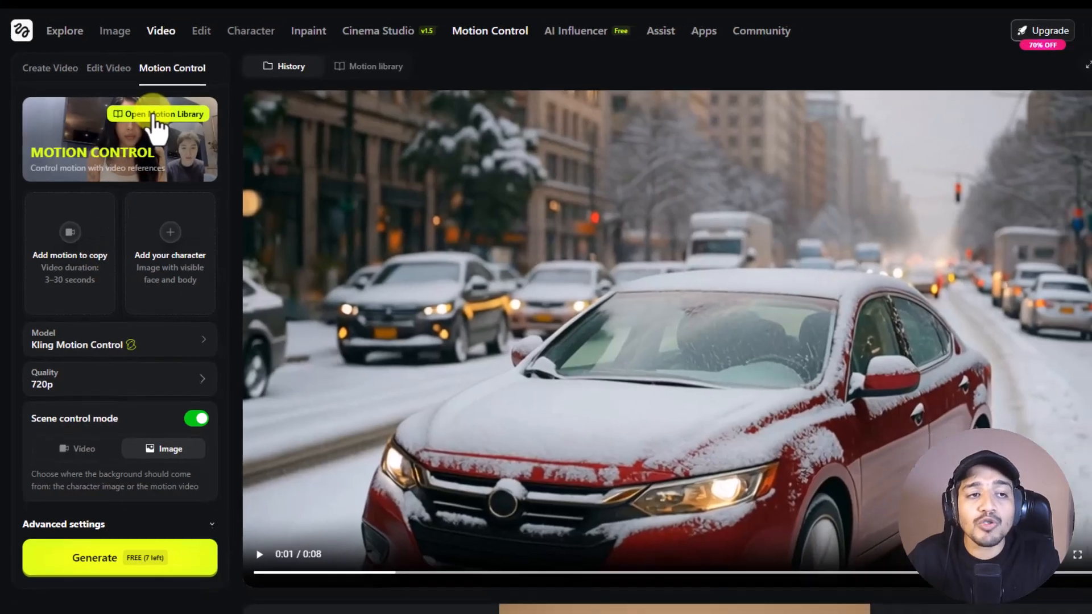
# Step: Choose the Motion Library clip of the pink-sweater dancer in the green kitchen, and add the portrait of the man in the beige T-shirt as character
pyautogui.click(155, 116)
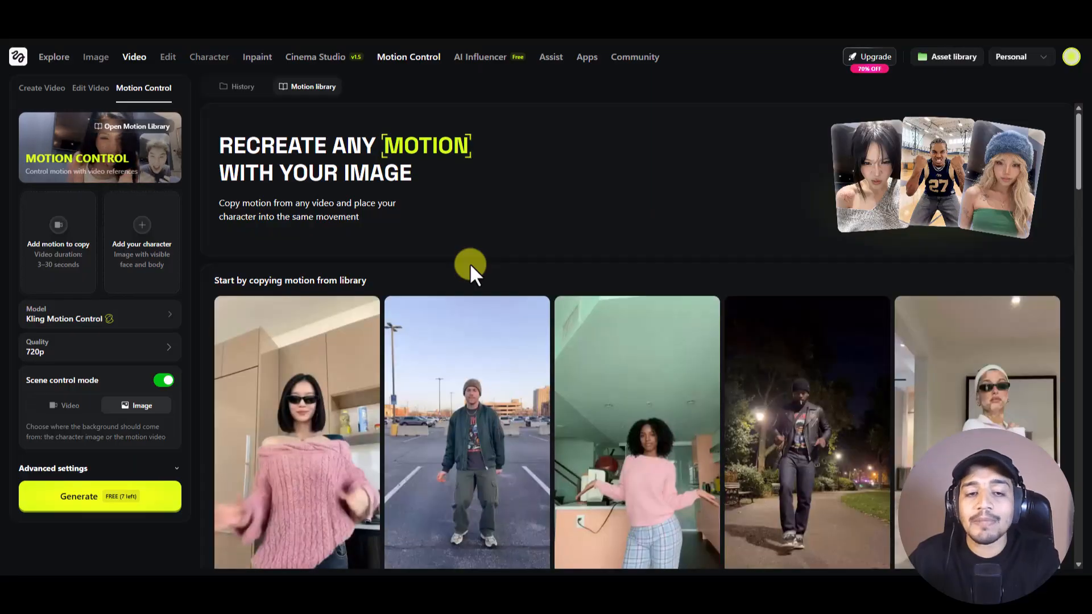
pyautogui.scroll(-3, 469, 263)
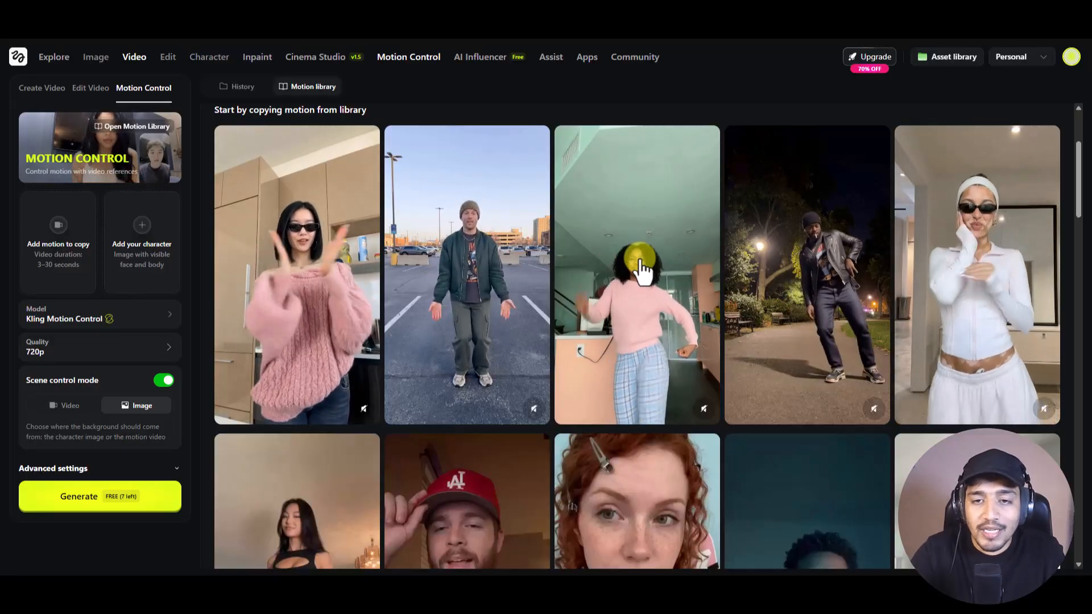
pyautogui.scroll(-6, 642, 267)
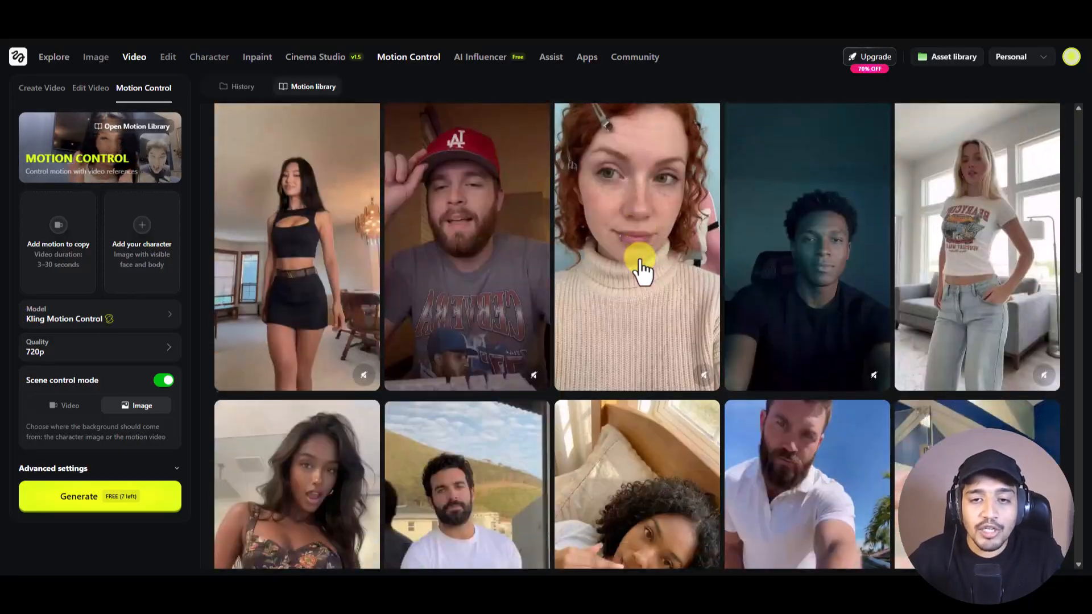
pyautogui.scroll(-3, 640, 267)
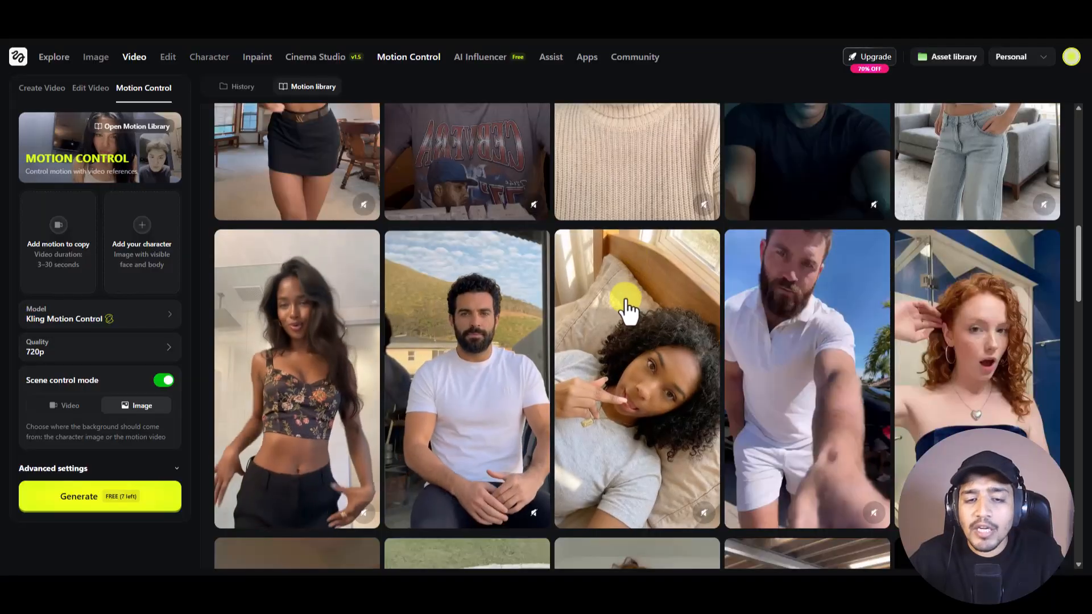
pyautogui.scroll(-5, 625, 310)
pyautogui.scroll(-1, 625, 309)
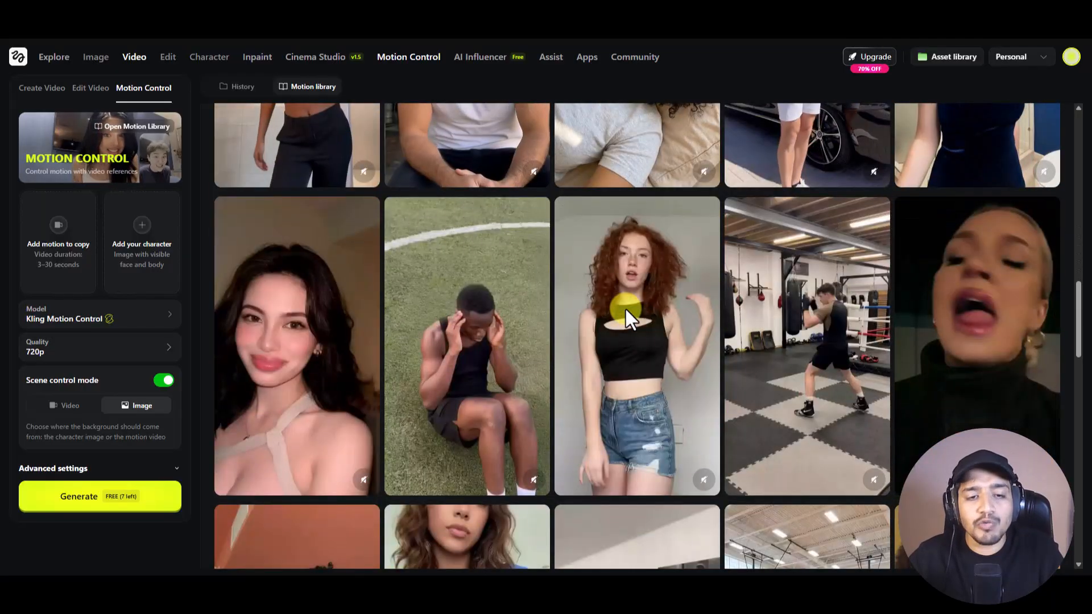
pyautogui.scroll(15, 625, 309)
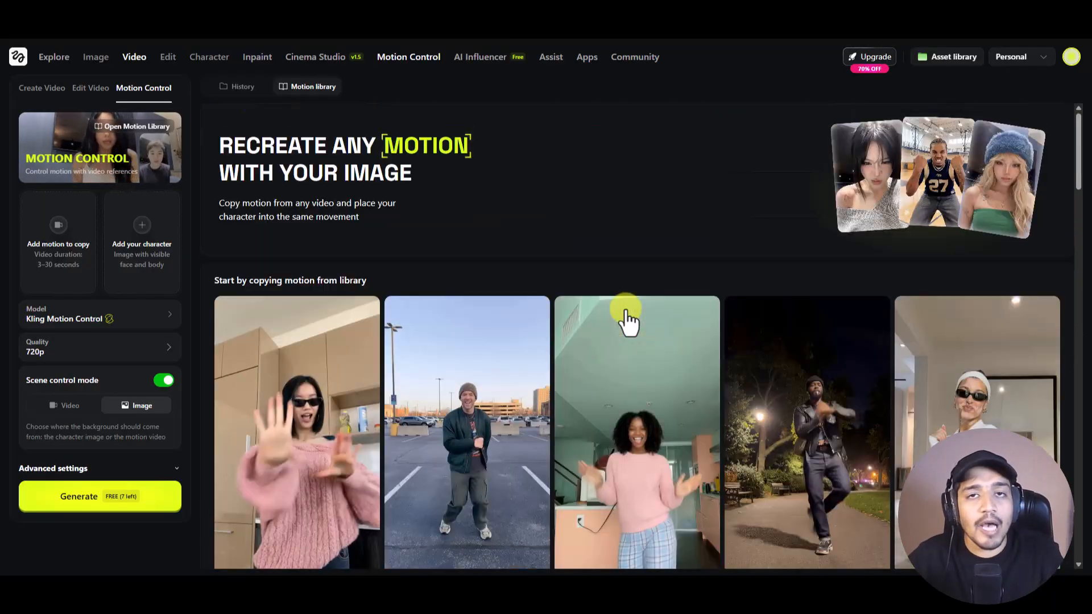
pyautogui.click(625, 374)
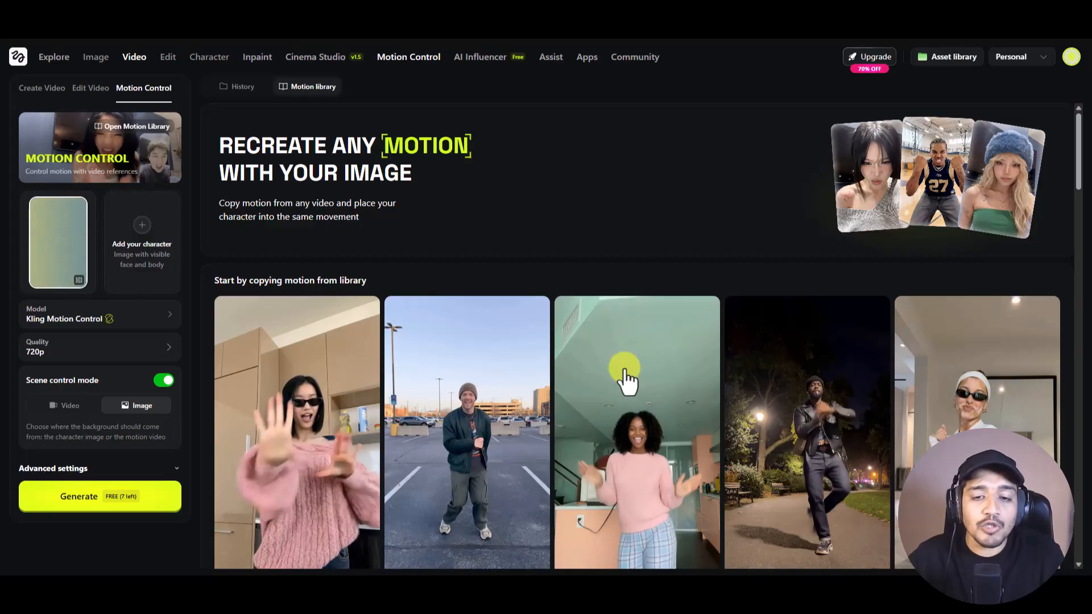
pyautogui.click(55, 248)
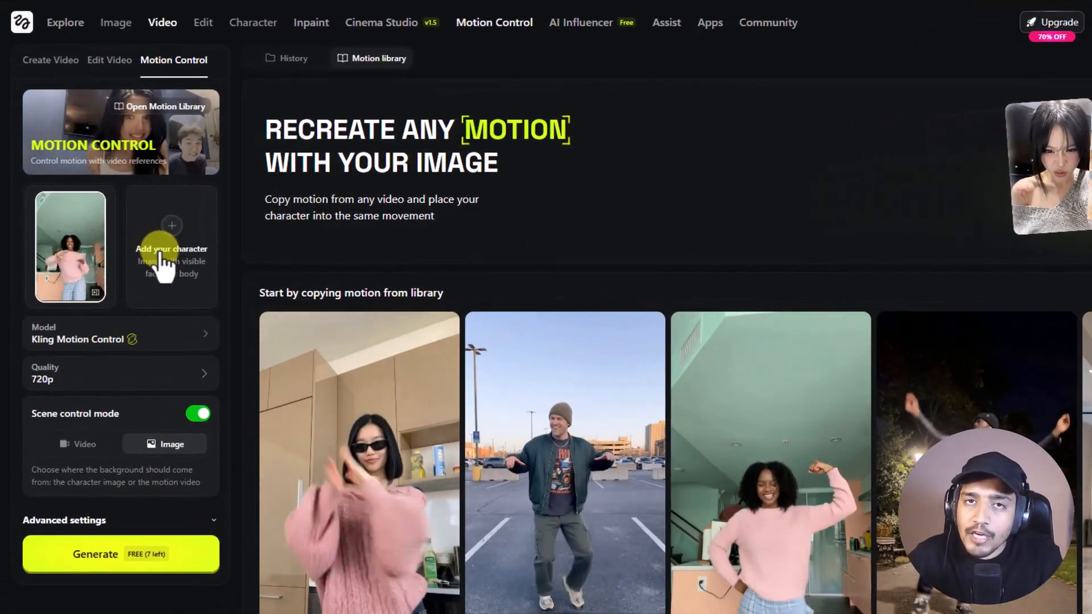
pyautogui.click(161, 256)
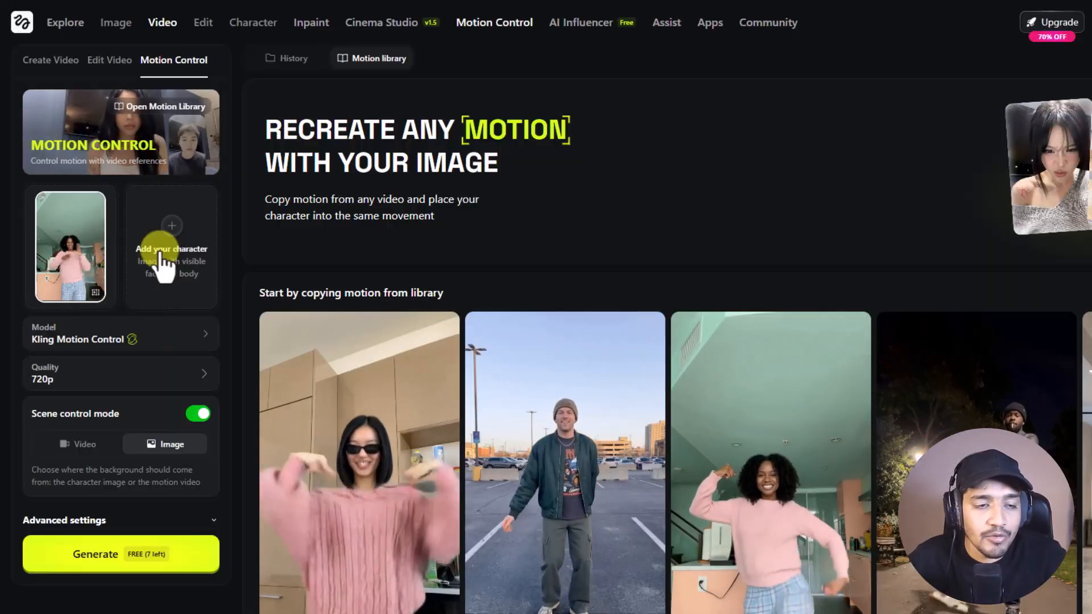
# Step: Check the models and quality levels offered for motion control, keeping Kling Motion Control and 720p
pyautogui.click(167, 336)
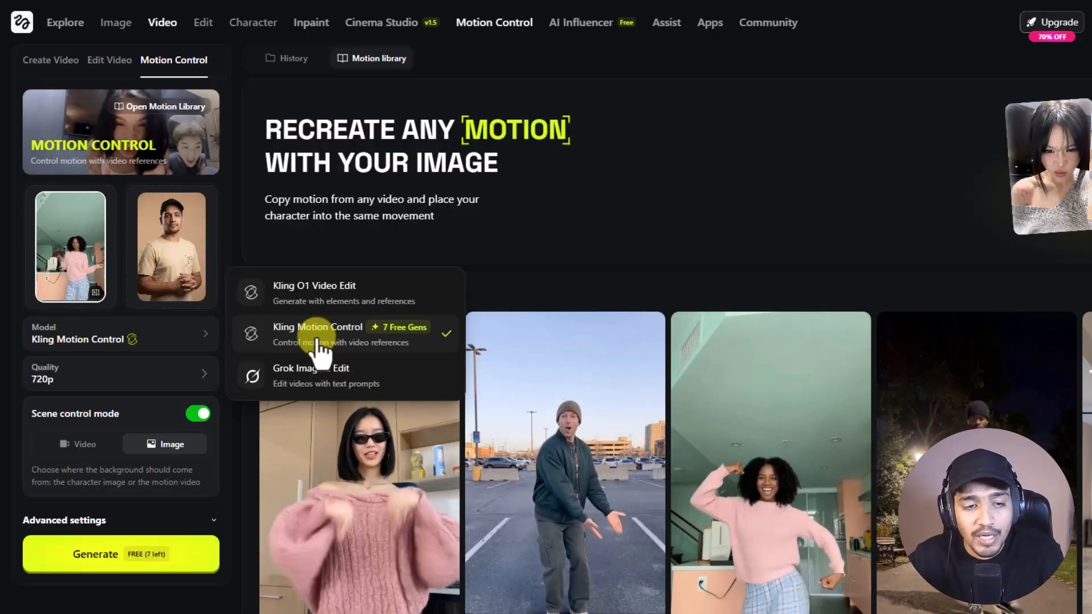
pyautogui.click(209, 314)
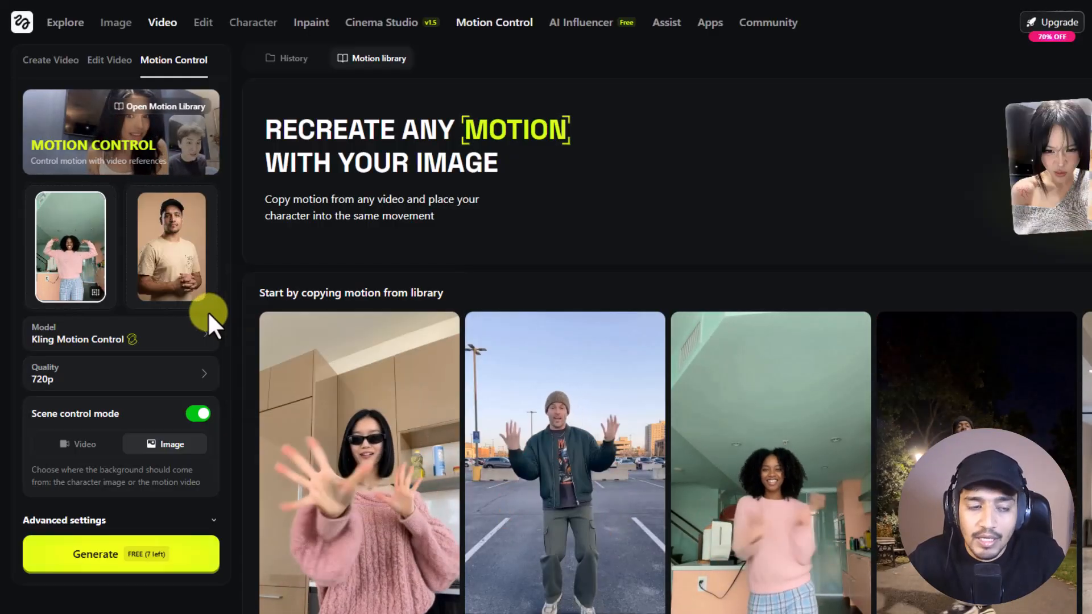
pyautogui.click(194, 367)
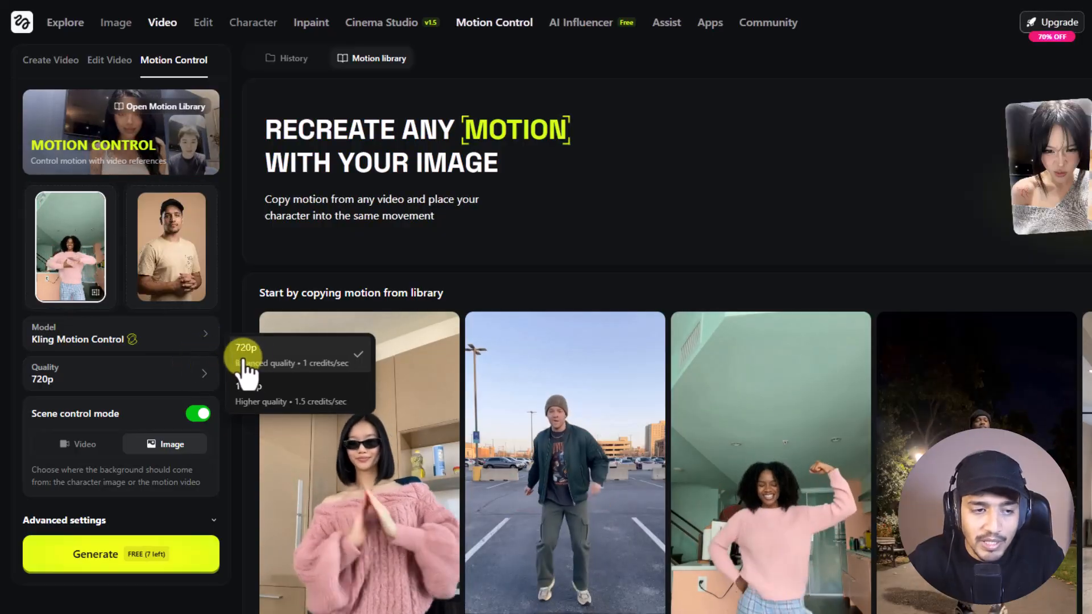
pyautogui.click(97, 410)
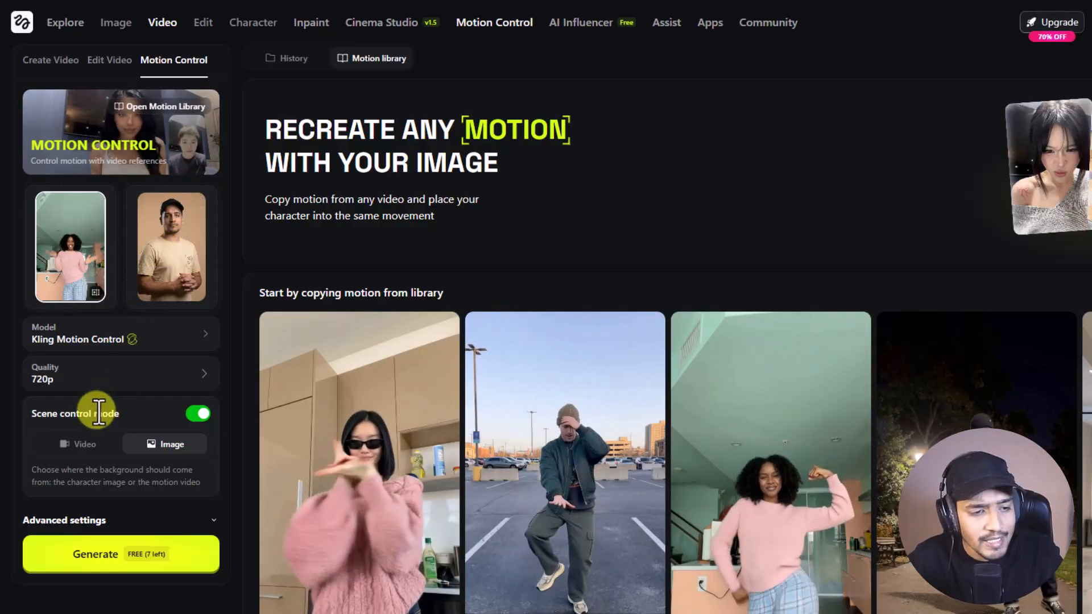
# Step: Set the scene control mode to Video, generate the motion control clip, and play the result
pyautogui.click(85, 446)
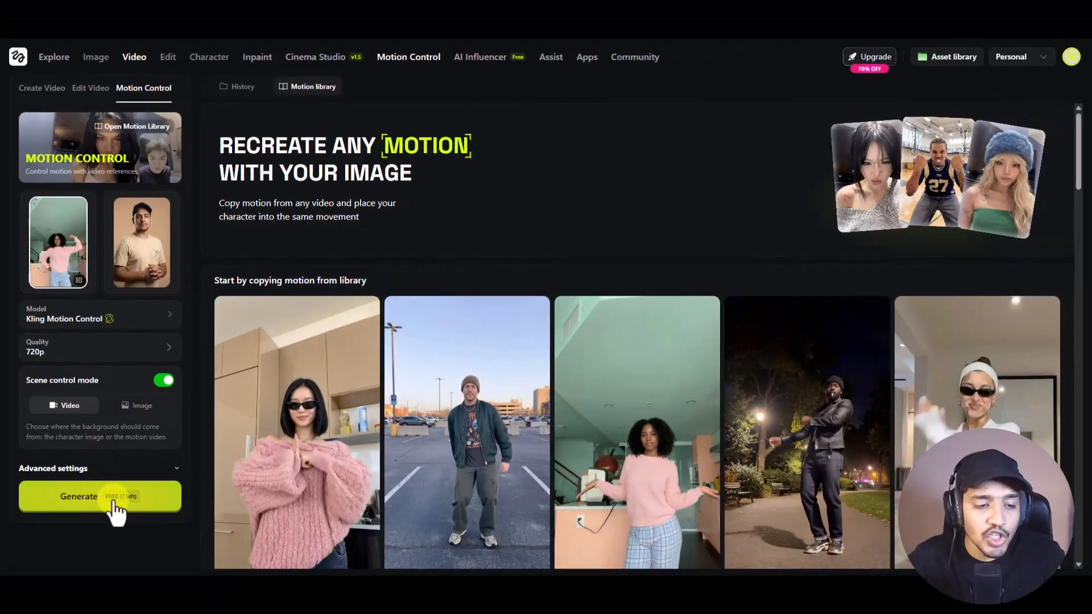
pyautogui.click(114, 502)
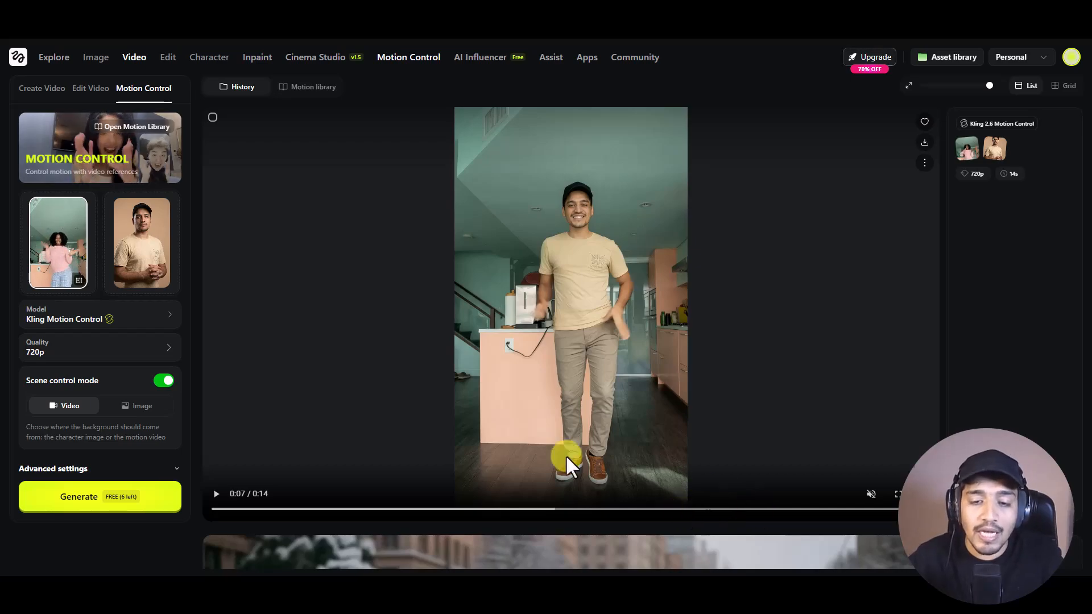
pyautogui.click(217, 494)
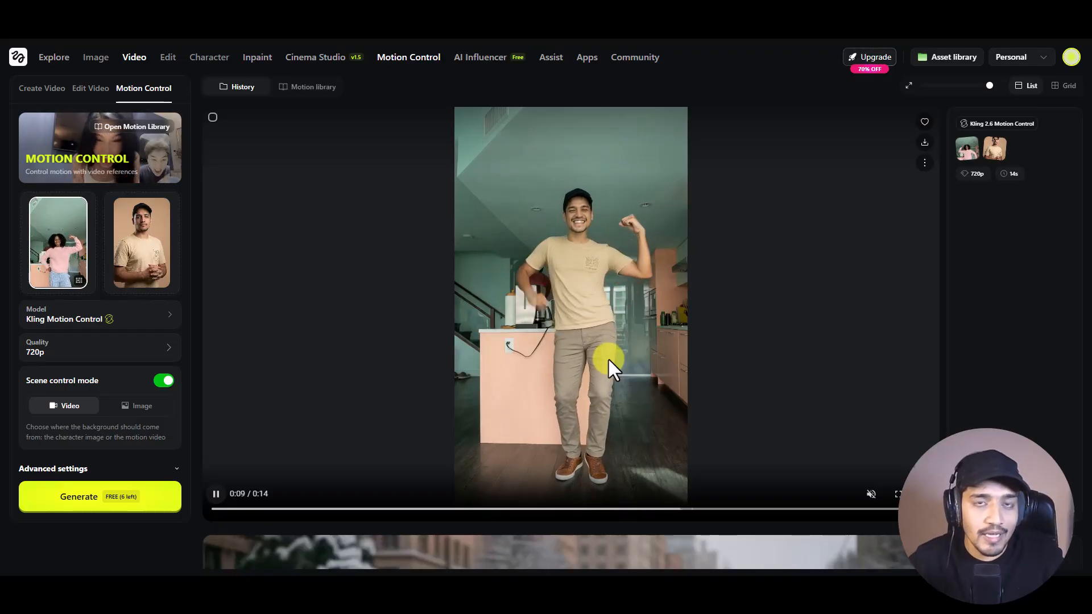
pyautogui.click(217, 493)
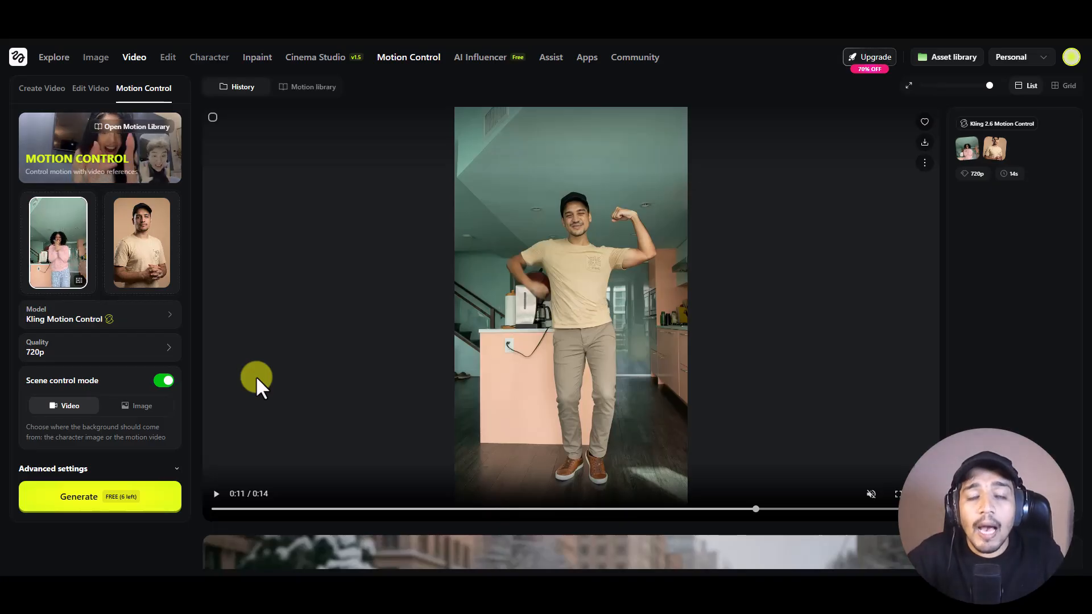
# Step: Open Cinema Studio and compare its image and video modes, ending in image mode
pyautogui.click(339, 60)
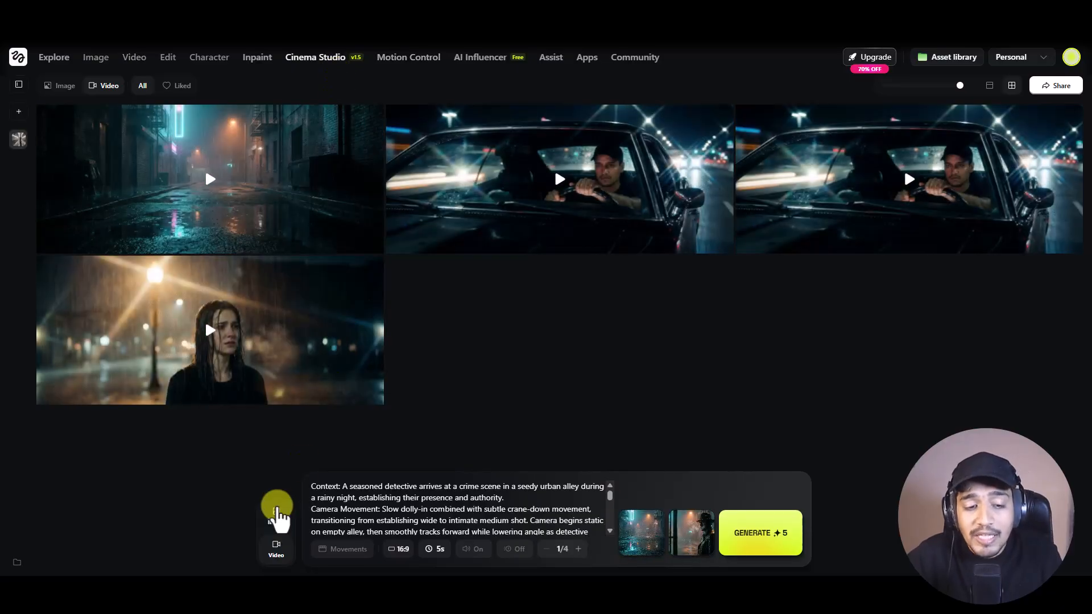
pyautogui.click(278, 508)
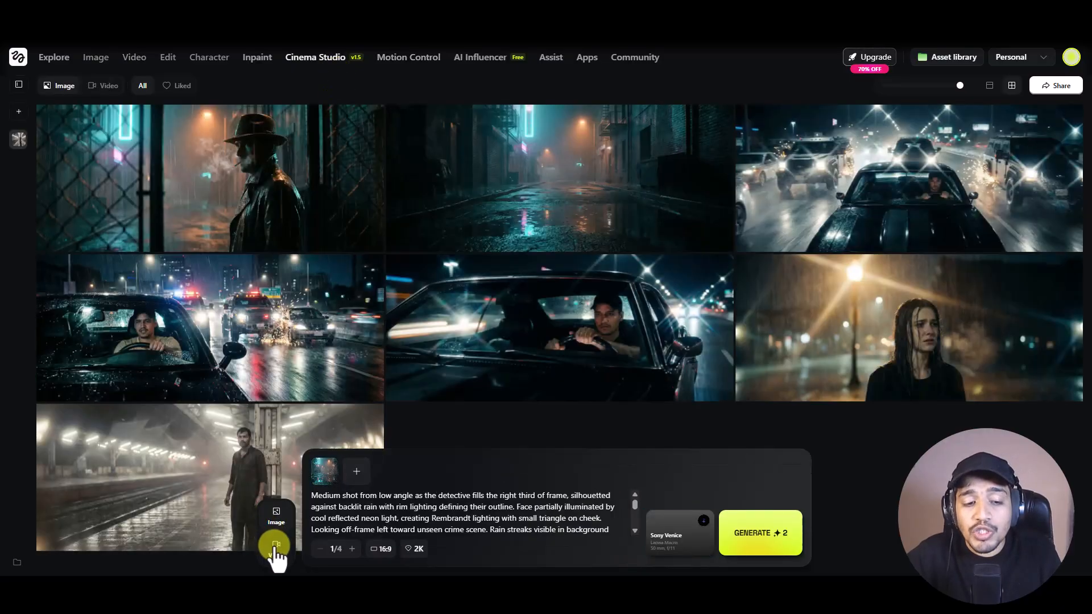
pyautogui.click(275, 545)
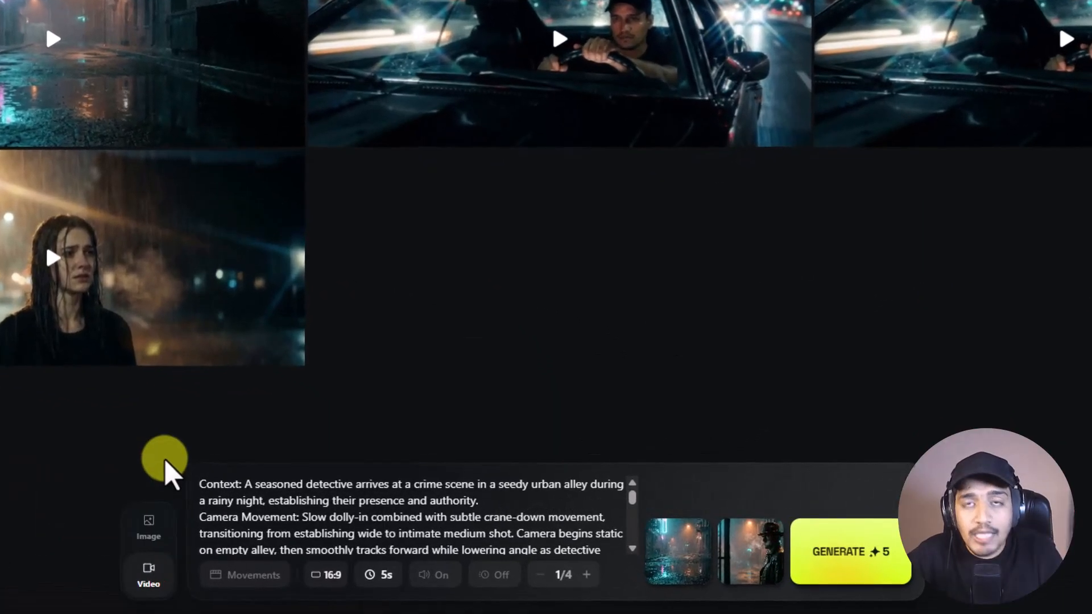
pyautogui.click(147, 526)
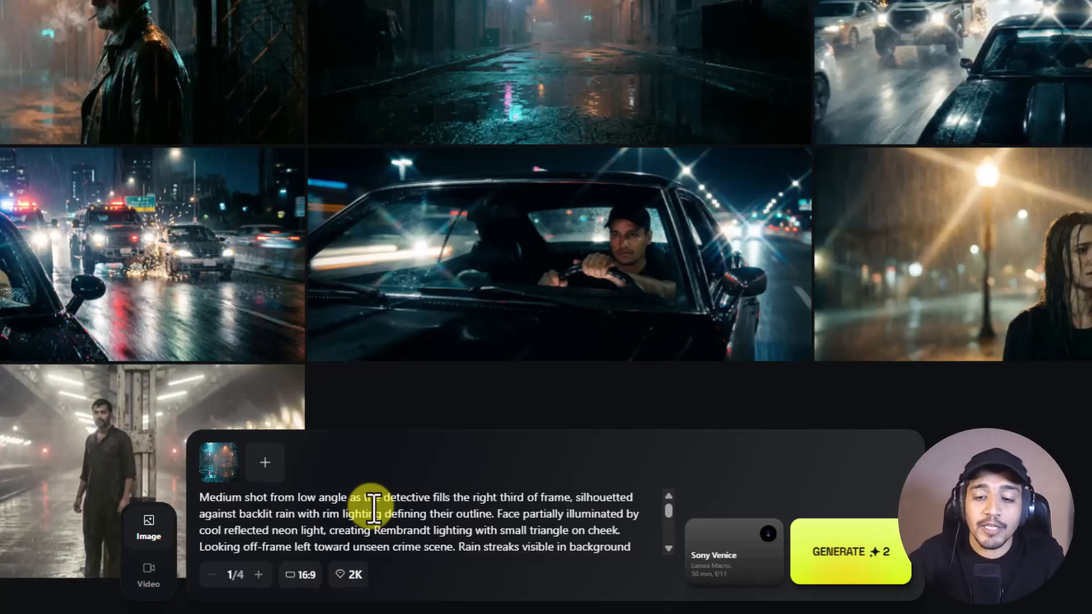
# Step: Set the camera to Panavision Millennium DXL2 with a Zeiss Ultra Prime lens, 8 mm focal length and f/1.4 aperture
pyautogui.click(744, 555)
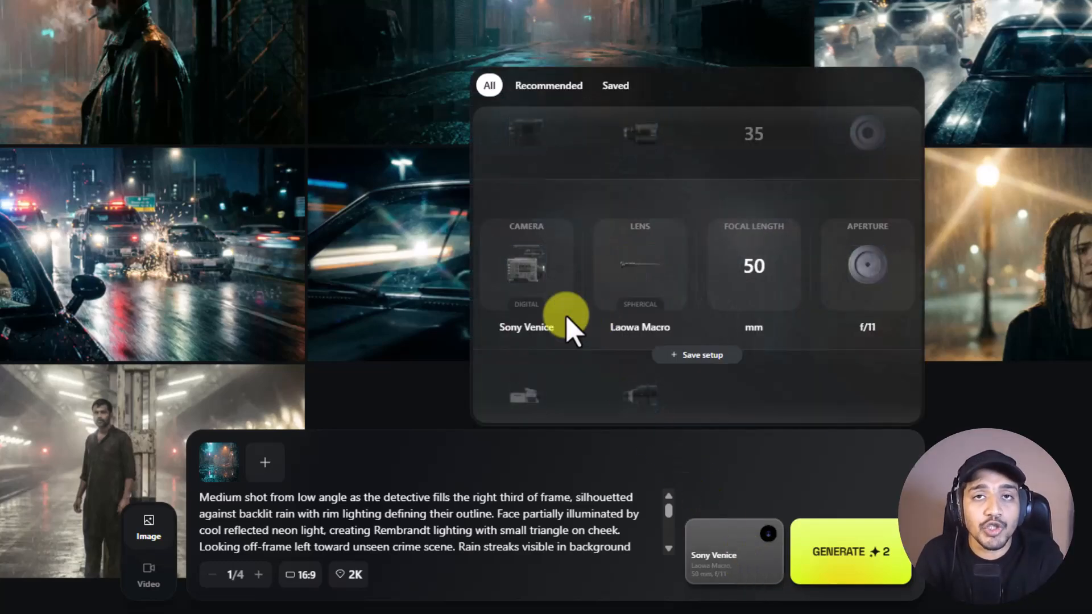
pyautogui.scroll(-2, 561, 310)
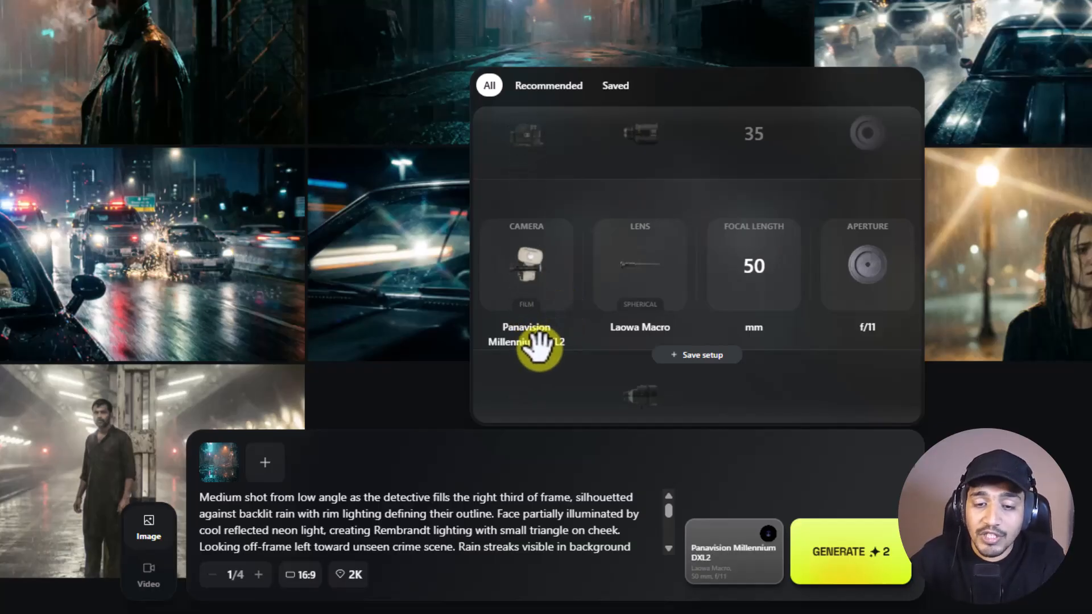
pyautogui.scroll(2, 537, 329)
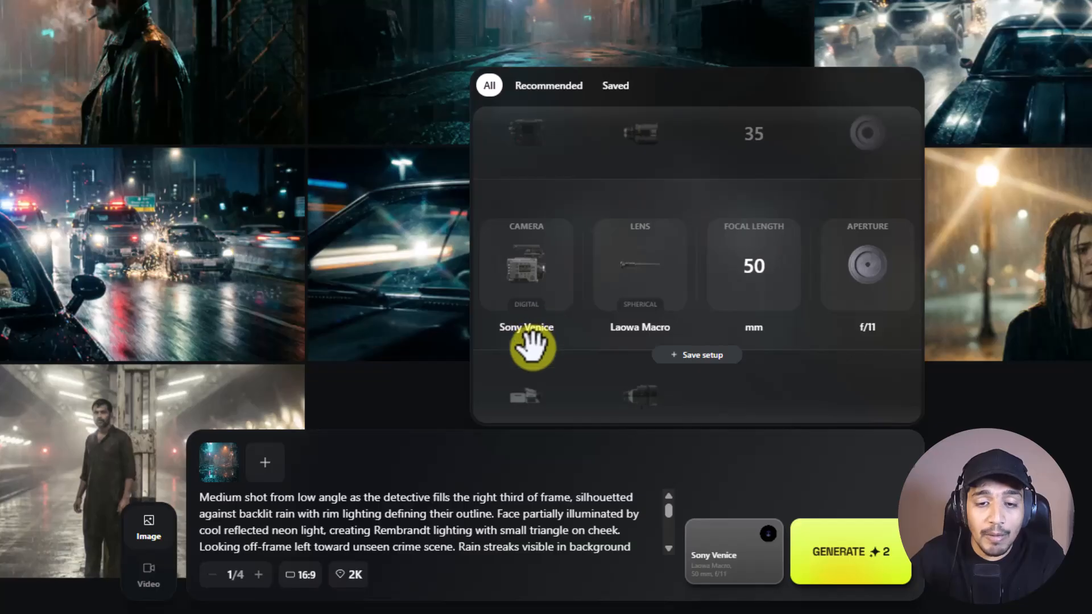
pyautogui.scroll(1, 531, 346)
pyautogui.scroll(-2, 531, 346)
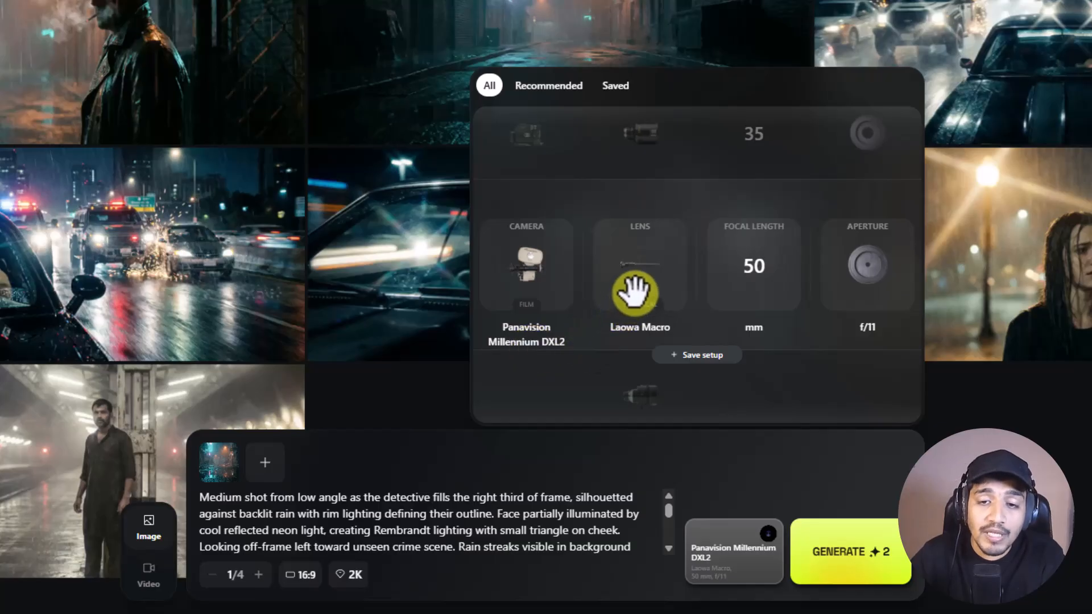
pyautogui.scroll(-3, 633, 293)
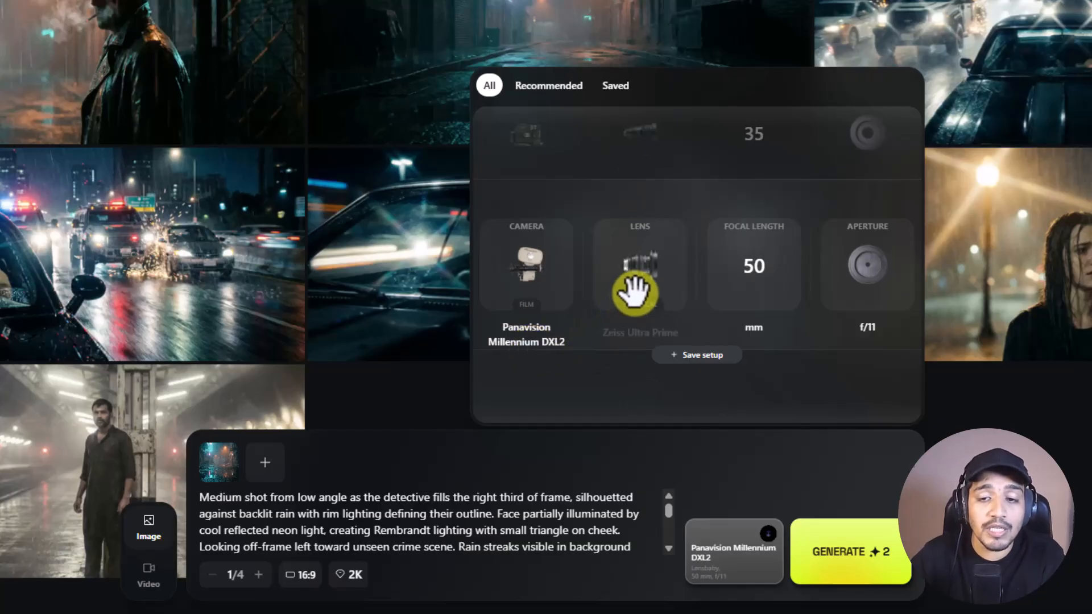
pyautogui.scroll(4, 760, 276)
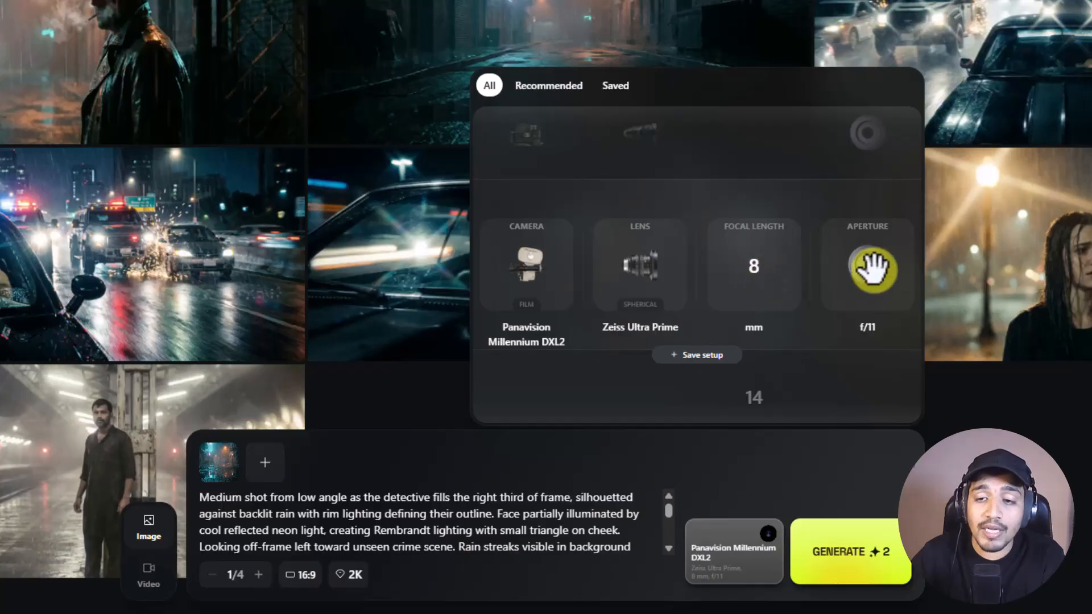
pyautogui.scroll(1, 873, 275)
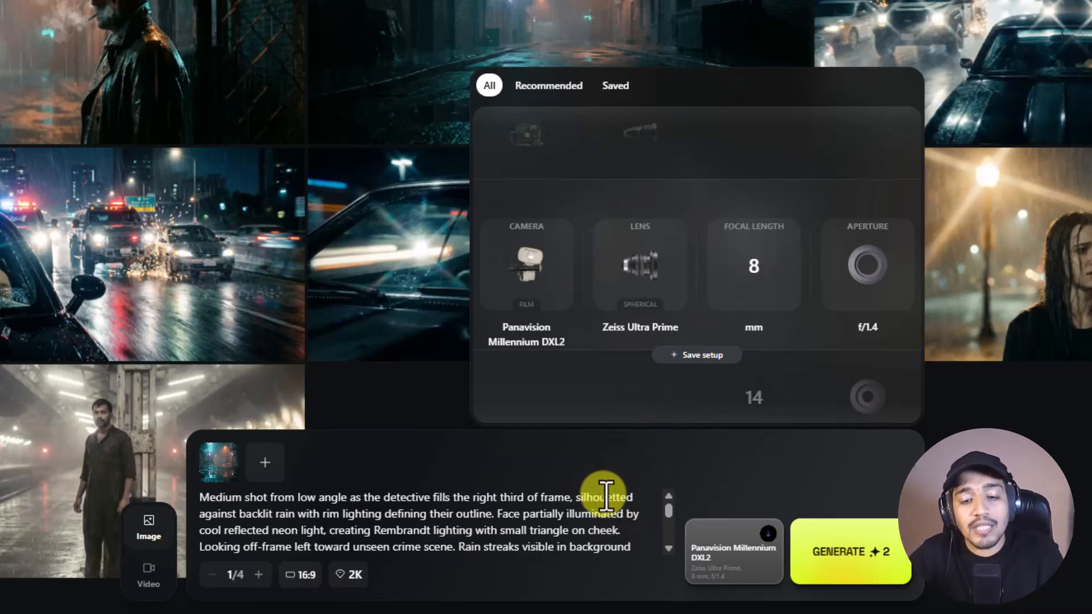
pyautogui.click(603, 515)
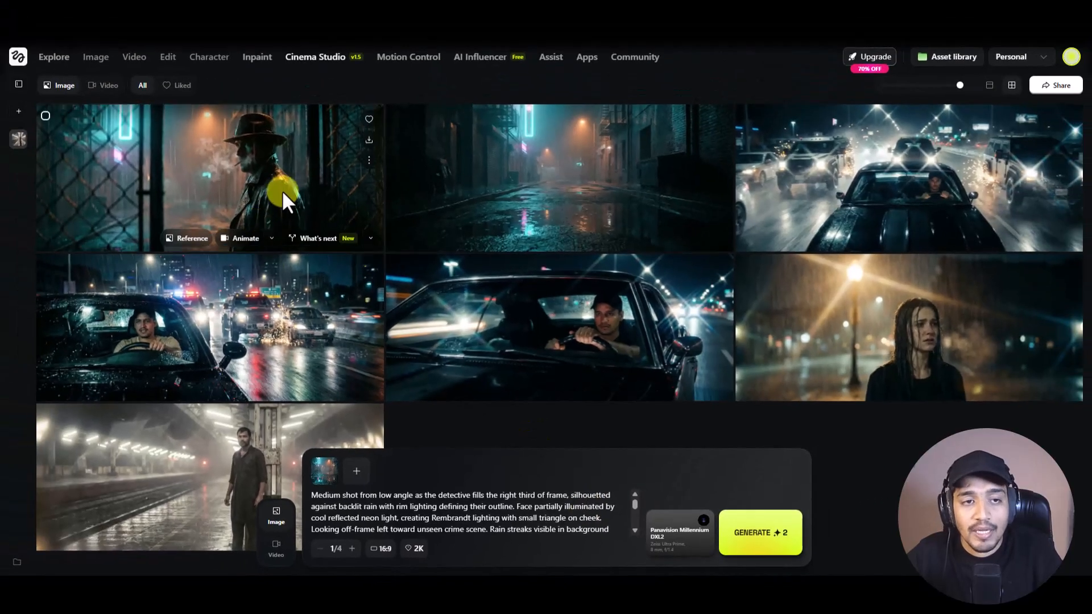
# Step: Open the image of the smoking detective behind the fence and examine its full generation information
pyautogui.click(282, 190)
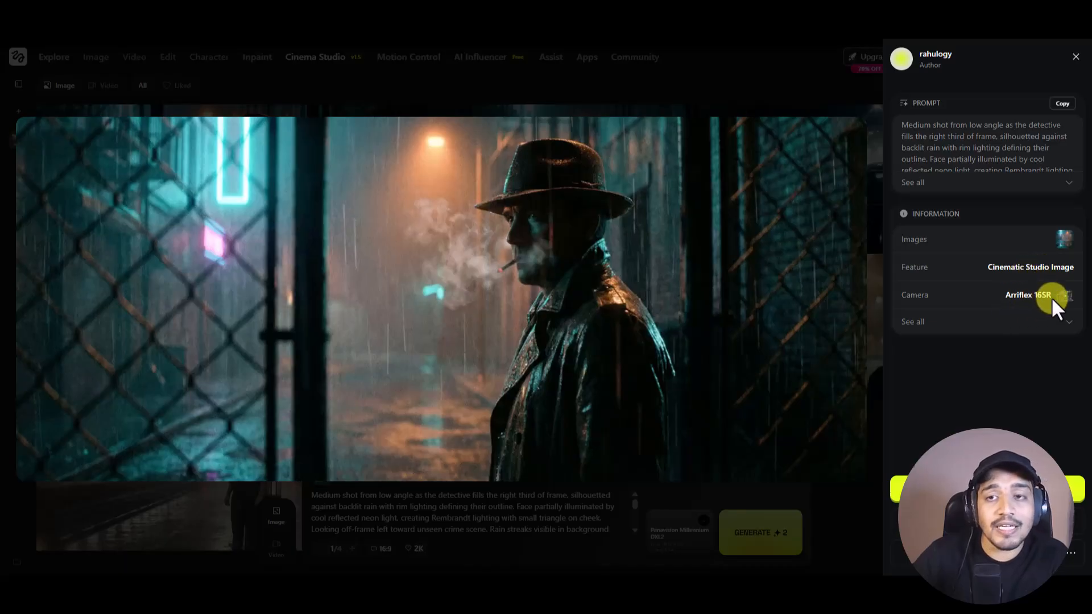
pyautogui.click(1041, 327)
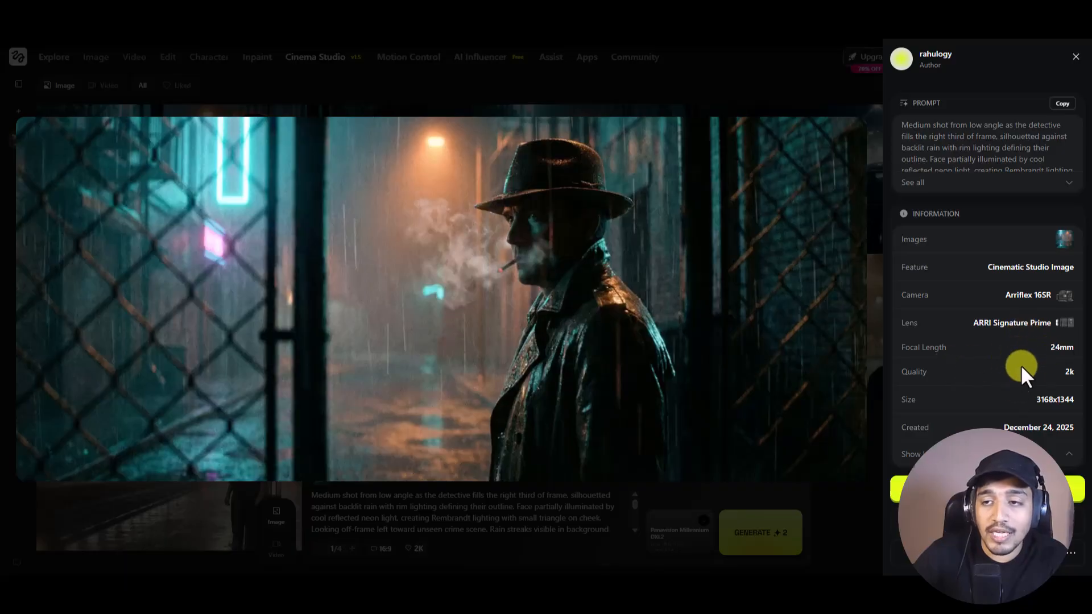
# Step: Close the image details, switch Cinema Studio to video mode, and play the rainy alley detective video
pyautogui.click(1074, 57)
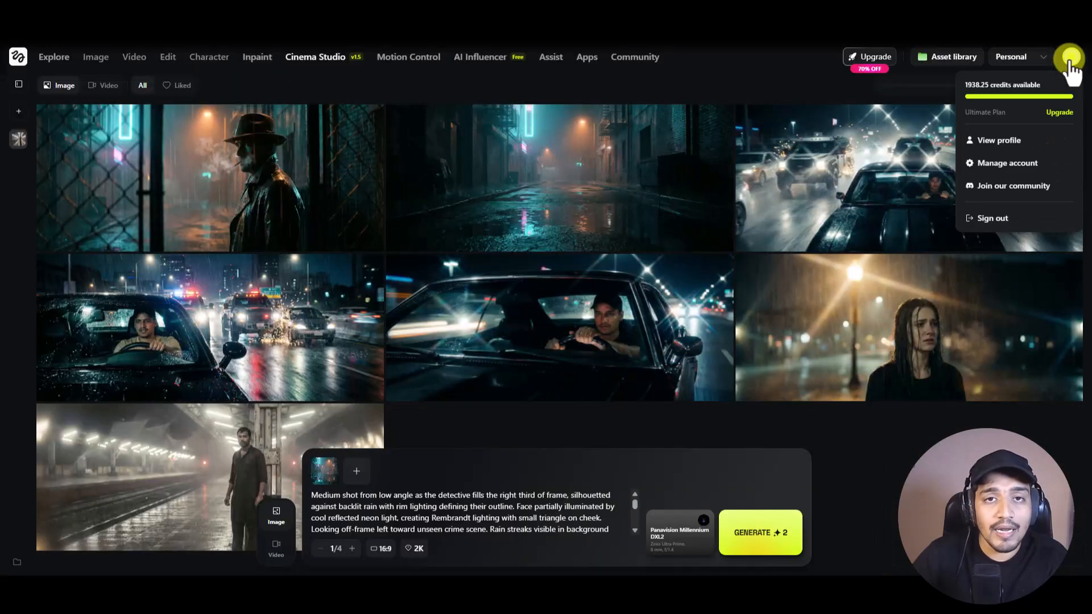
pyautogui.click(276, 548)
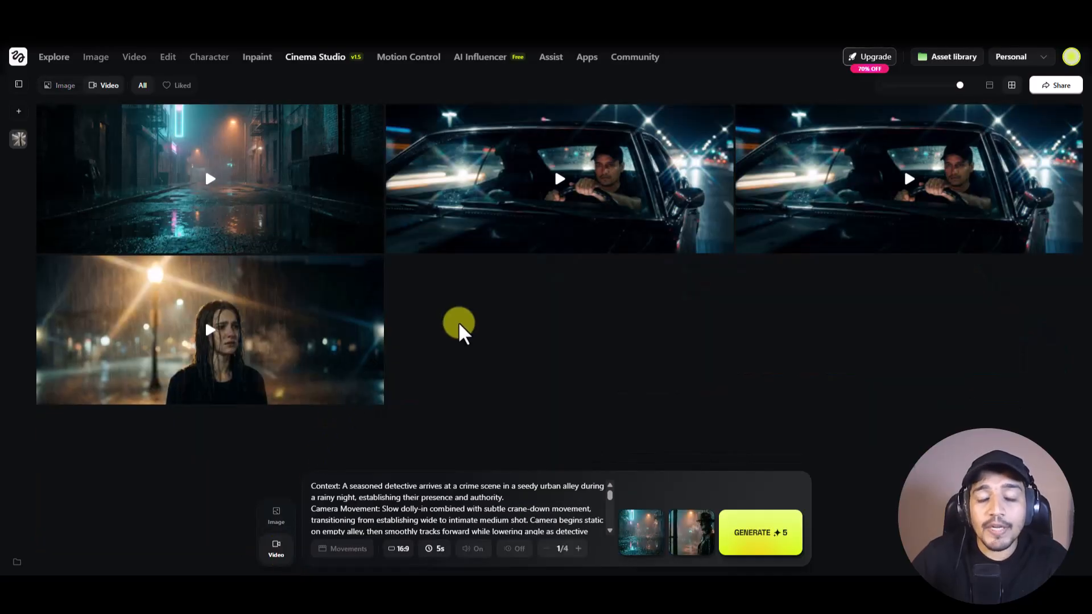
pyautogui.moveTo(319, 216)
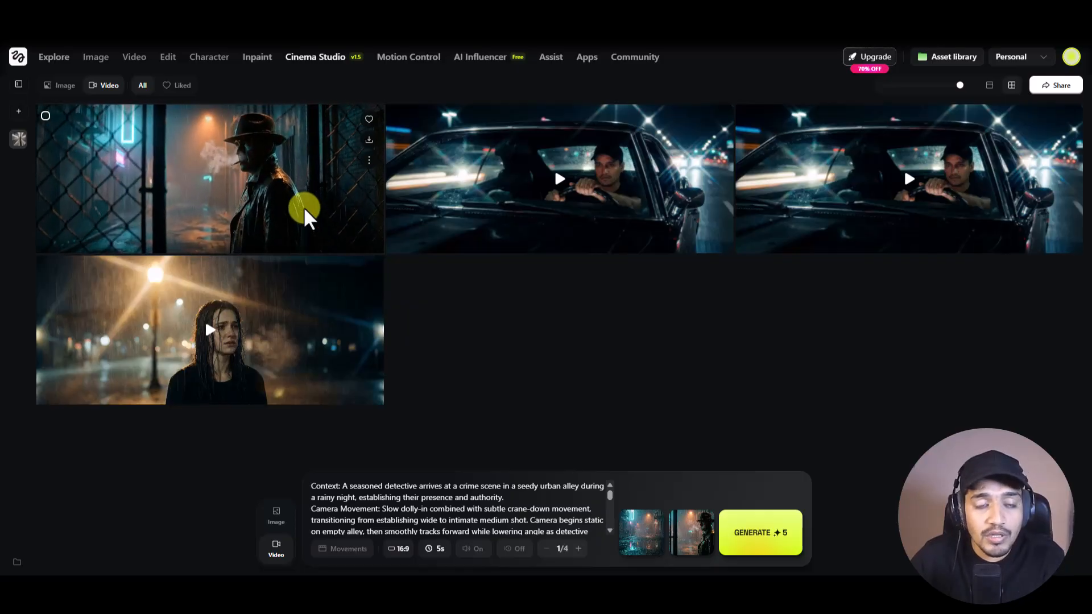
pyautogui.click(304, 210)
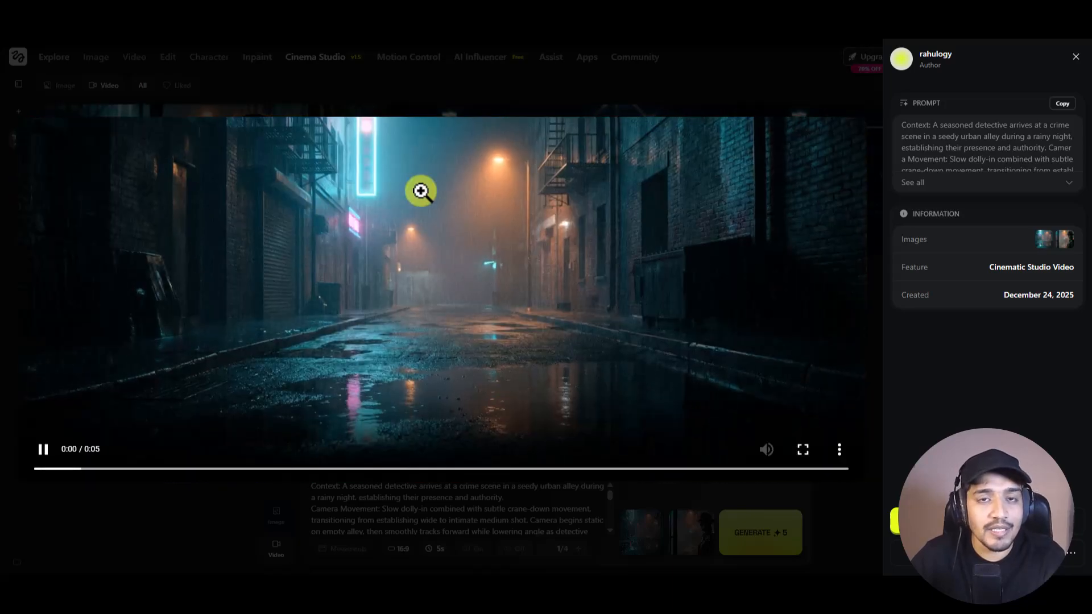
pyautogui.click(486, 79)
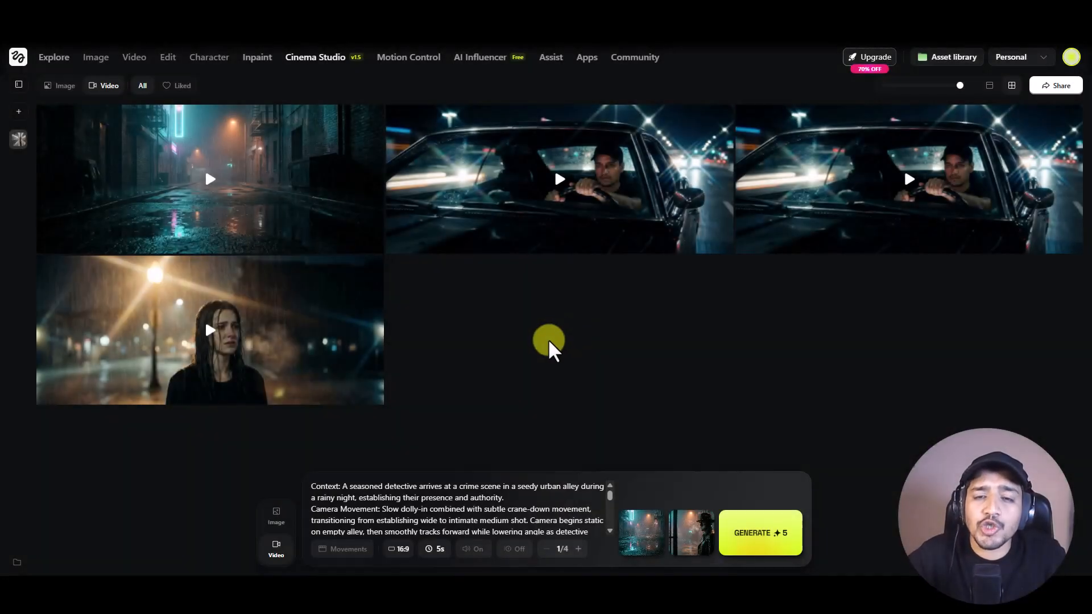
# Step: Open AI Influencer and view the selected male character's tuxedo and gym variations
pyautogui.click(506, 58)
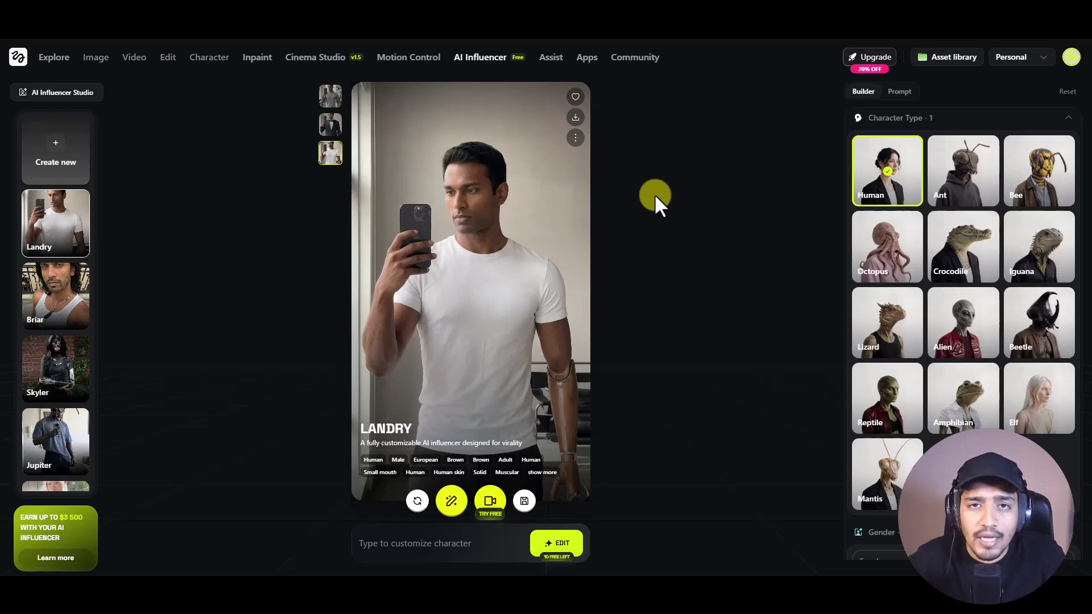
pyautogui.click(456, 544)
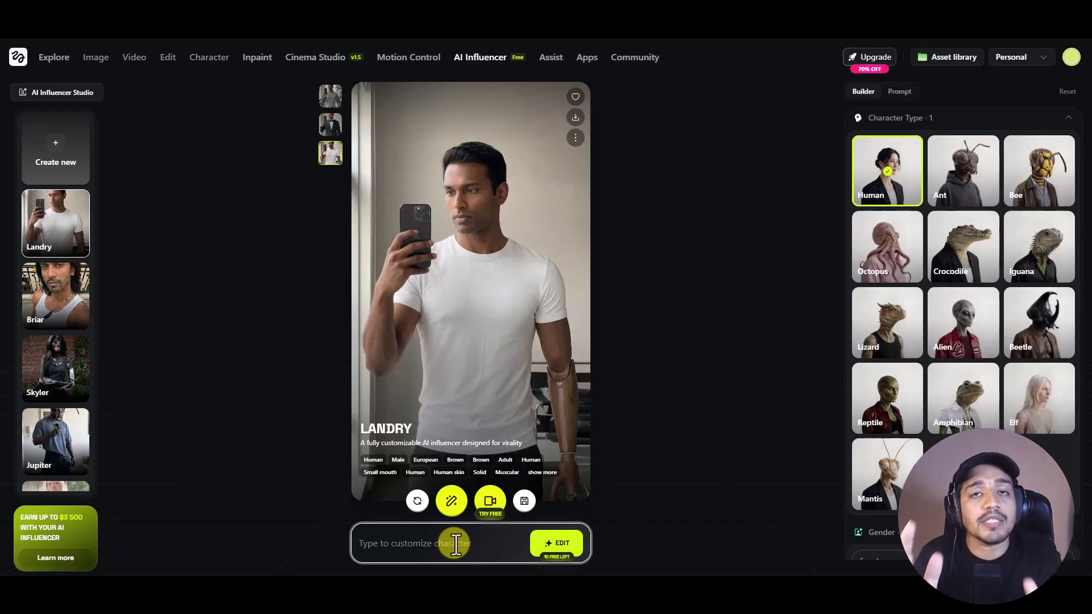
pyautogui.click(329, 124)
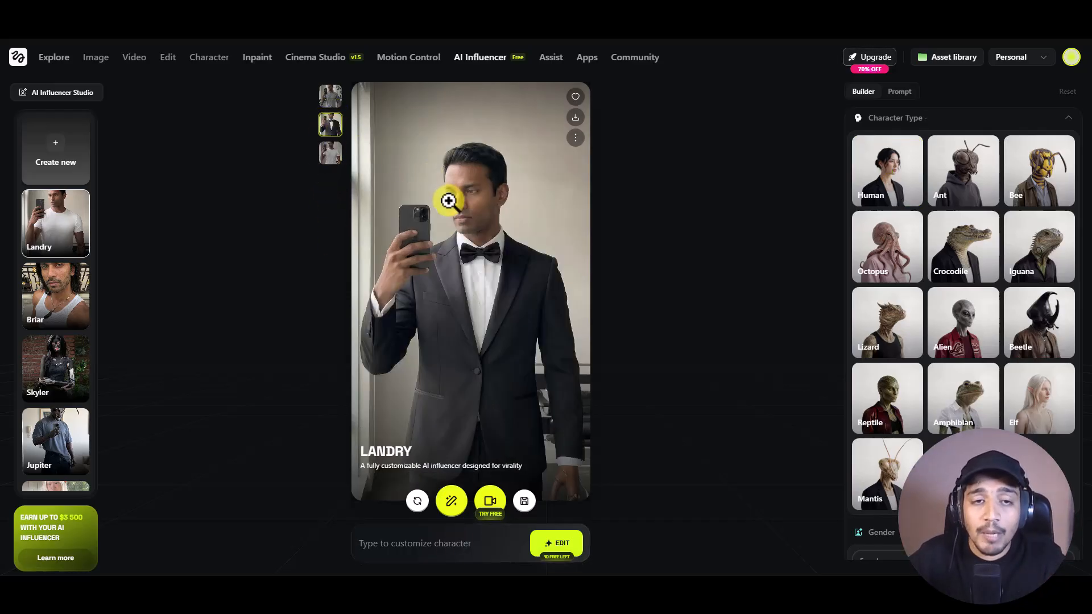
pyautogui.click(330, 97)
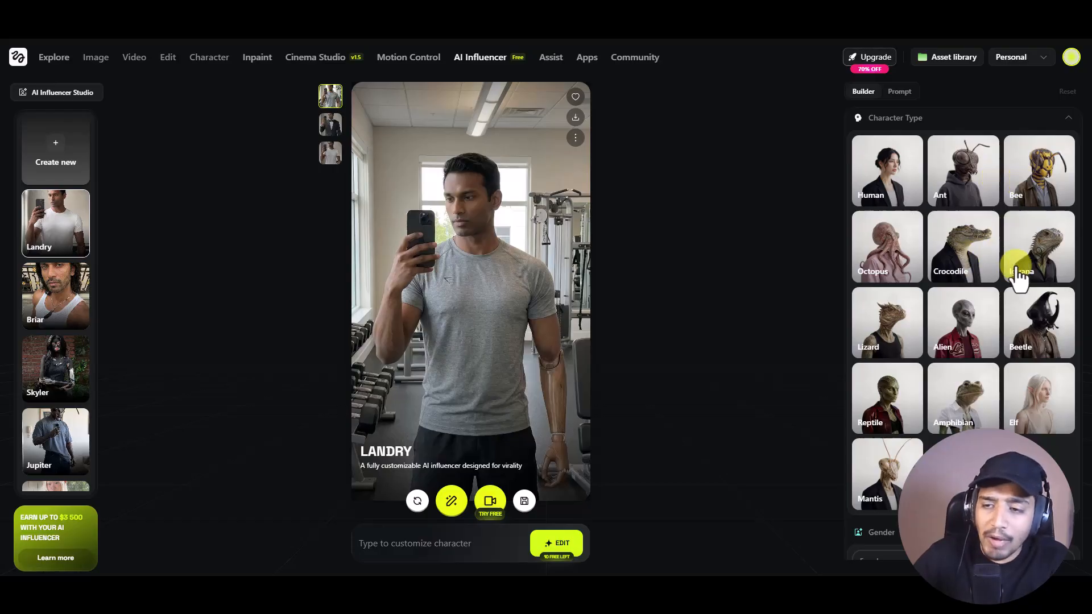
# Step: Examine the influencer builder's options from character type through skin conditions and surface pattern, and check the prompt-based alternative
pyautogui.scroll(-1, 971, 339)
pyautogui.scroll(-6, 916, 353)
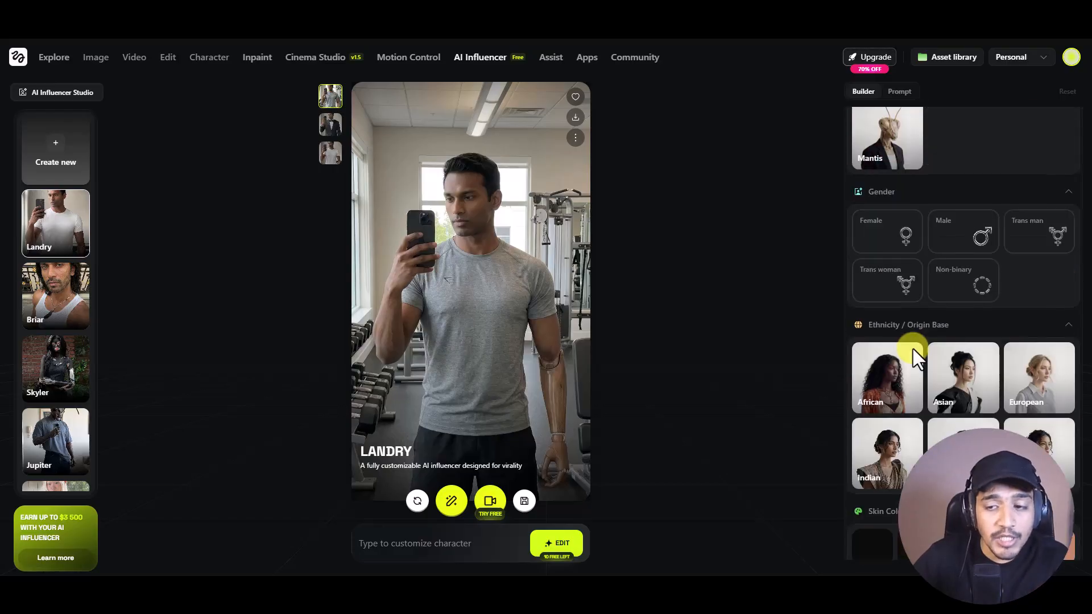
pyautogui.scroll(-6, 912, 358)
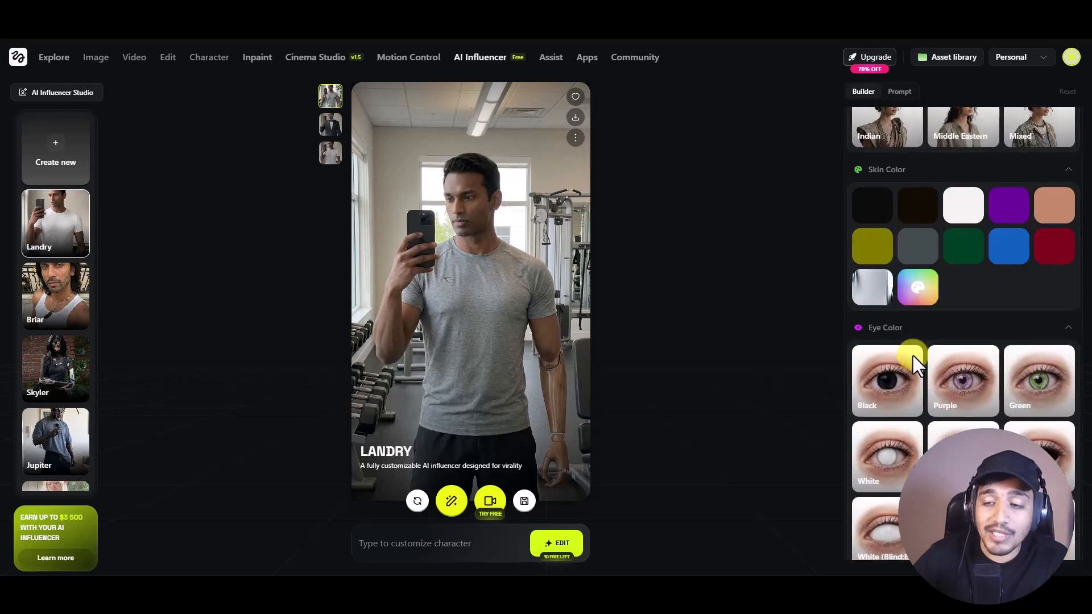
pyautogui.scroll(-10, 901, 285)
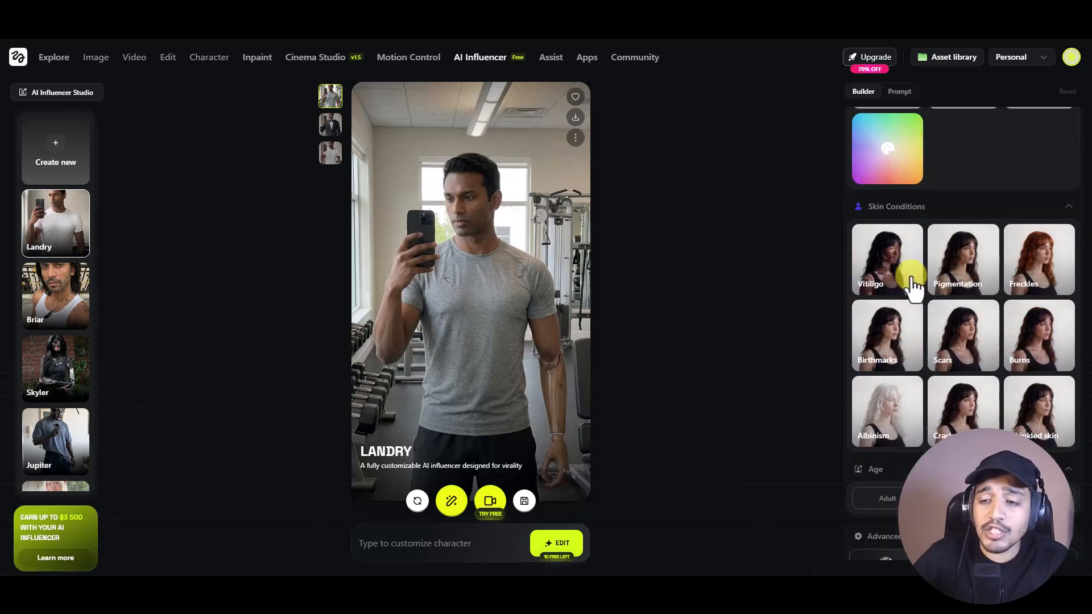
pyautogui.scroll(-6, 916, 292)
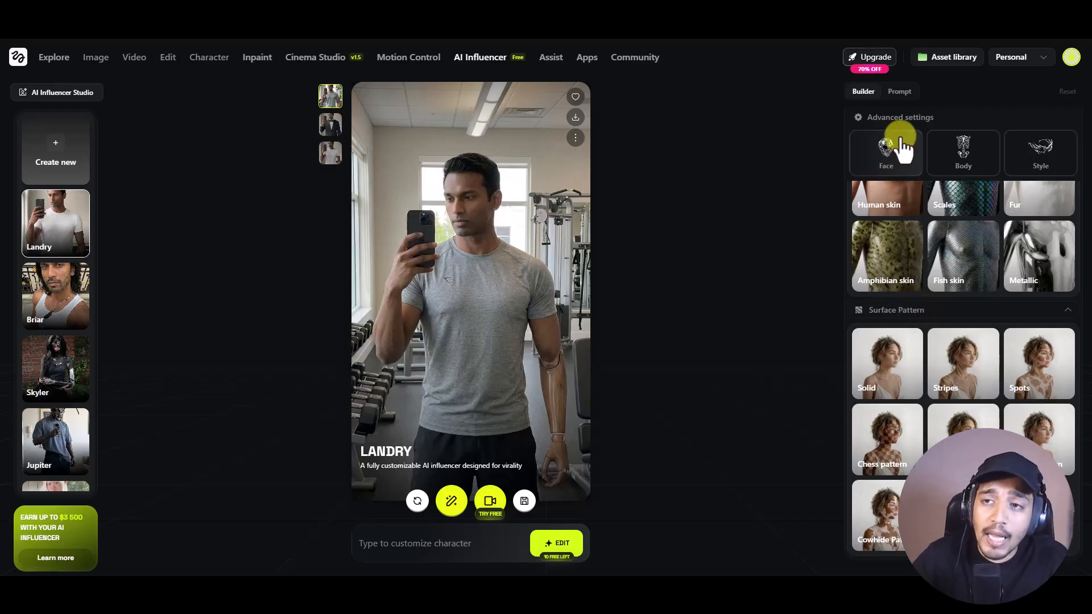
pyautogui.click(899, 91)
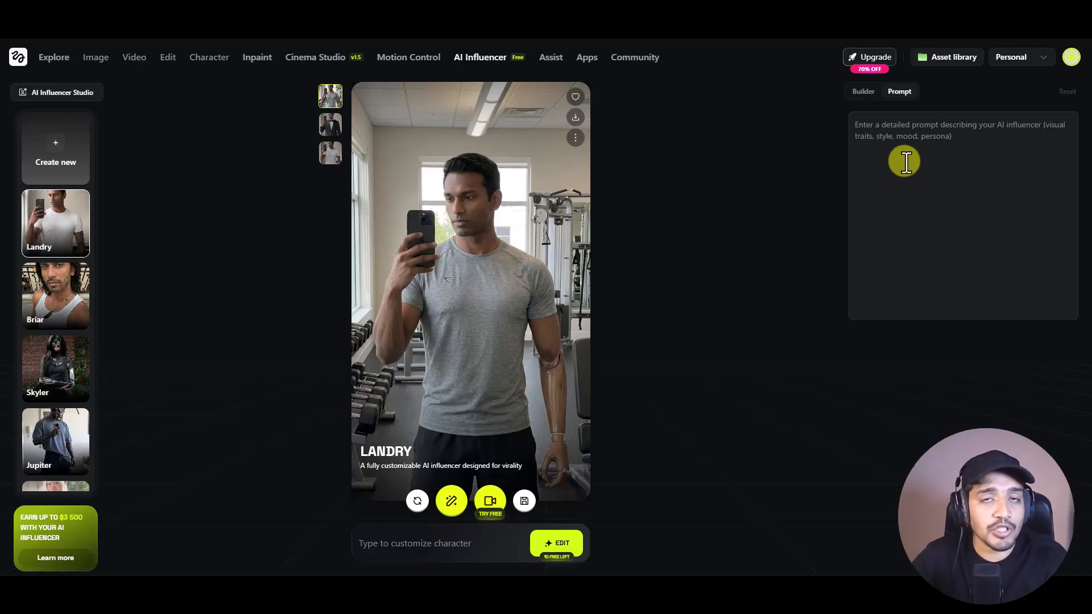
pyautogui.click(867, 94)
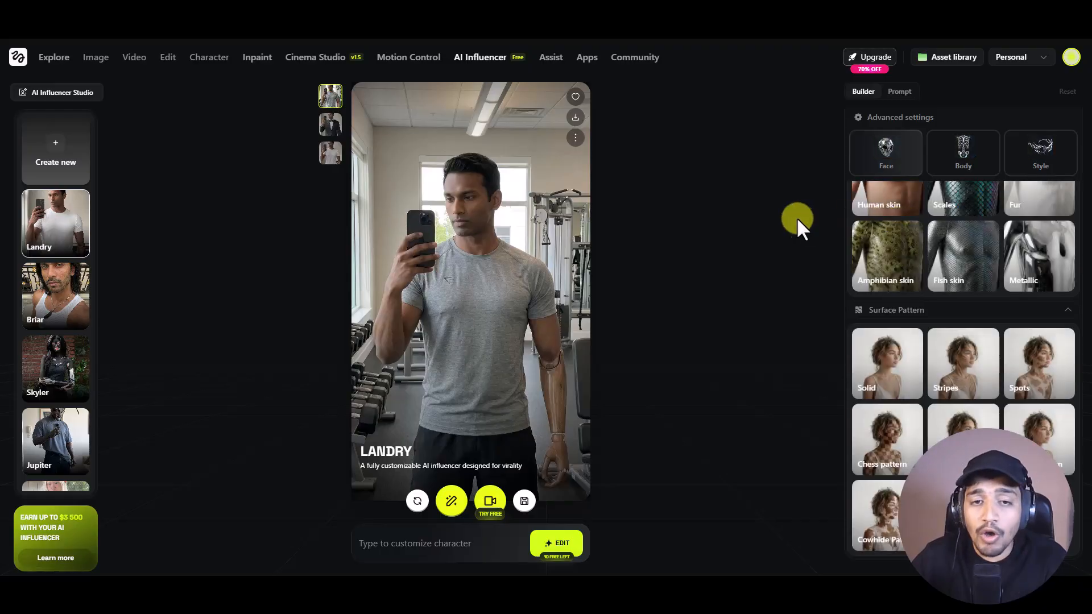
# Step: Open the free viral motion library for the gym character and look at its sample motions
pyautogui.click(490, 503)
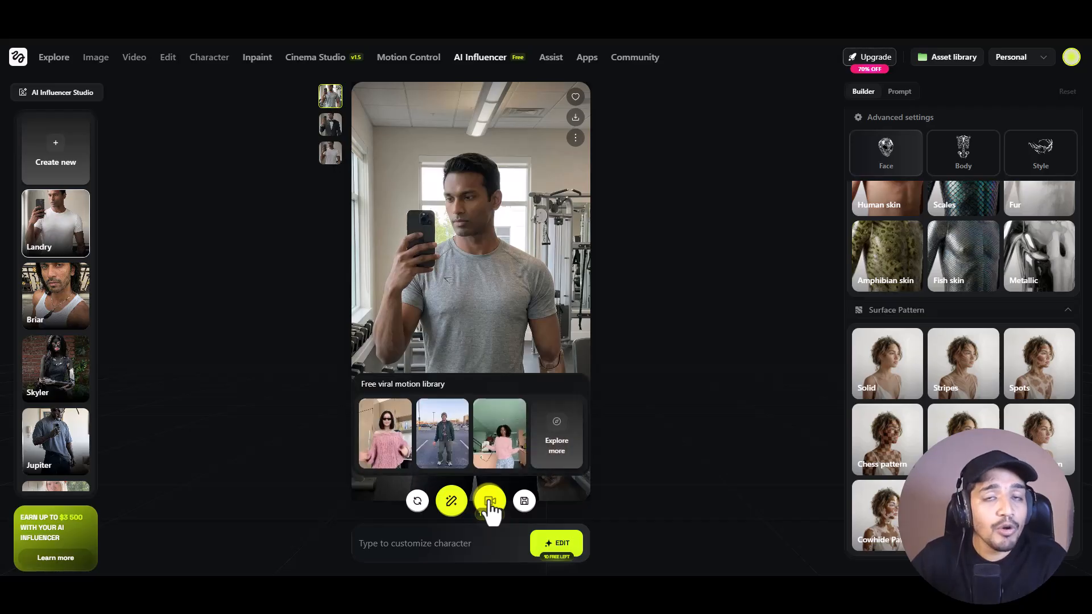
pyautogui.click(397, 447)
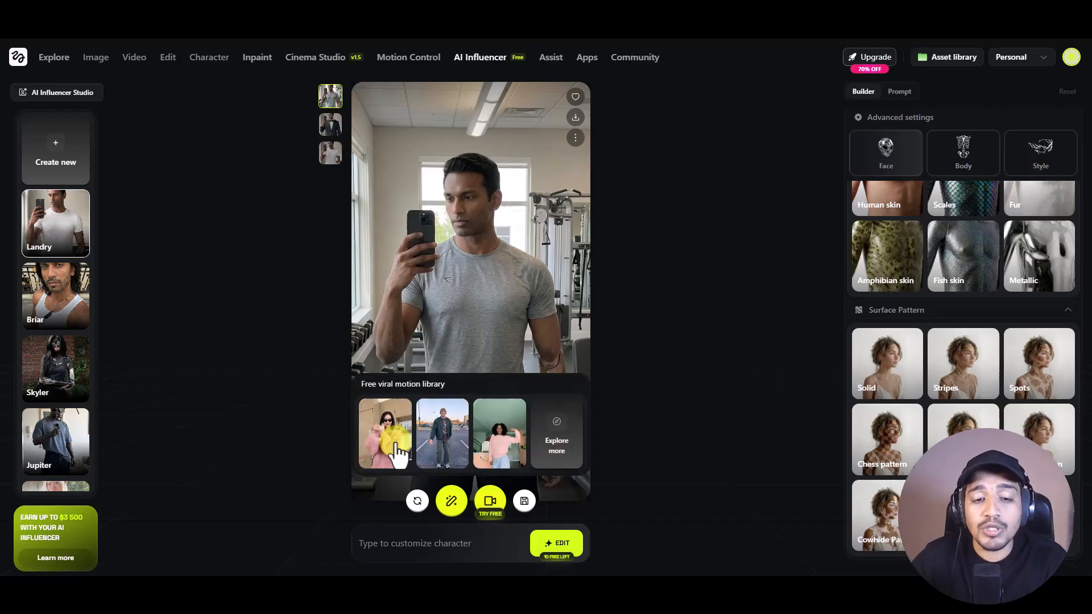
pyautogui.click(497, 450)
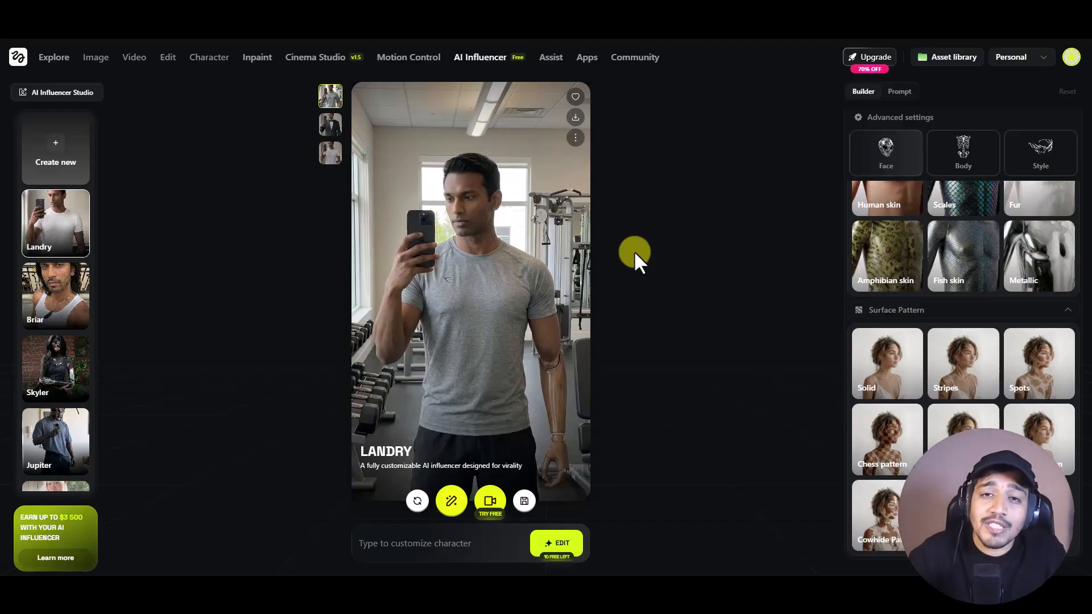
# Step: Open the Apps collection and browse its Camera & Motion and Enhance & Style effects
pyautogui.click(582, 64)
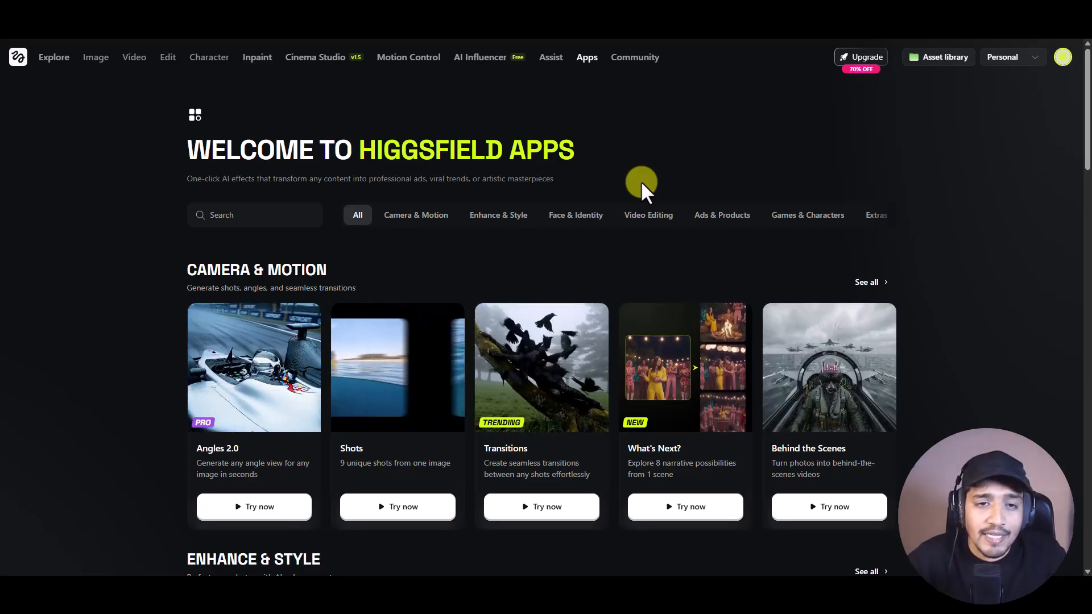
pyautogui.scroll(-3, 364, 364)
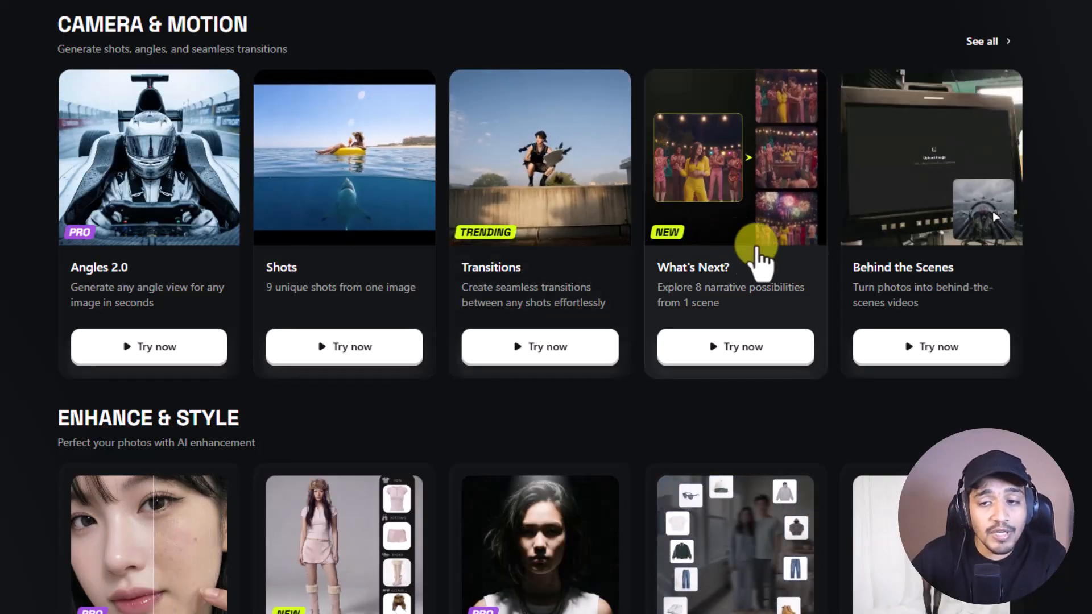
pyautogui.scroll(-4, 847, 276)
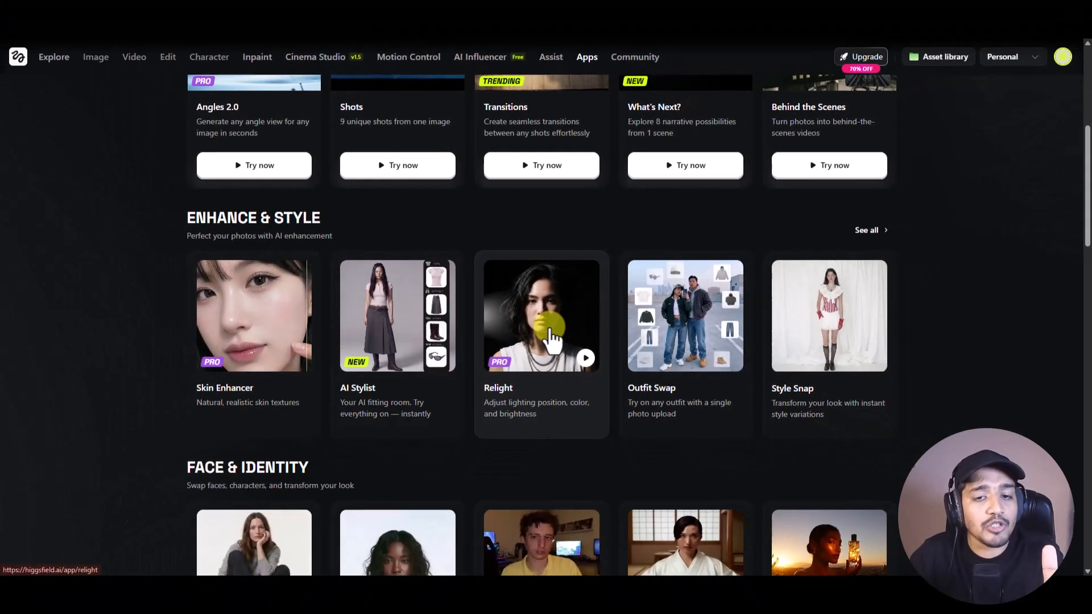
# Step: Open the Relight app, load the red-haired woman's portrait, compare its relit version, and return to the original
pyautogui.click(549, 346)
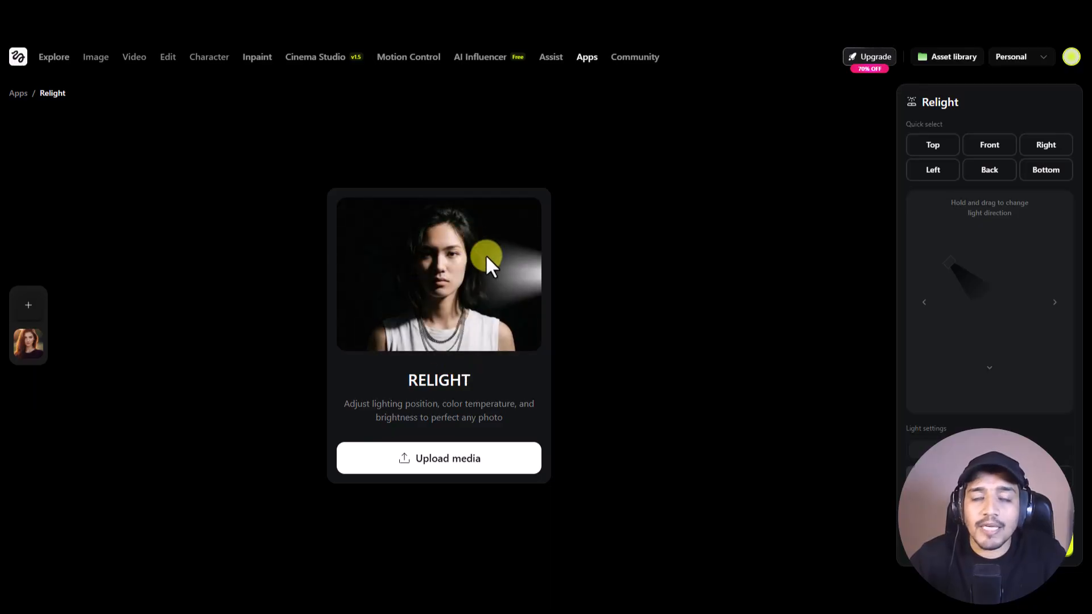
pyautogui.click(18, 349)
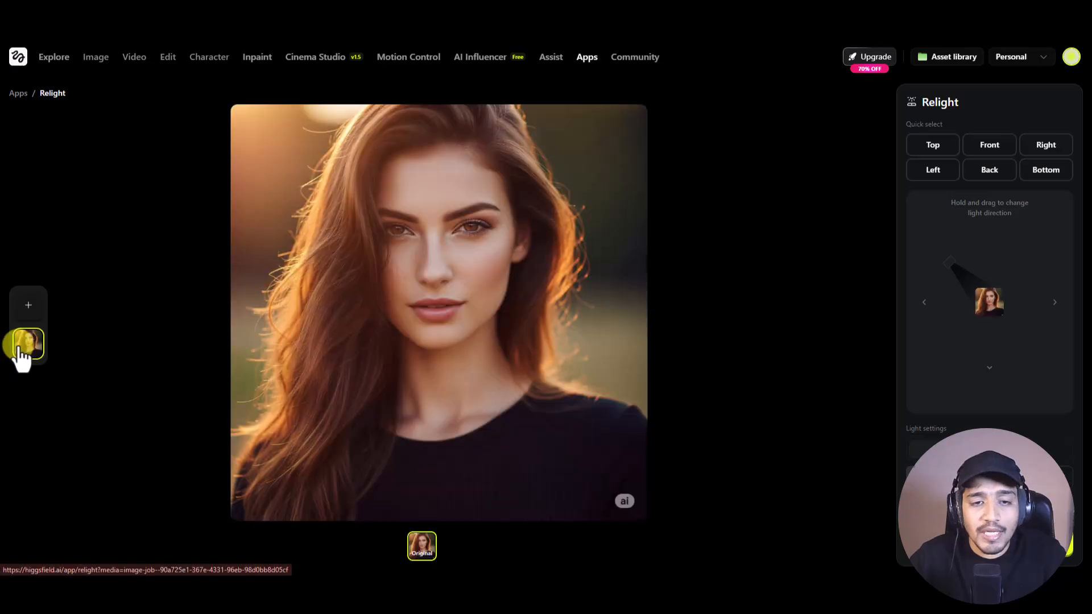
pyautogui.click(458, 550)
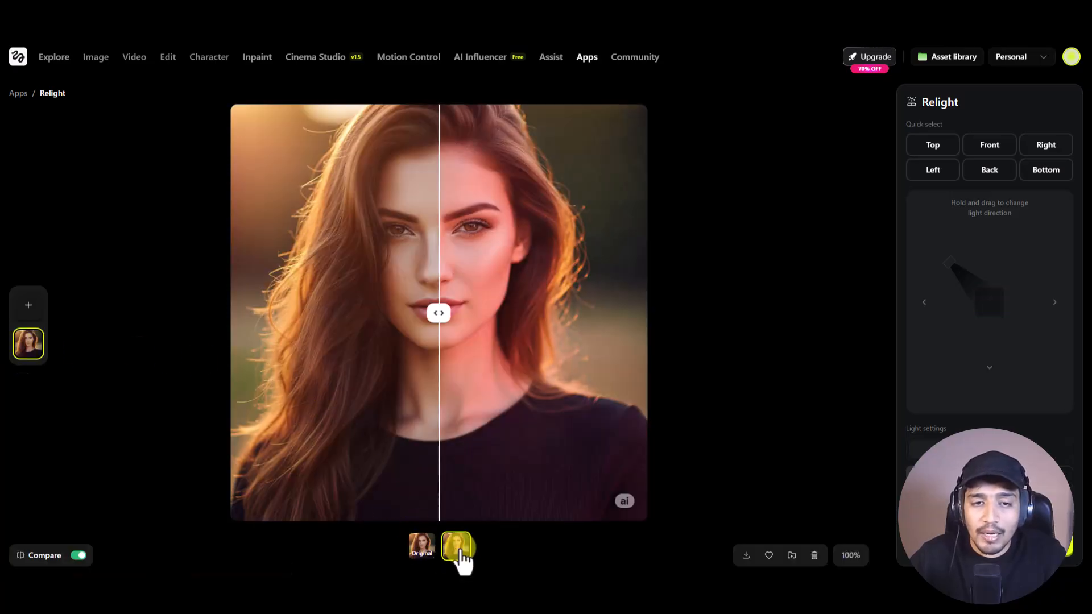
pyautogui.moveTo(434, 309); pyautogui.dragTo(270, 319)
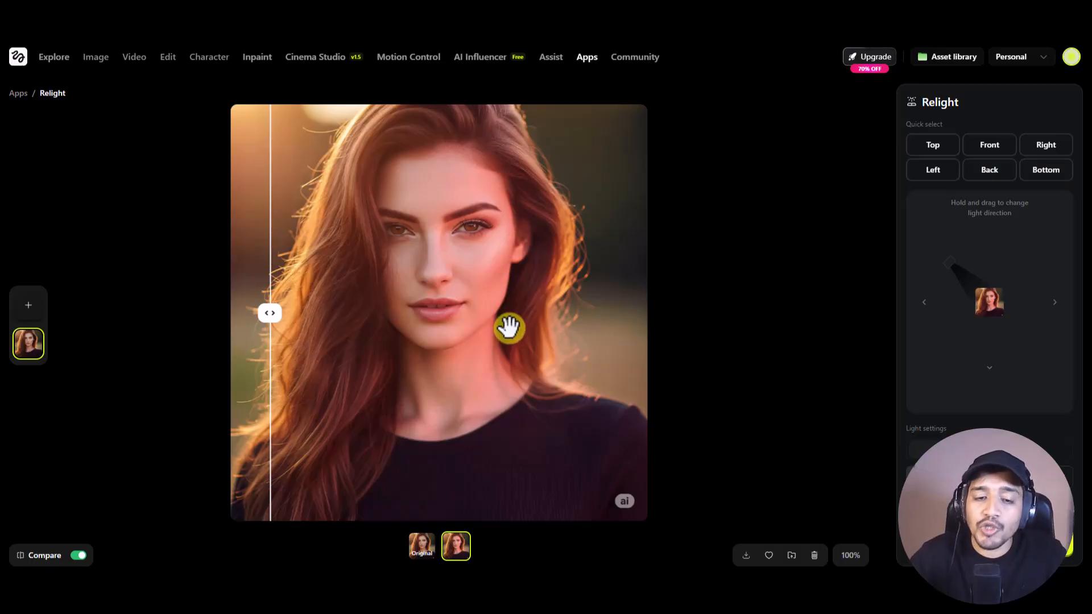
pyautogui.click(421, 547)
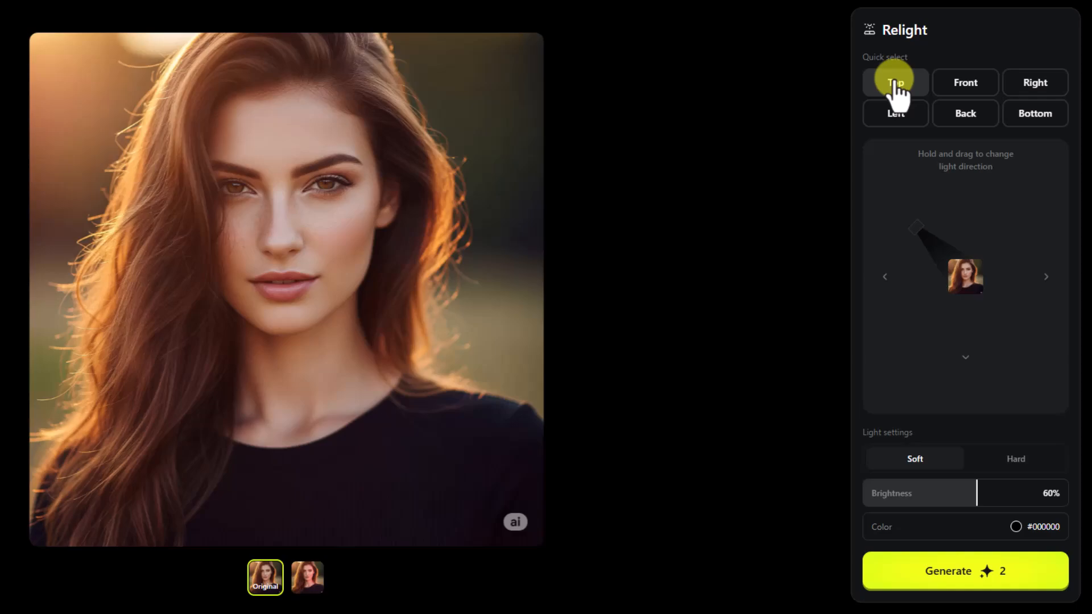
# Step: Try the Top, Front, Back and Bottom light directions, and aim the light at the portrait from the lower left
pyautogui.click(896, 84)
pyautogui.click(972, 86)
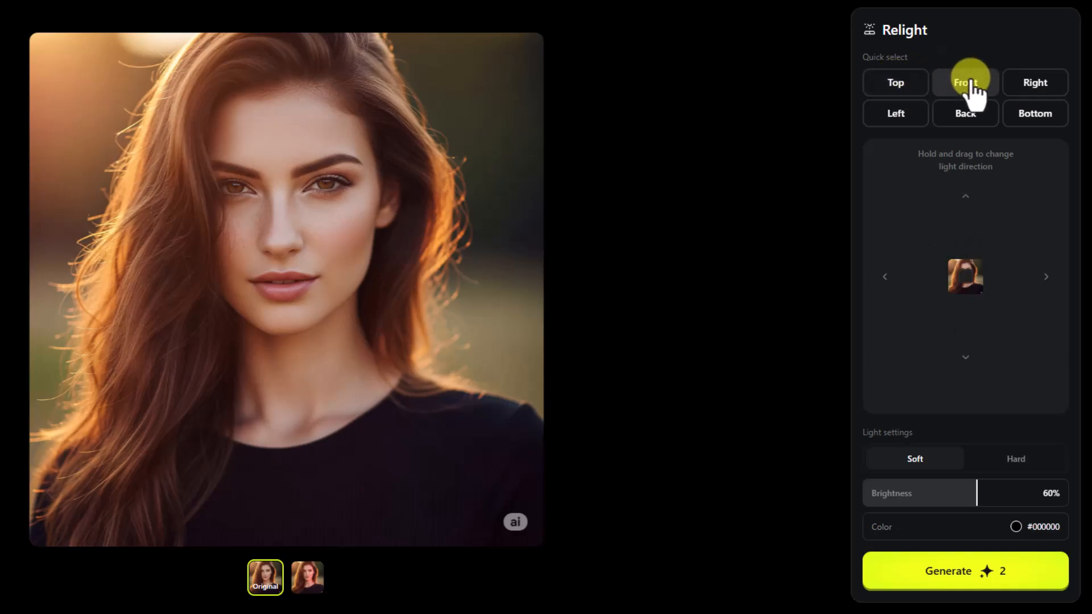
pyautogui.click(965, 116)
pyautogui.click(1029, 113)
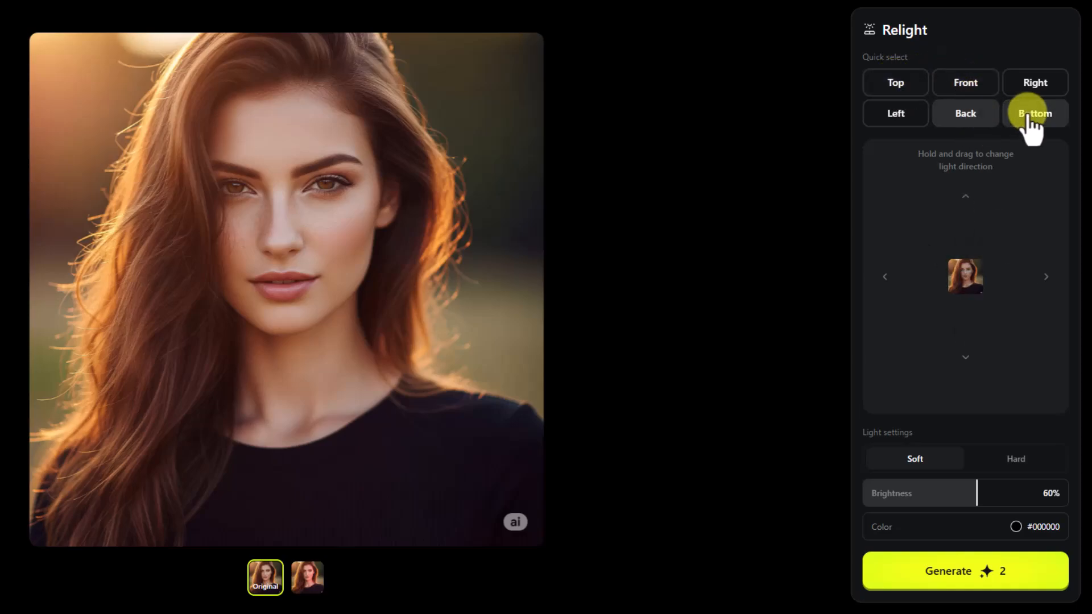
pyautogui.moveTo(971, 341)
pyautogui.mouseDown()
pyautogui.moveTo(879, 285)
pyautogui.moveTo(916, 325)
pyautogui.mouseUp()
# Step: Set the relighting color to yellow, #ffea00
pyautogui.click(1015, 527)
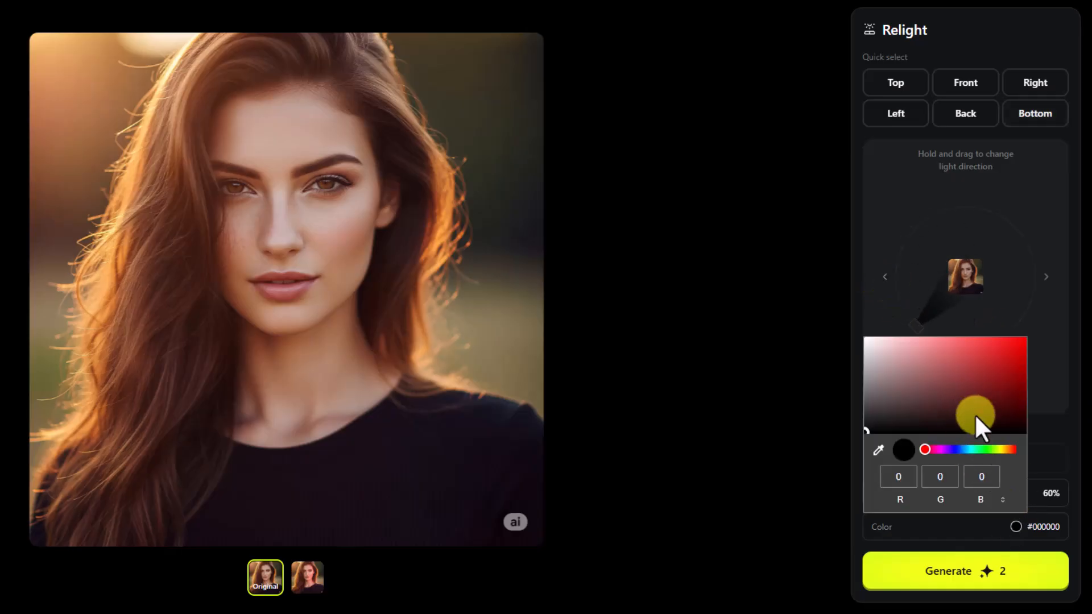
pyautogui.click(999, 450)
pyautogui.moveTo(994, 378); pyautogui.dragTo(1055, 323)
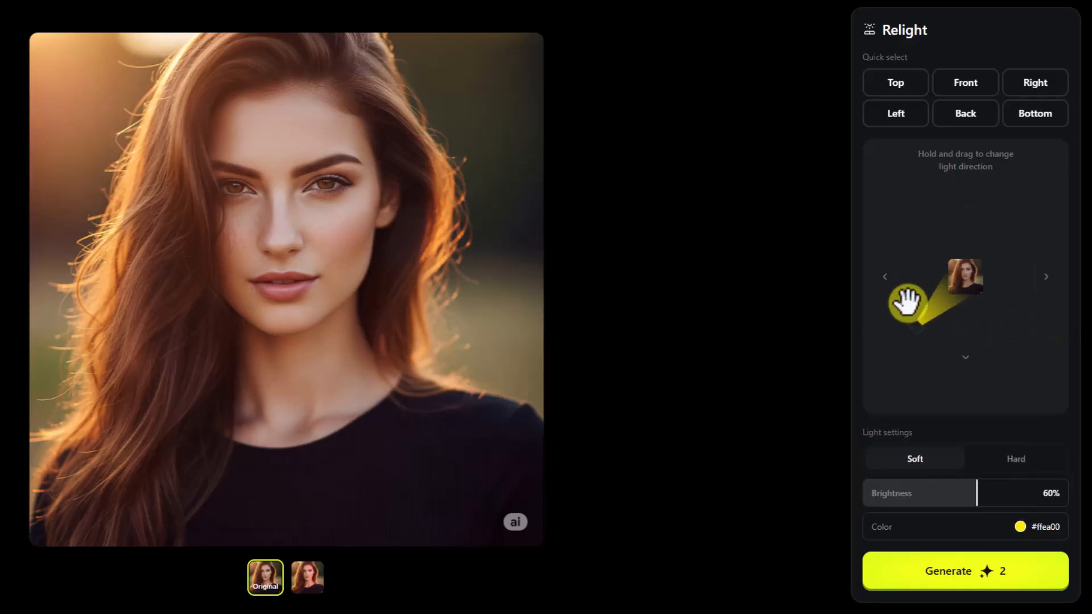
# Step: Try the yellow light from the Back, Front and Right, and finally aim it from the portrait's upper left
pyautogui.click(972, 120)
pyautogui.click(974, 91)
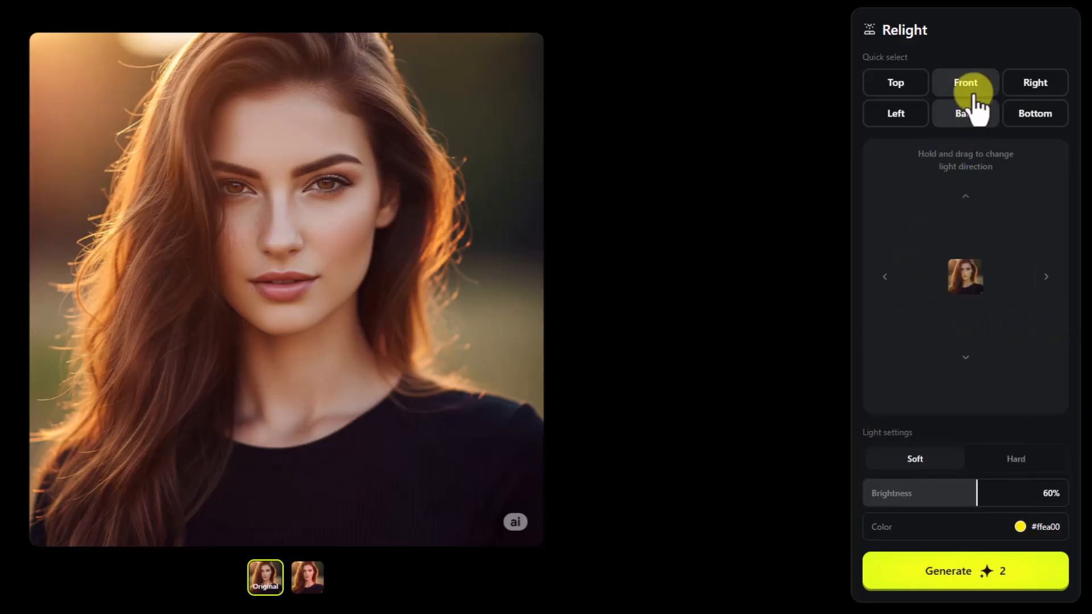
pyautogui.click(1025, 90)
pyautogui.moveTo(1031, 277); pyautogui.dragTo(931, 231)
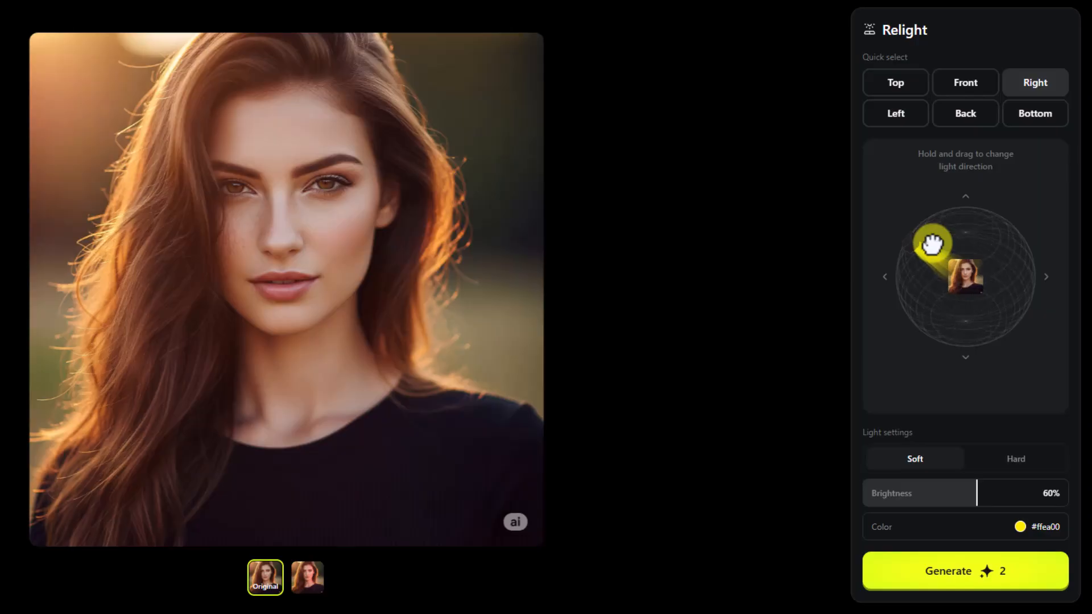
# Step: Try the Hard light setting and return the light to Soft
pyautogui.click(975, 503)
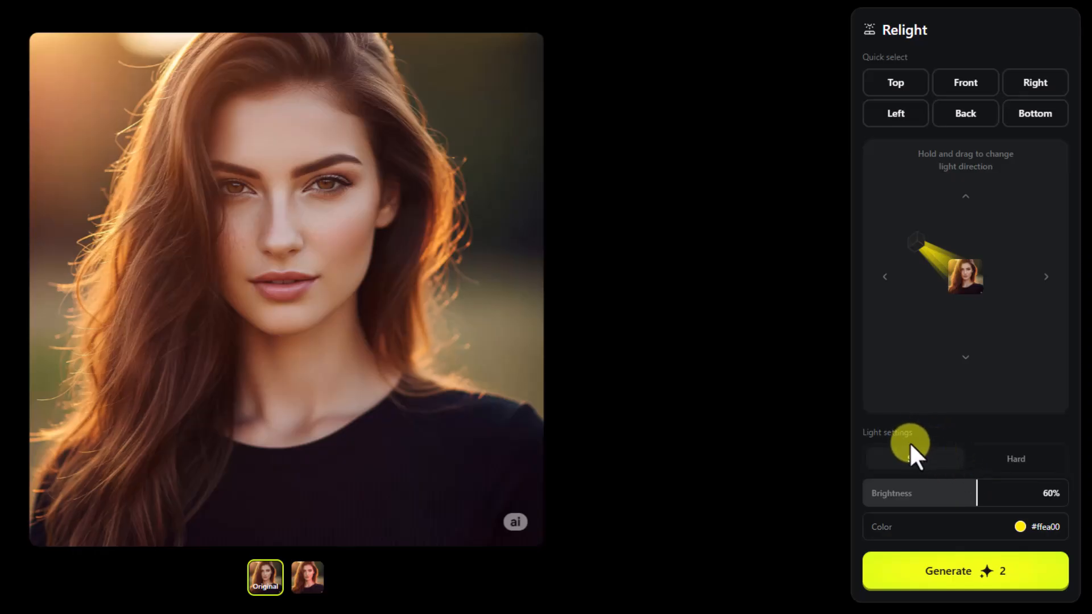
pyautogui.click(1007, 461)
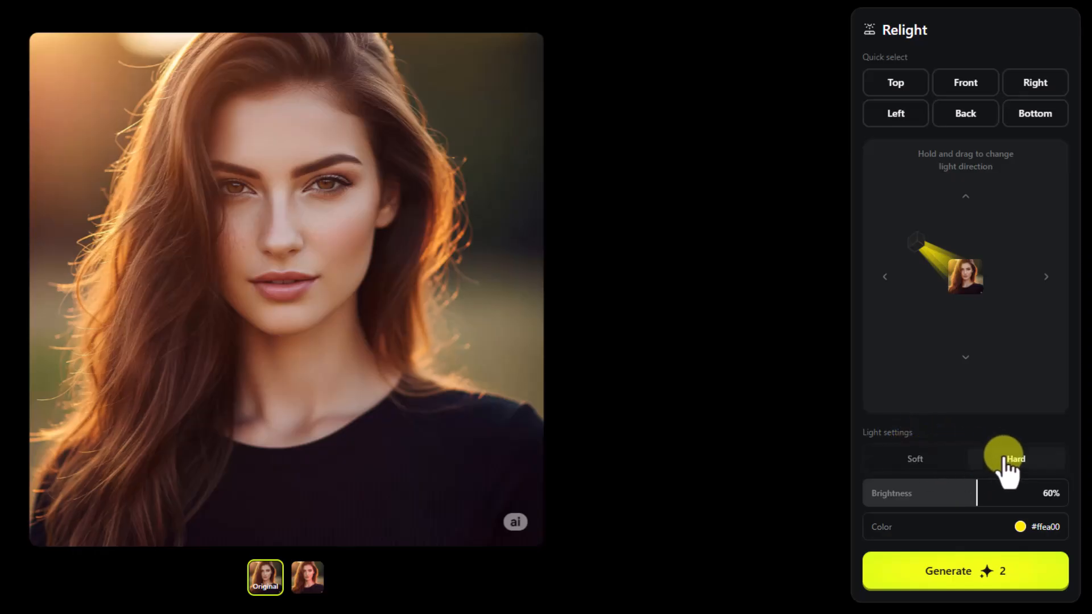
pyautogui.click(935, 460)
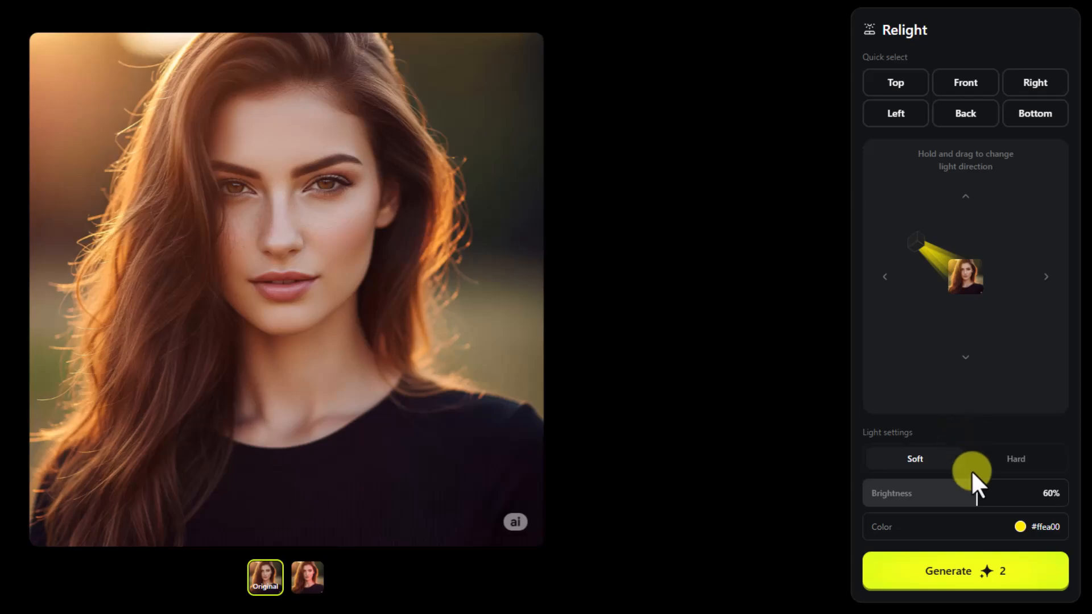
# Step: Generate a relit version of the portrait with green light, #29ff4c, and compare it with the original
pyautogui.click(1018, 526)
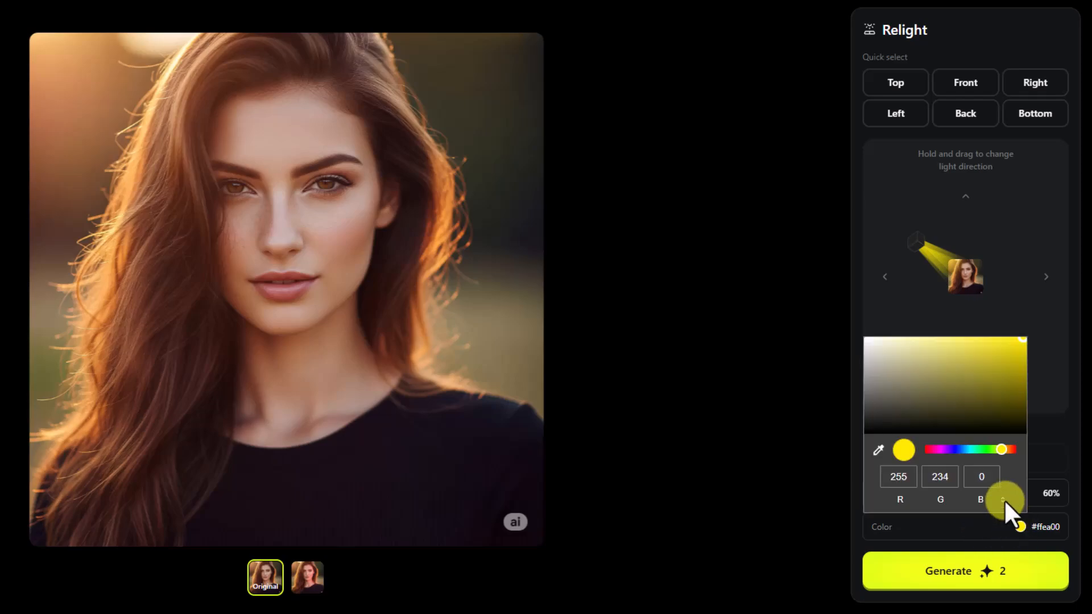
pyautogui.click(979, 449)
pyautogui.moveTo(982, 375); pyautogui.dragTo(998, 335)
pyautogui.click(1049, 334)
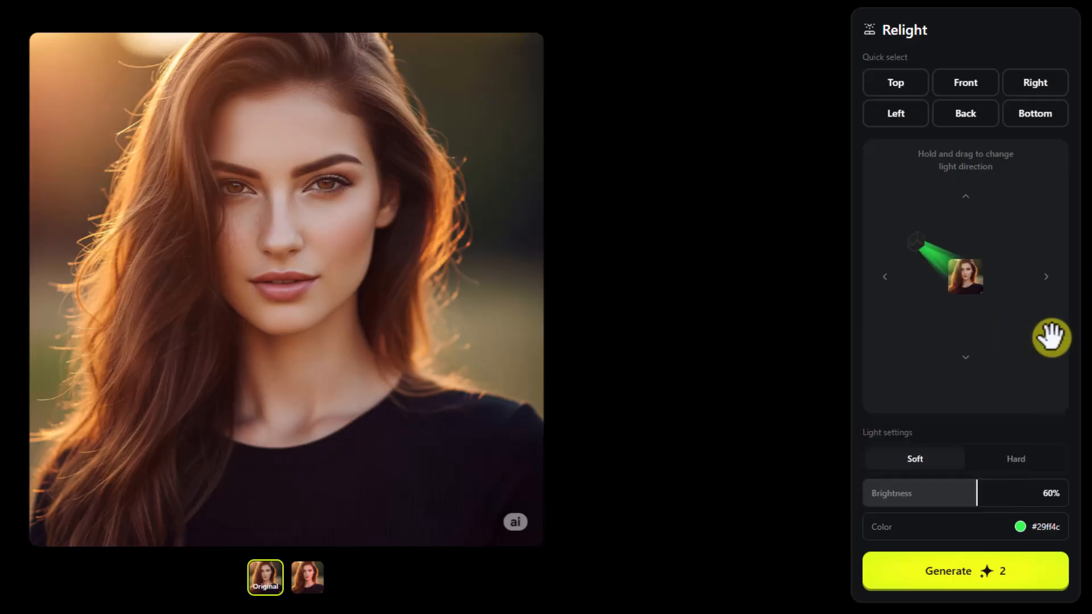
pyautogui.click(991, 569)
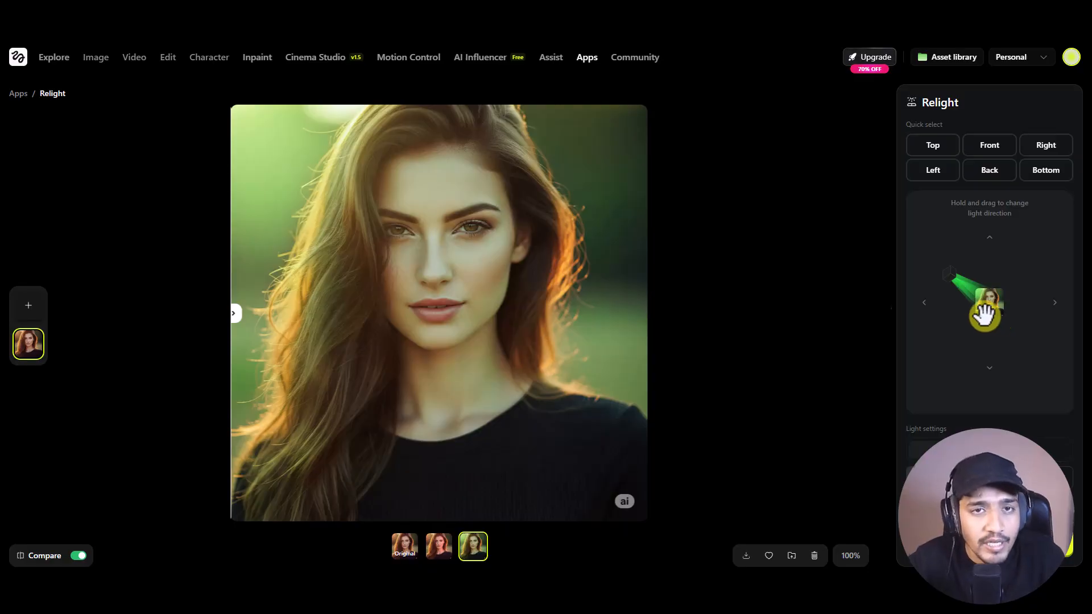
pyautogui.moveTo(229, 315)
pyautogui.mouseDown()
pyautogui.moveTo(606, 319)
pyautogui.moveTo(308, 317)
pyautogui.moveTo(424, 309)
pyautogui.moveTo(536, 324)
pyautogui.moveTo(229, 296)
pyautogui.mouseUp()
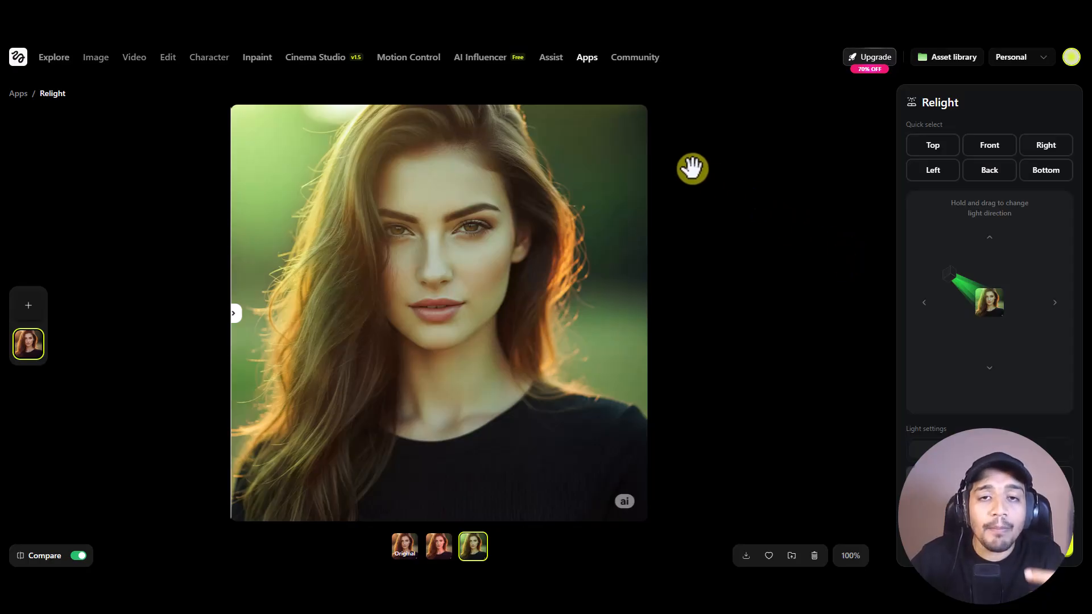
# Step: Return to the Apps overview and examine the available apps in each category, from Camera & Motion through Trending Templates
pyautogui.click(589, 84)
pyautogui.scroll(-3, 694, 271)
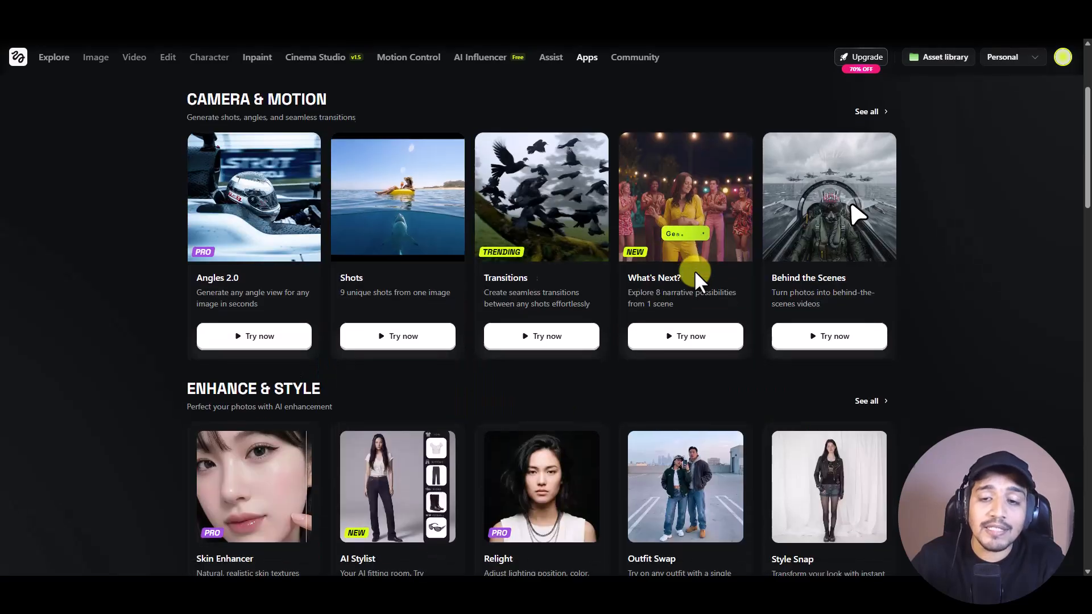
pyautogui.scroll(-5, 726, 397)
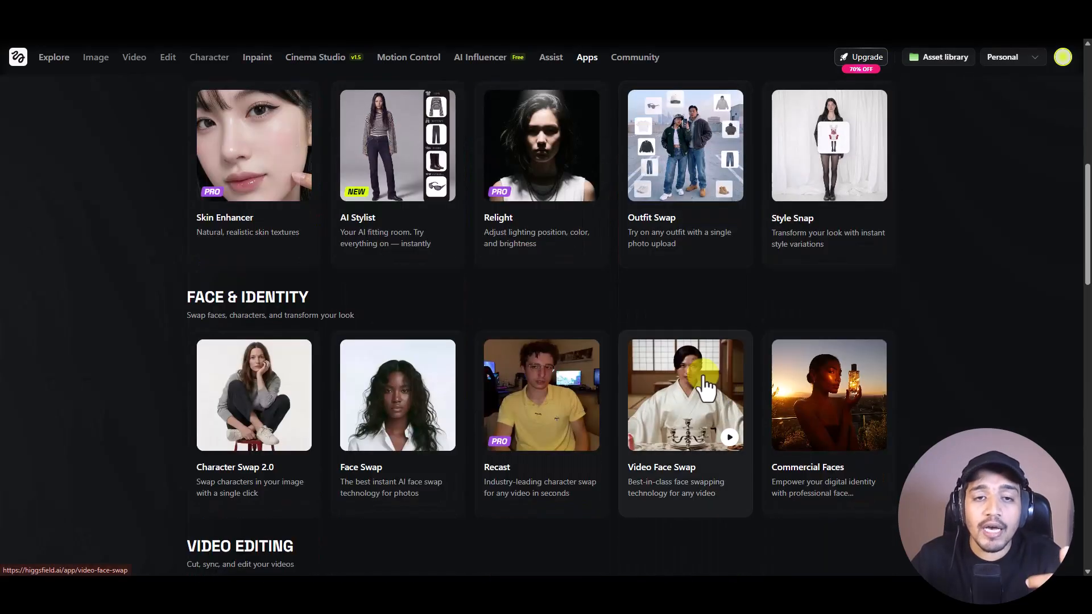
pyautogui.scroll(4, 705, 386)
pyautogui.scroll(6, 597, 360)
pyautogui.scroll(-12, 600, 367)
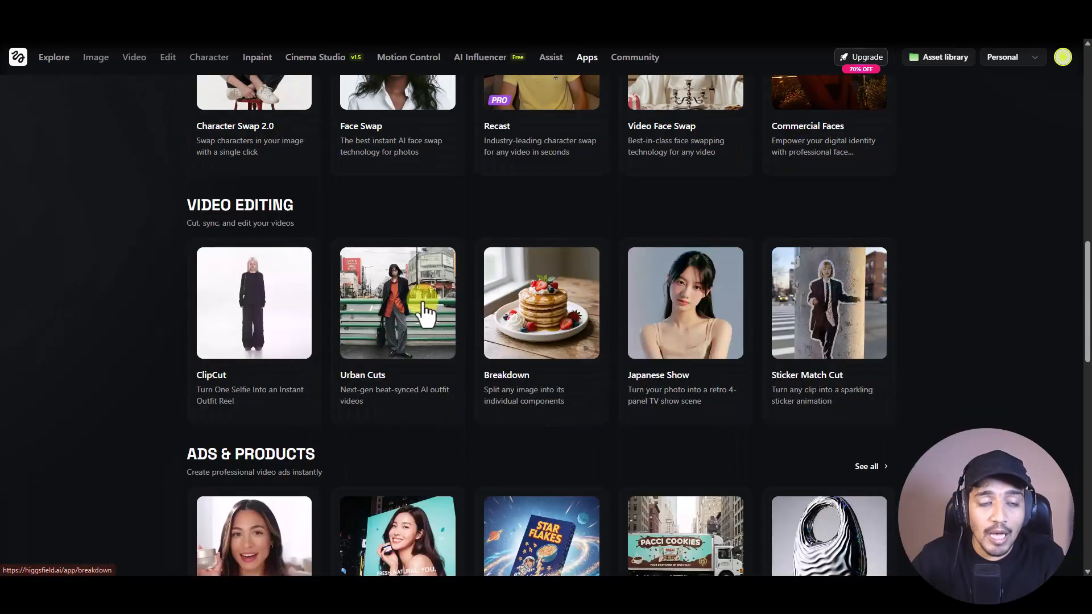
pyautogui.scroll(-3, 569, 341)
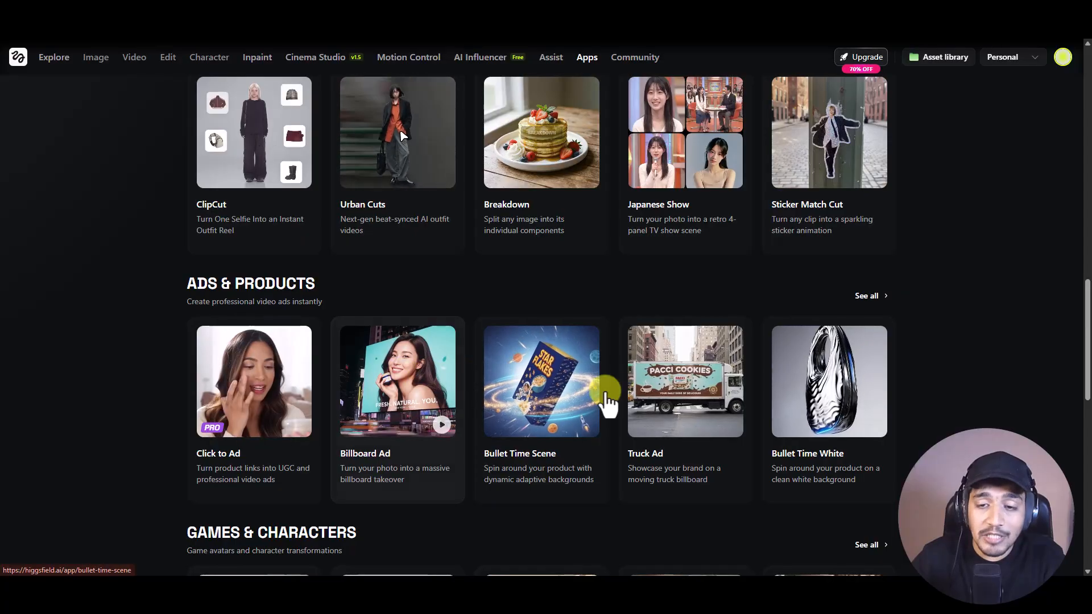
pyautogui.scroll(-9, 679, 398)
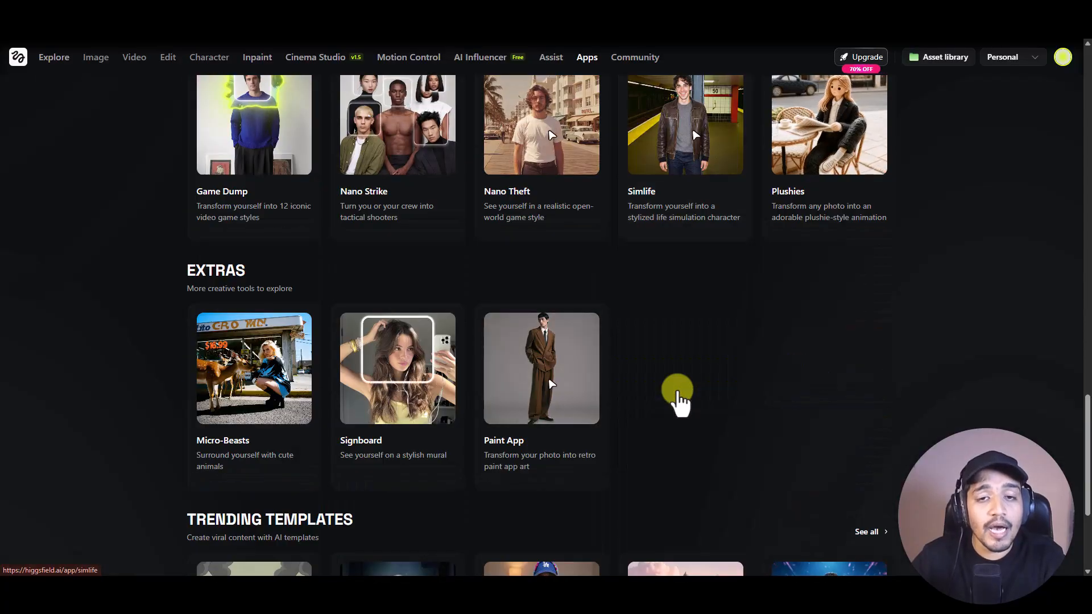
pyautogui.scroll(6, 677, 394)
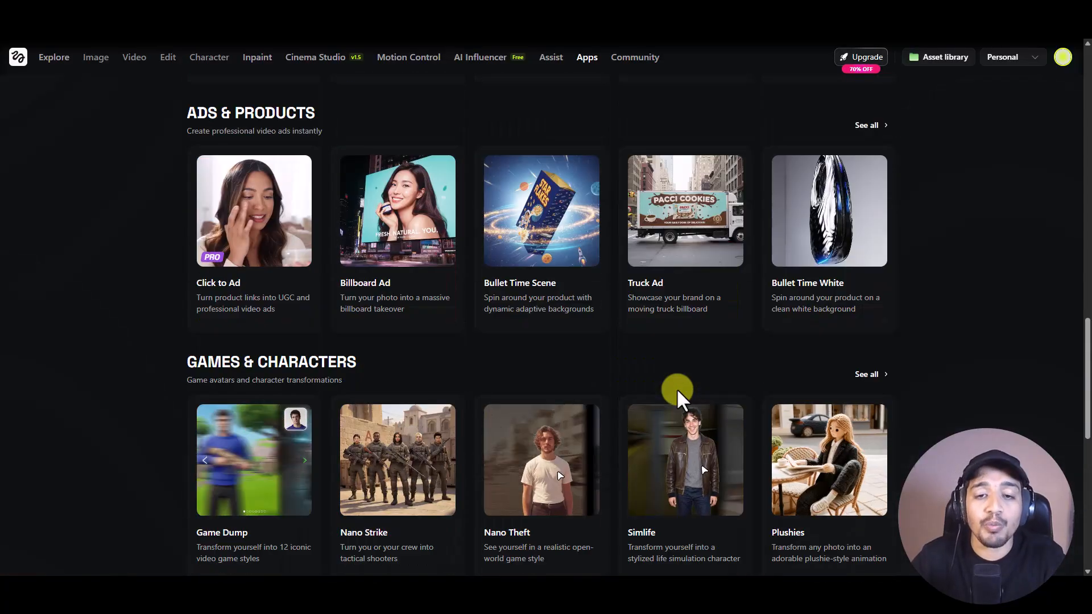
pyautogui.scroll(3, 677, 388)
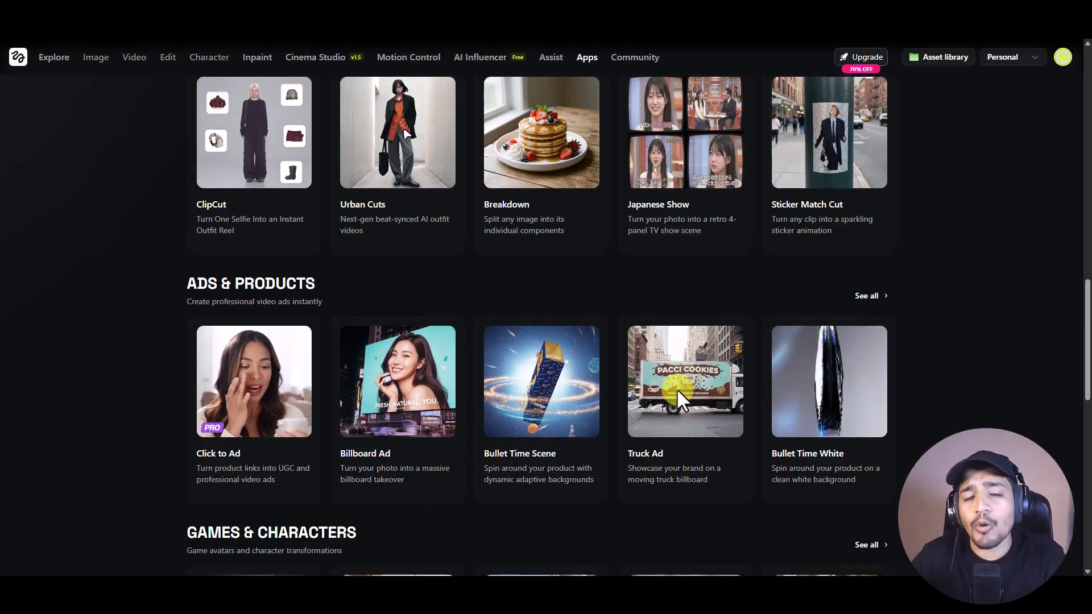
pyautogui.scroll(18, 677, 387)
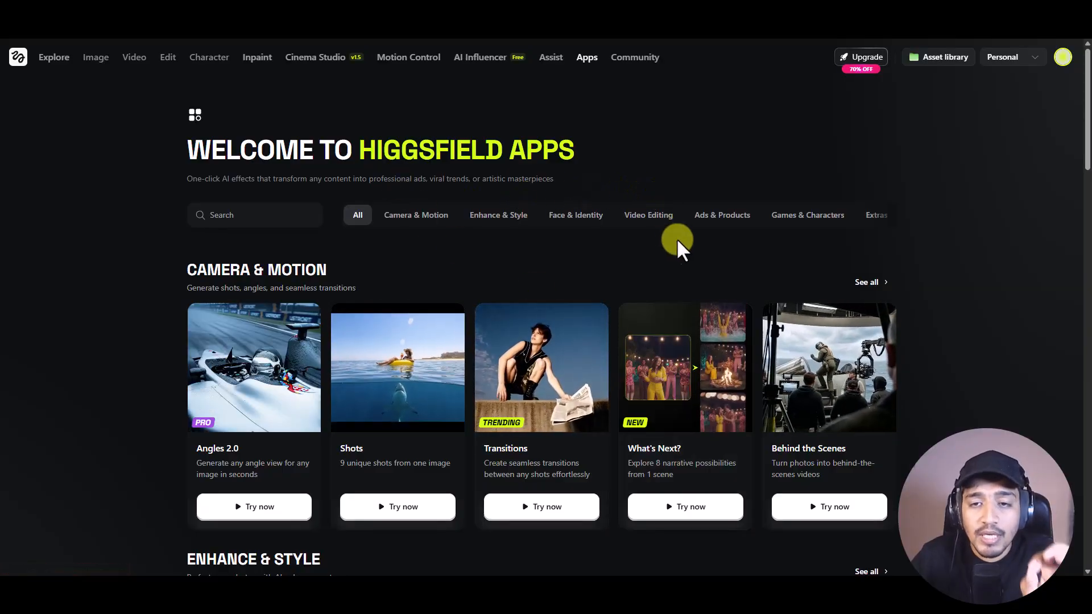
pyautogui.scroll(-15, 694, 275)
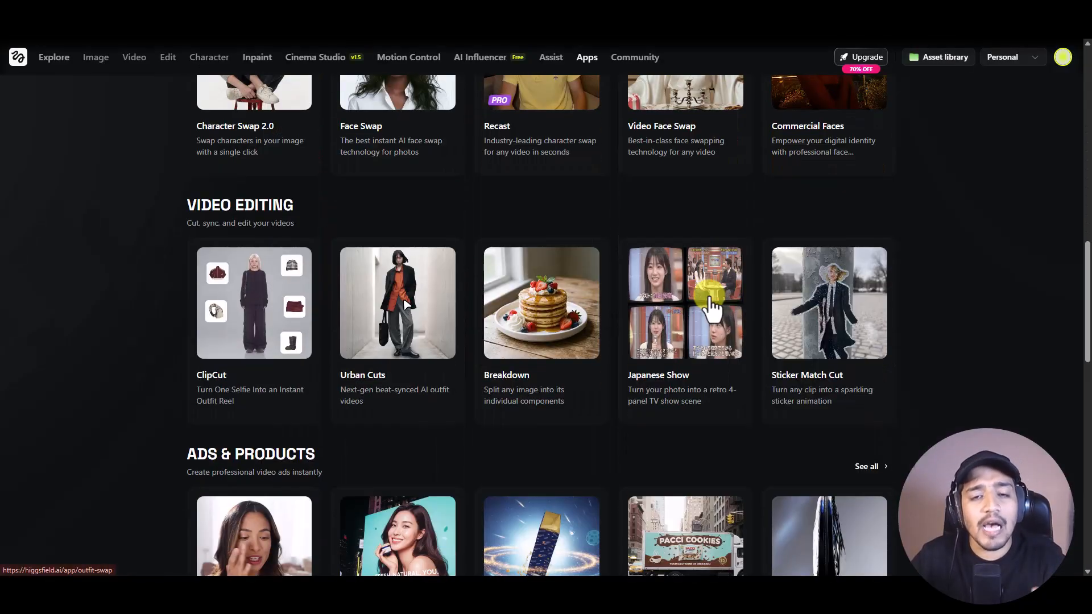
pyautogui.scroll(-15, 711, 307)
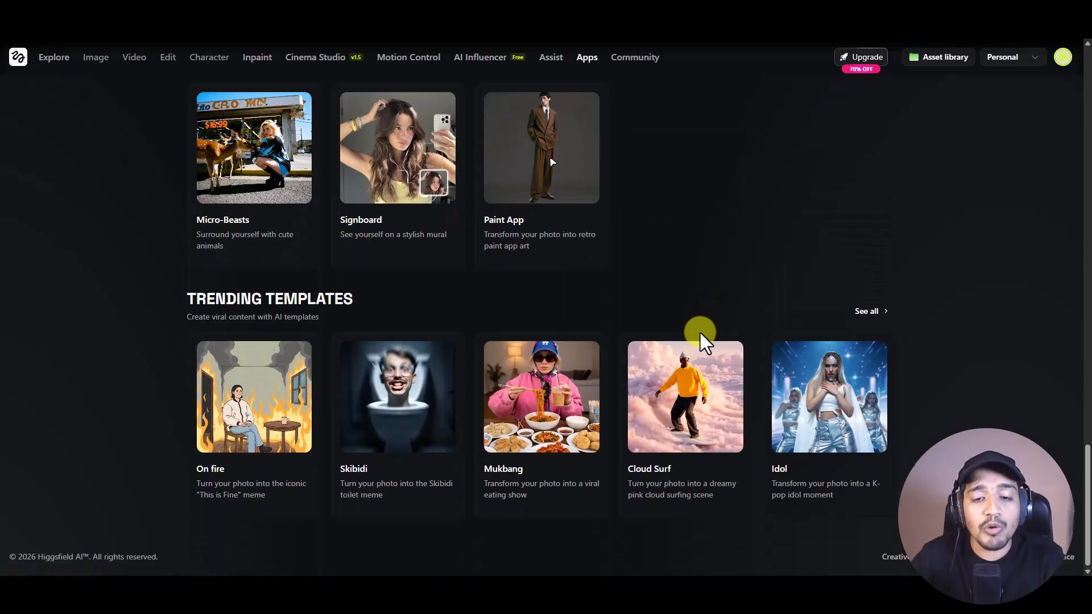
pyautogui.scroll(10, 700, 332)
pyautogui.scroll(10, 698, 341)
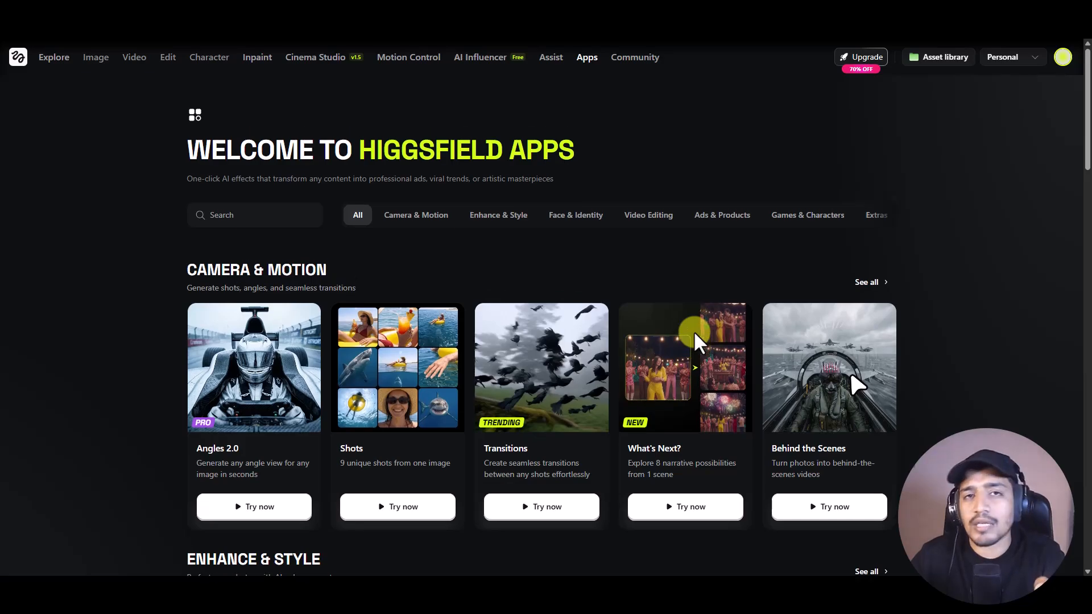